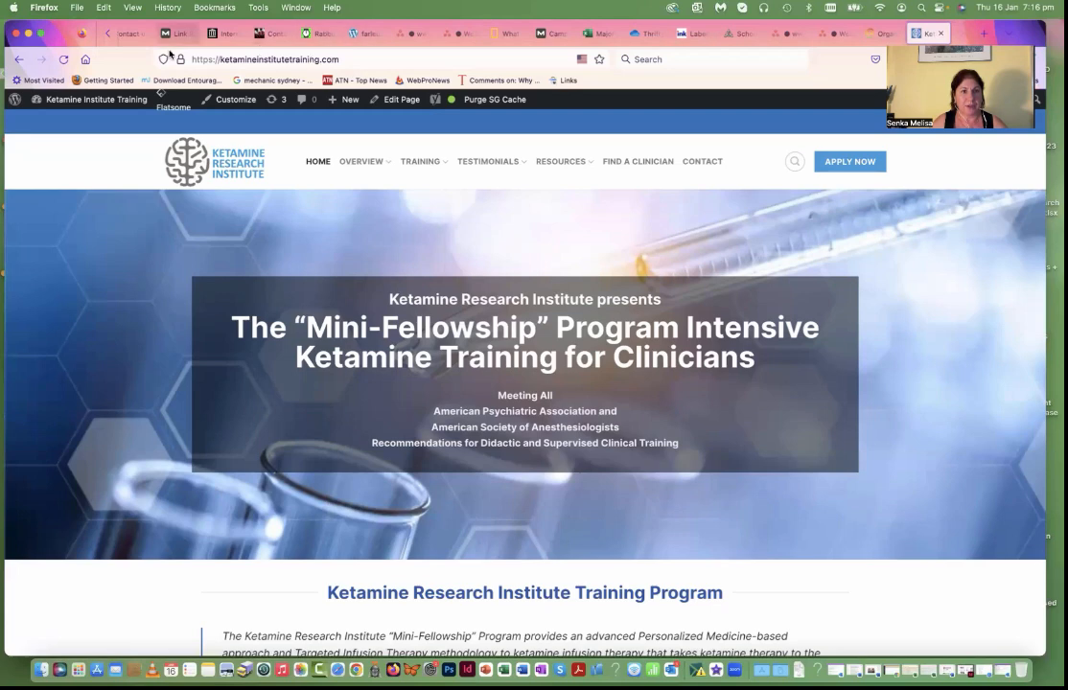
Step: Open the home page in UX Builder and review the title settings of the banner's "Mini-Fellowship" heading
mouse_move(397, 101)
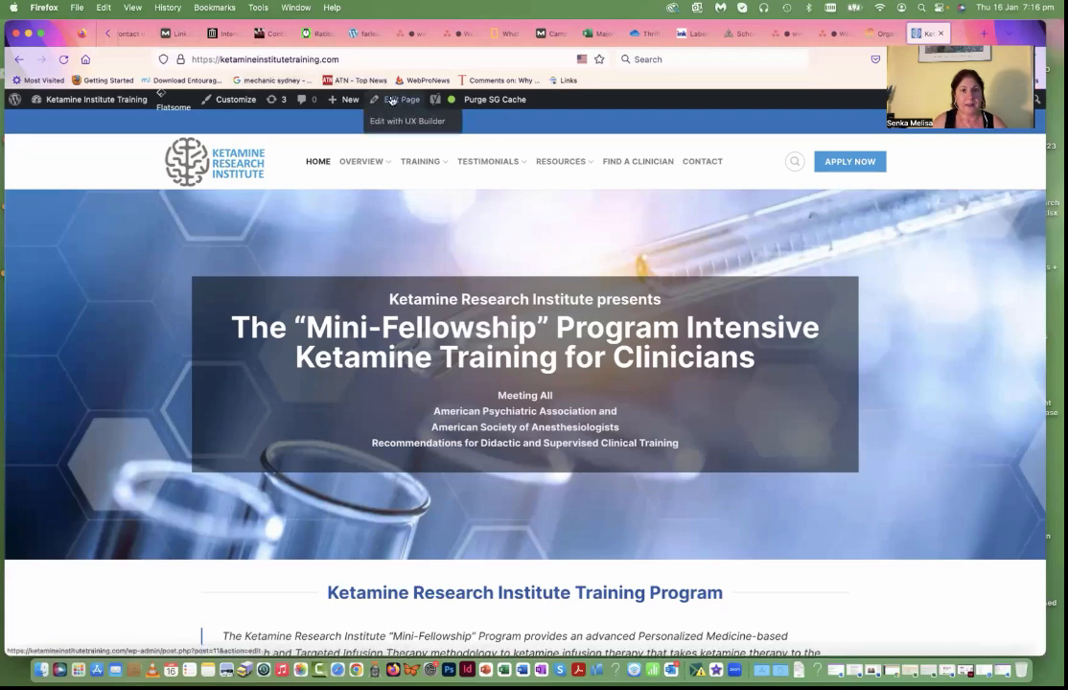
left_click(390, 123)
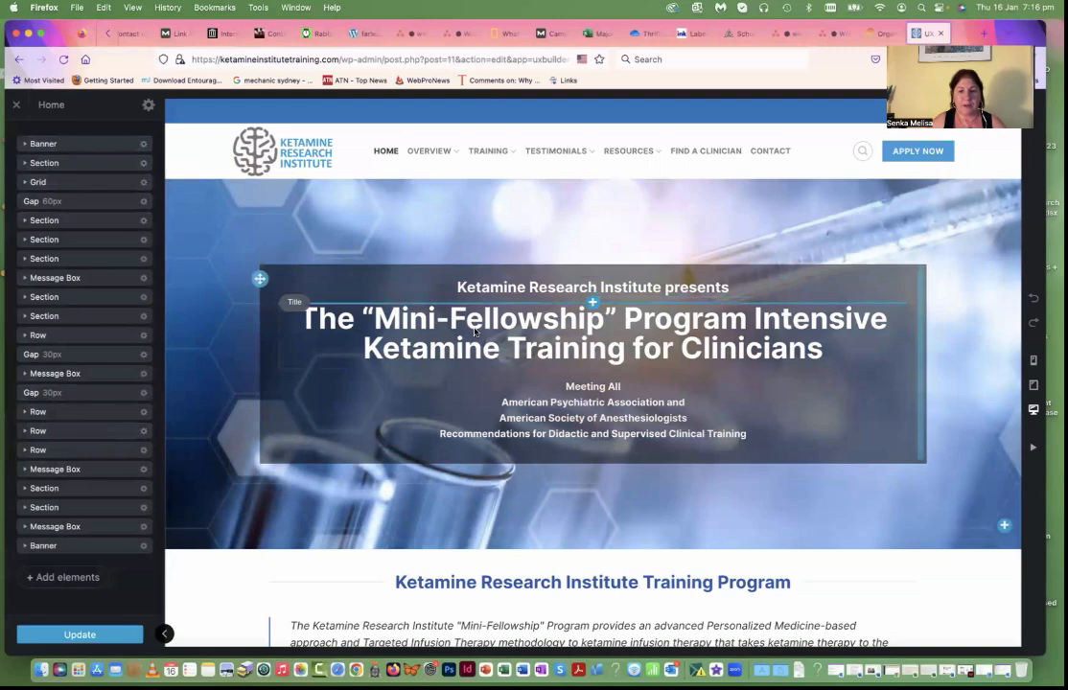
scroll(448, 316, "down", 2)
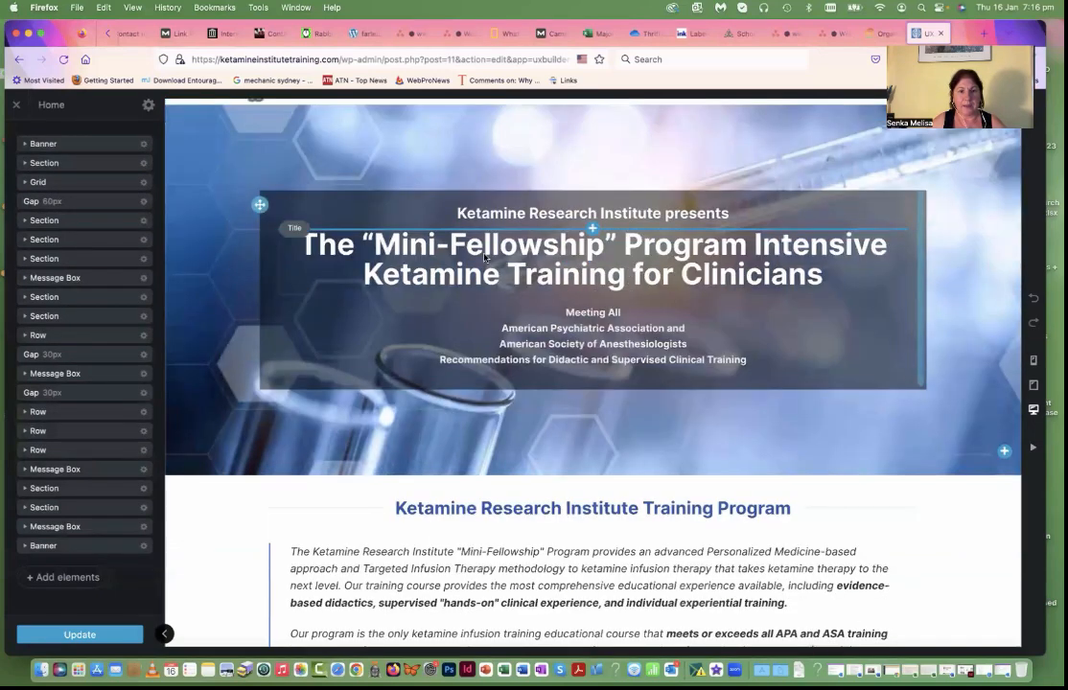
left_click(485, 258)
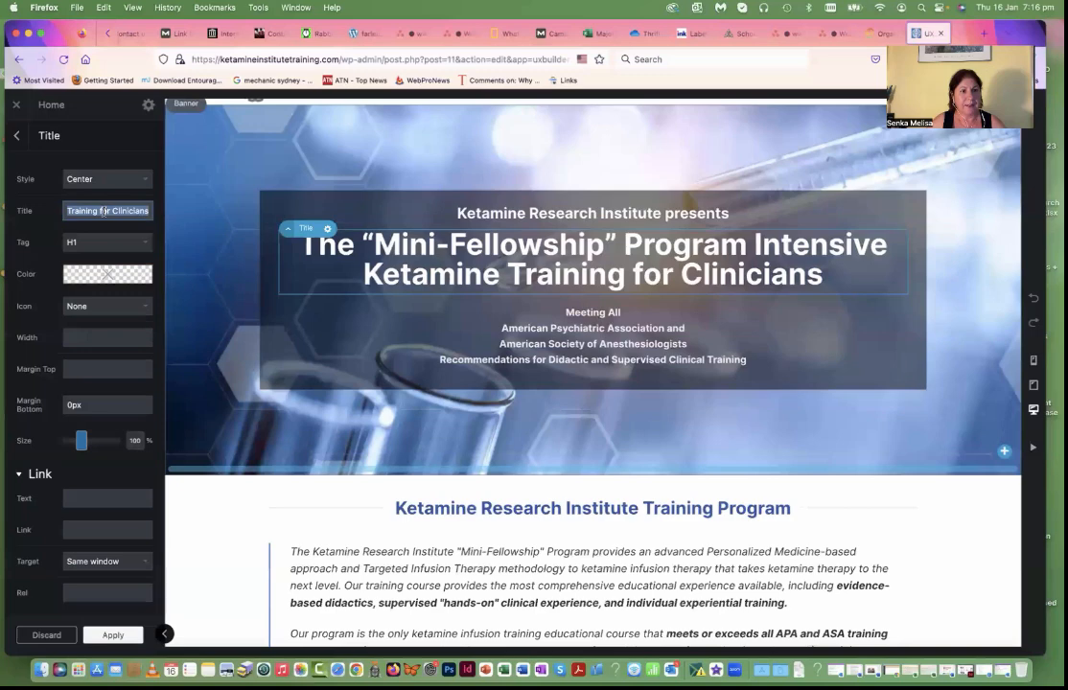
scroll(104, 211, "left", 4)
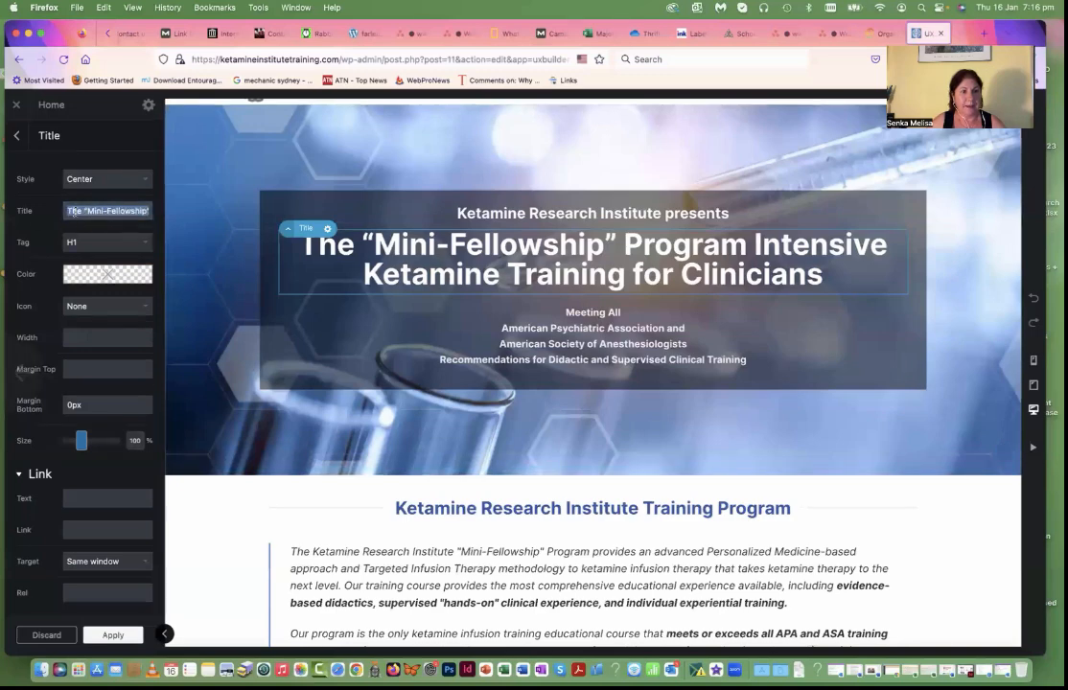
scroll(96, 212, "right", 3)
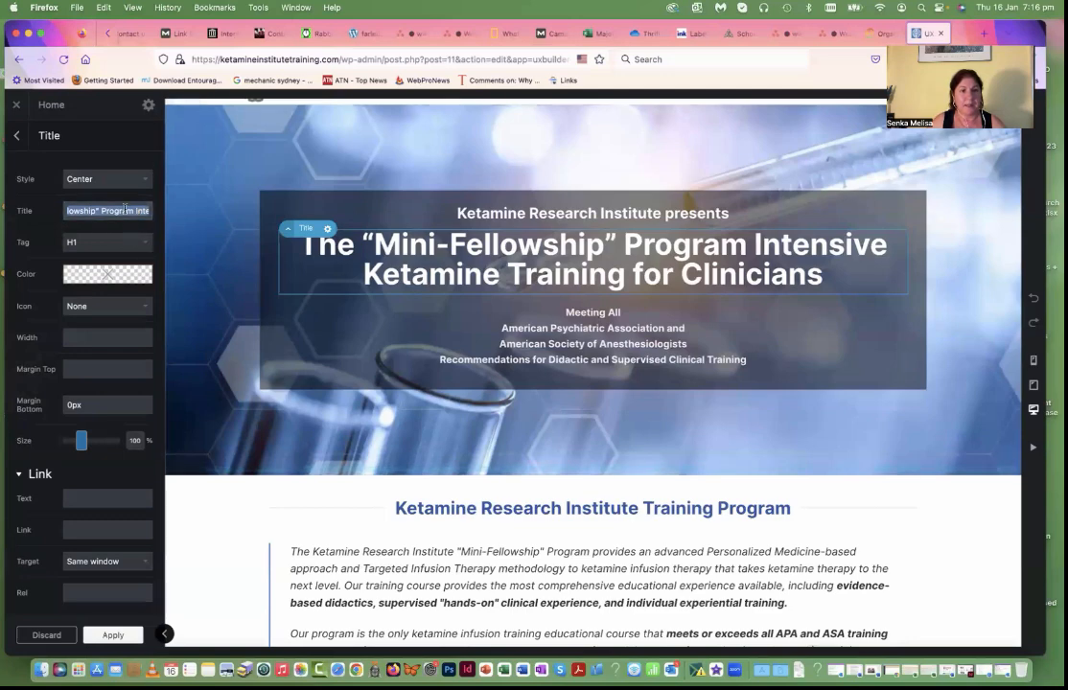
scroll(125, 212, "right", 4)
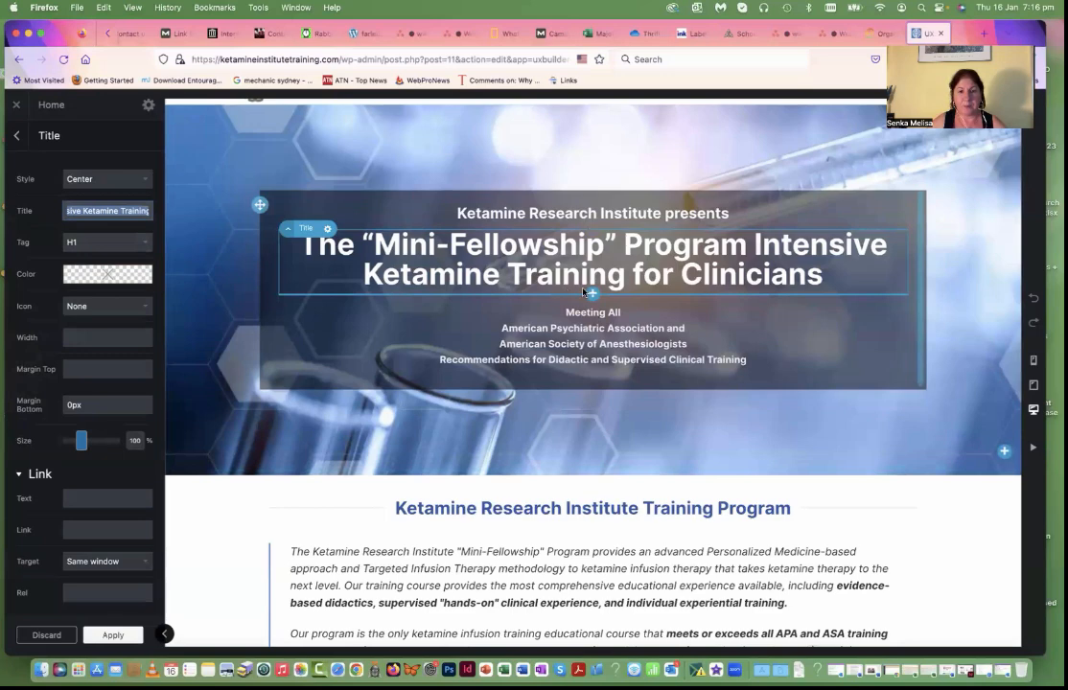
Step: View the settings and element options of the banner text beginning "Meeting All"
scroll(547, 302, "down", 1)
left_click(531, 311)
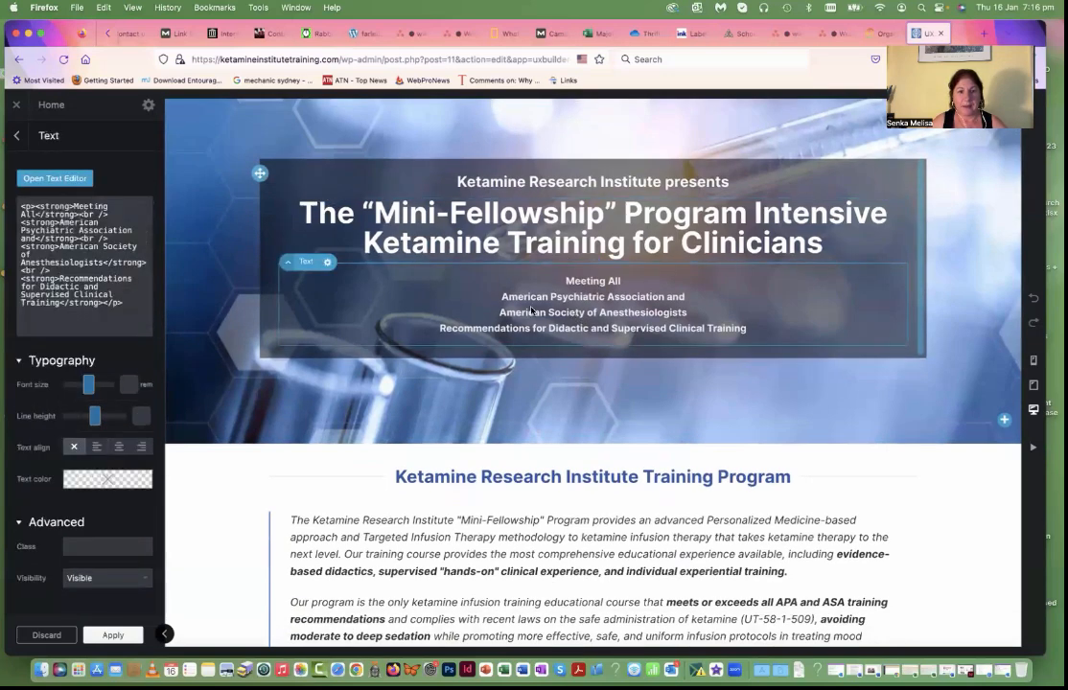
left_click(328, 266)
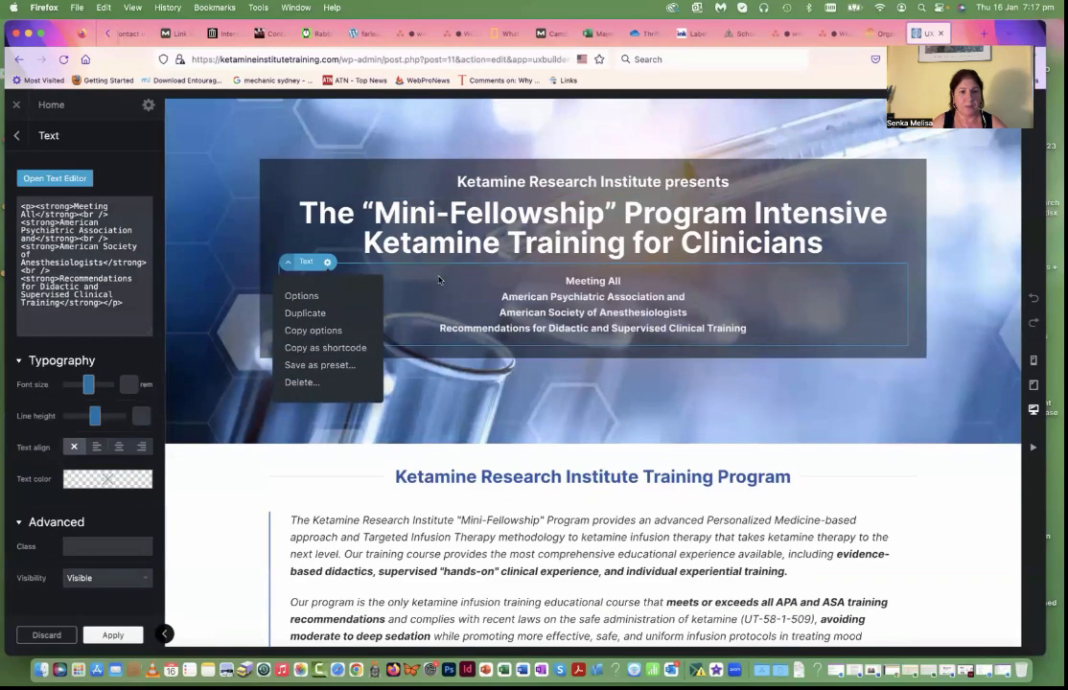
scroll(489, 320, "down", 5)
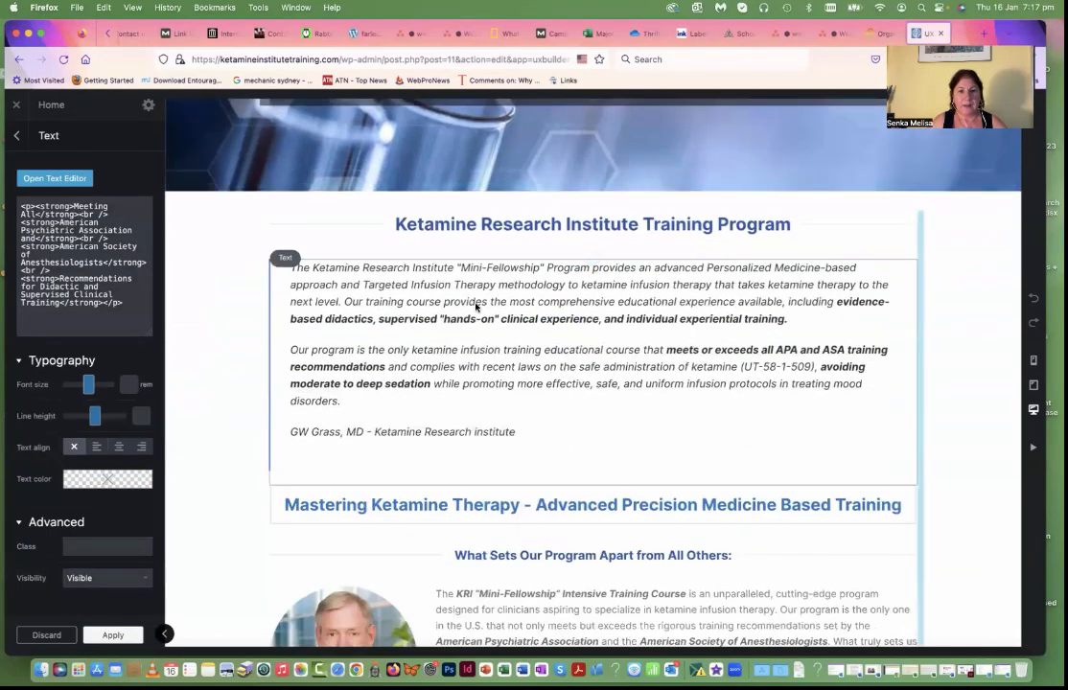
Step: View the introductory quote under "Ketamine Research Institute Training Program" in the text editor and close it without edits
left_click(476, 305)
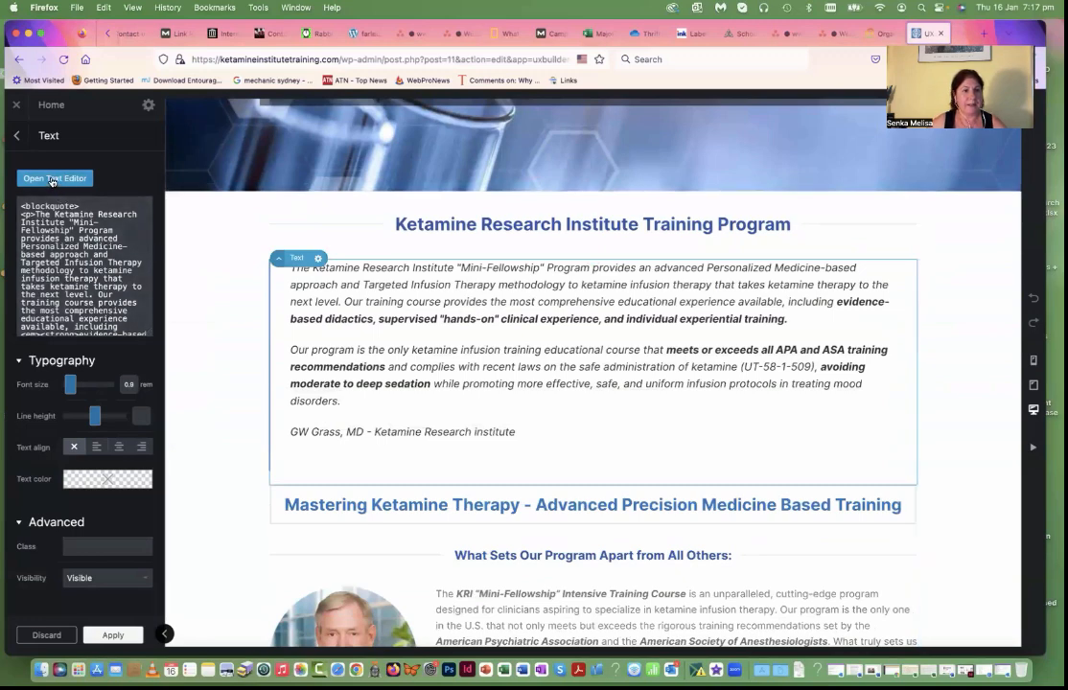
left_click(53, 180)
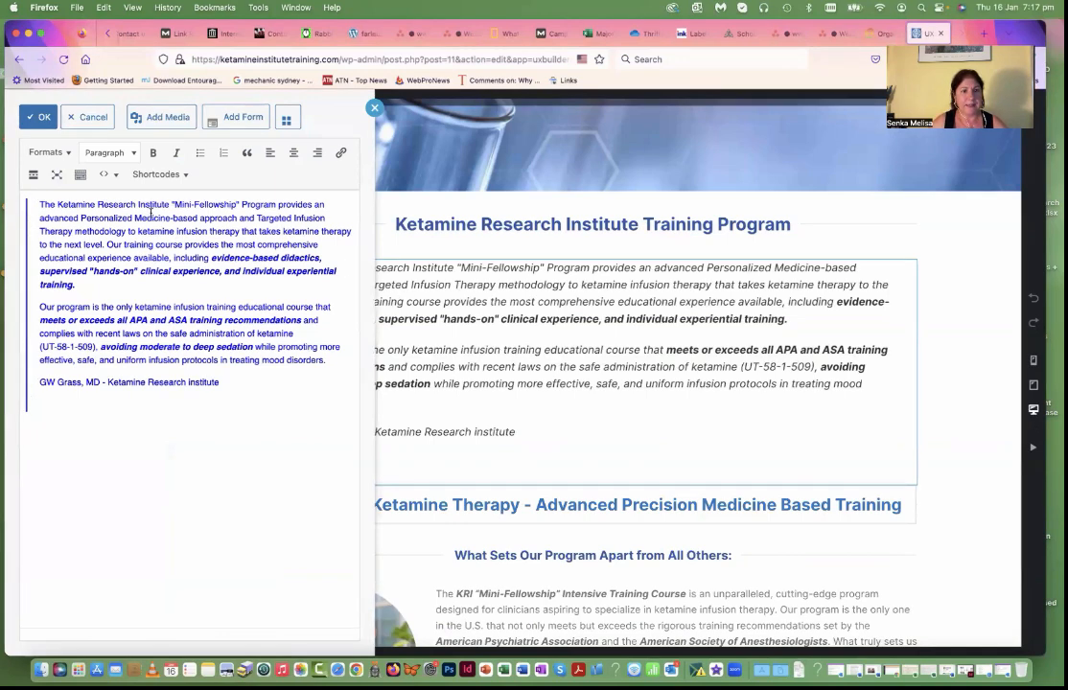
left_click(36, 116)
Step: Set the size of the "Mastering Ketamine Therapy - Advanced Precision Medicine Based Training" title to 129%
scroll(402, 316, "down", 3)
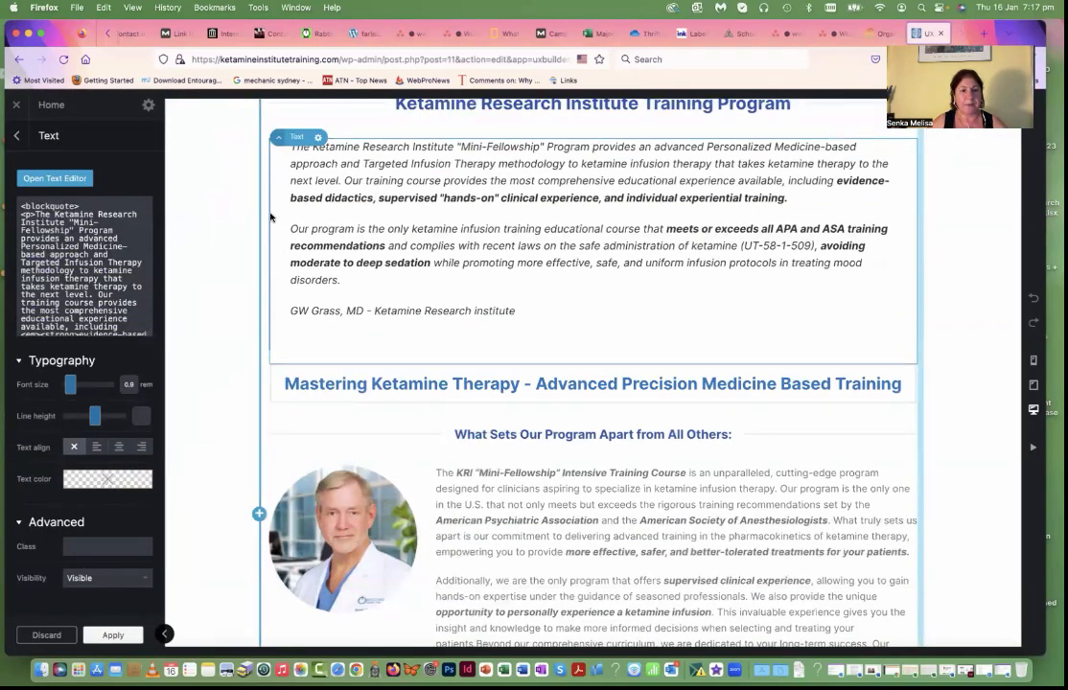
scroll(278, 254, "up", 1)
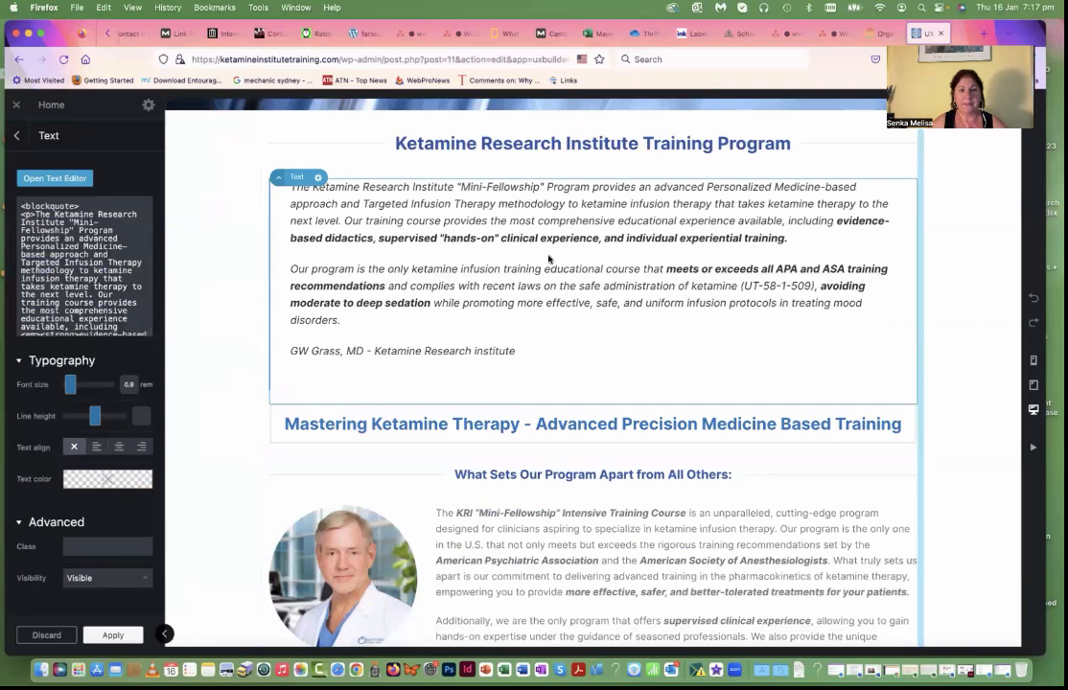
left_click(524, 431)
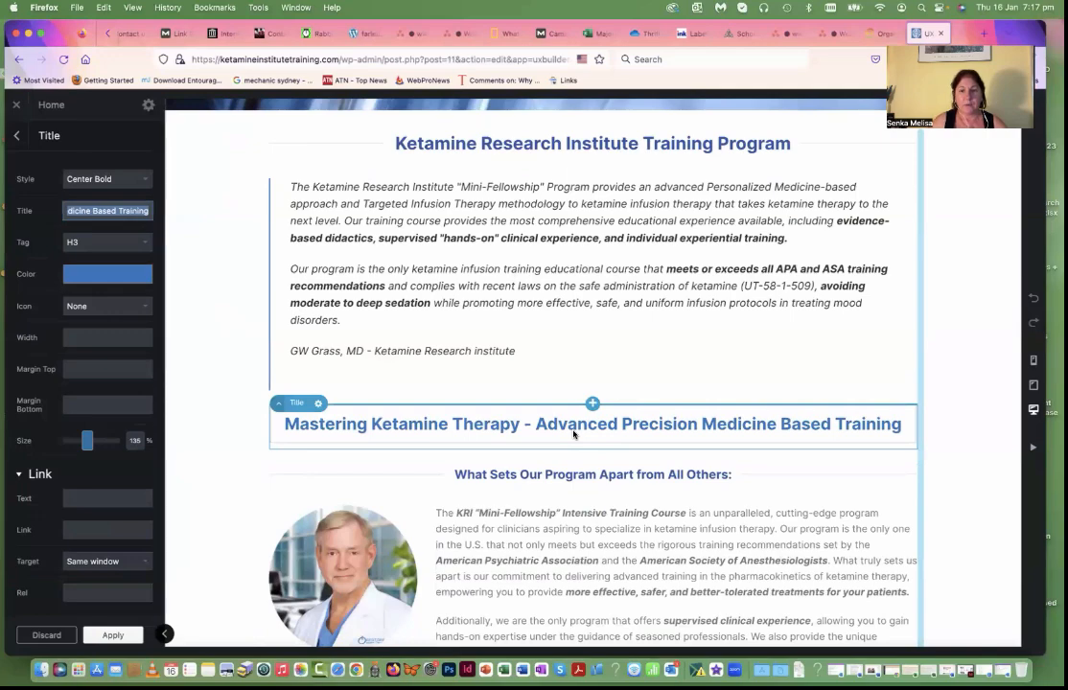
scroll(567, 435, "down", 3)
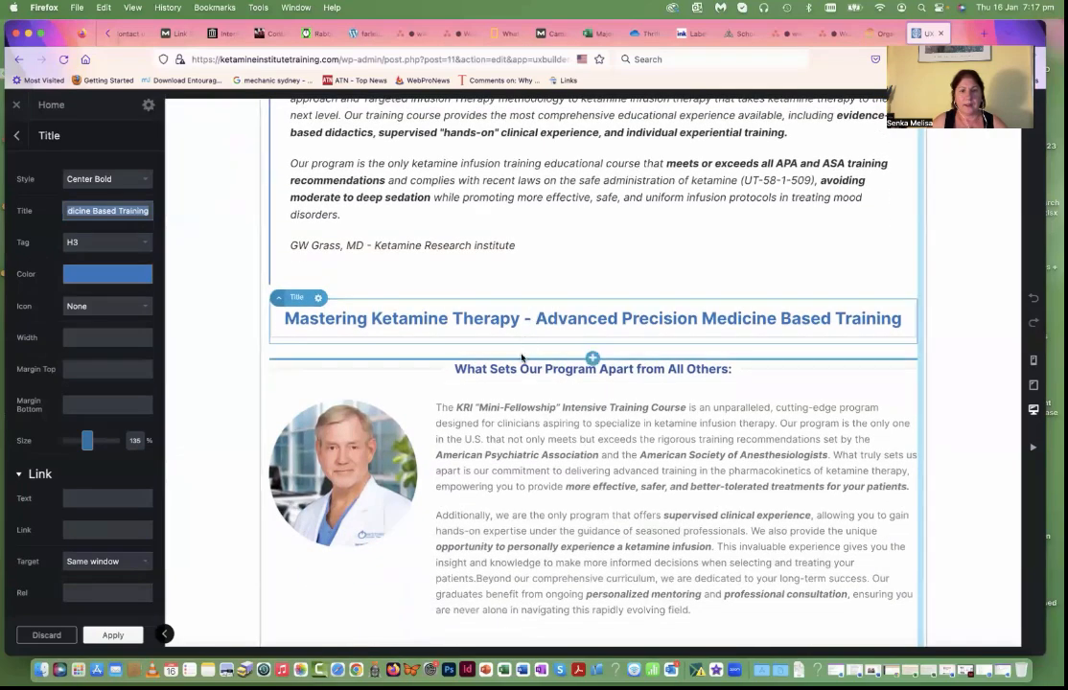
scroll(506, 330, "up", 2)
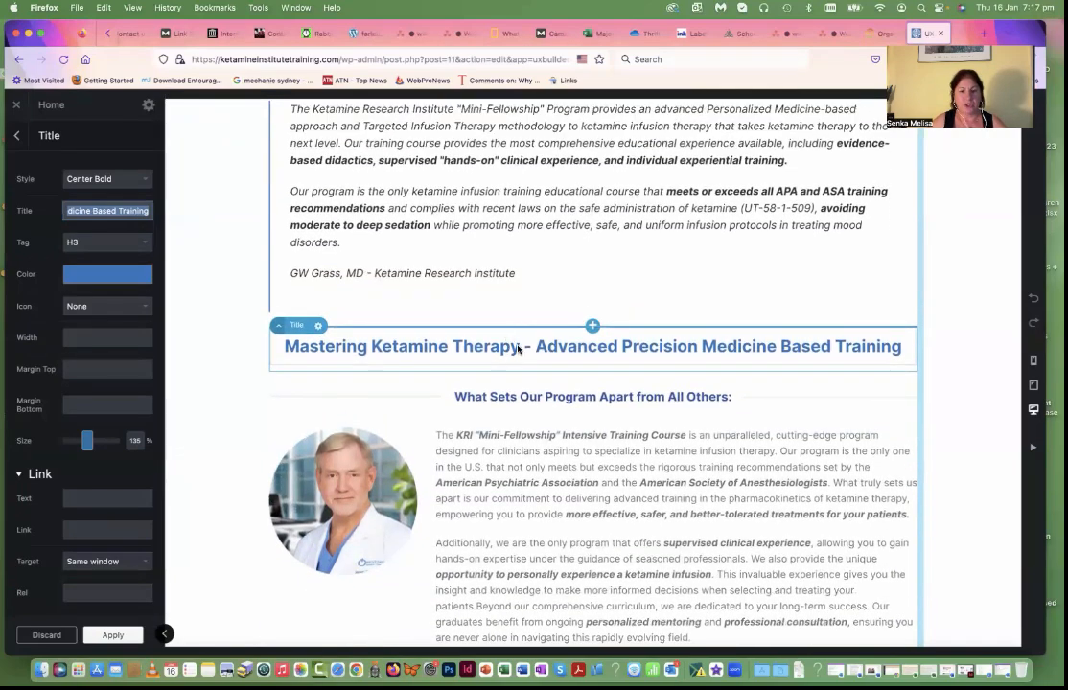
scroll(517, 345, "down", 2)
left_click(508, 328)
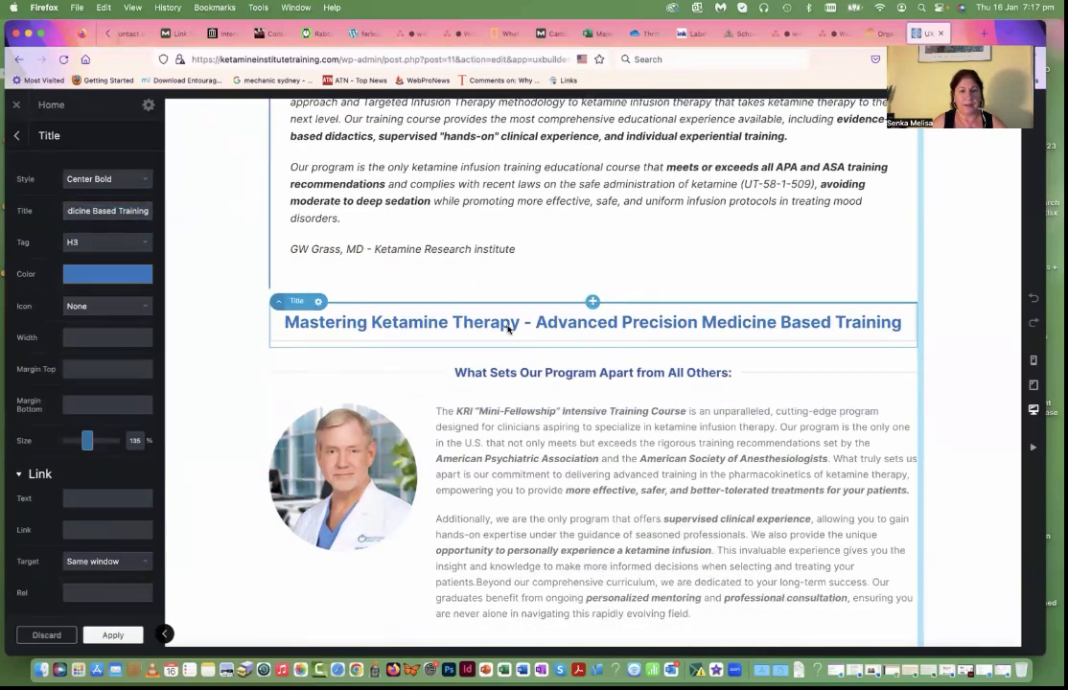
scroll(96, 211, "left", 2)
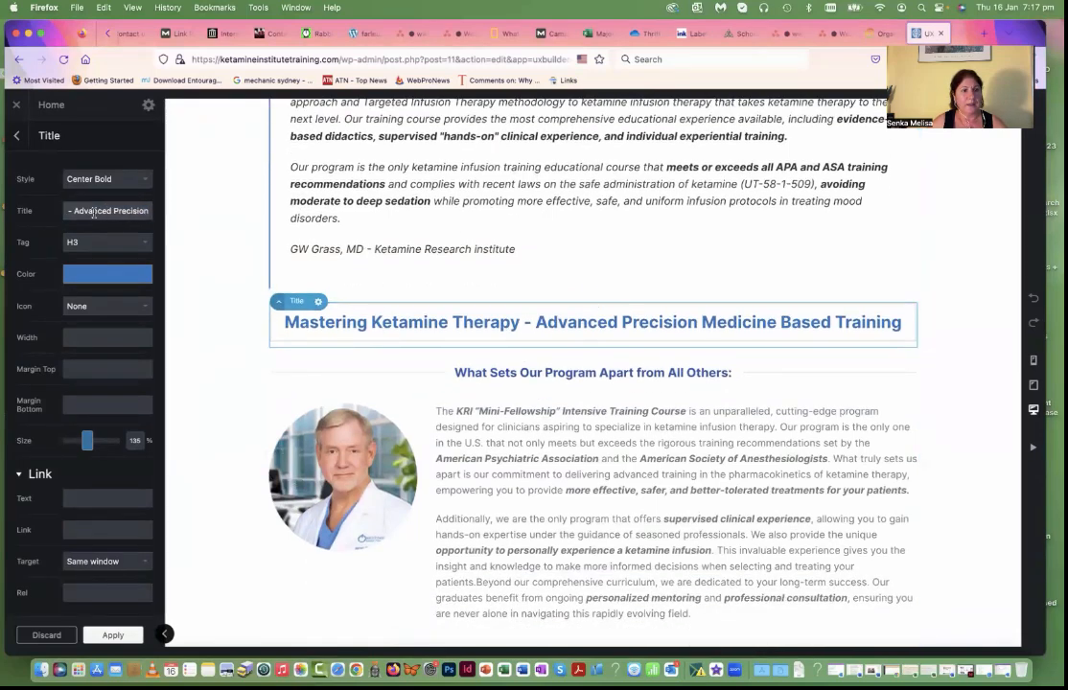
scroll(111, 213, "left", 1)
scroll(106, 211, "down", 2)
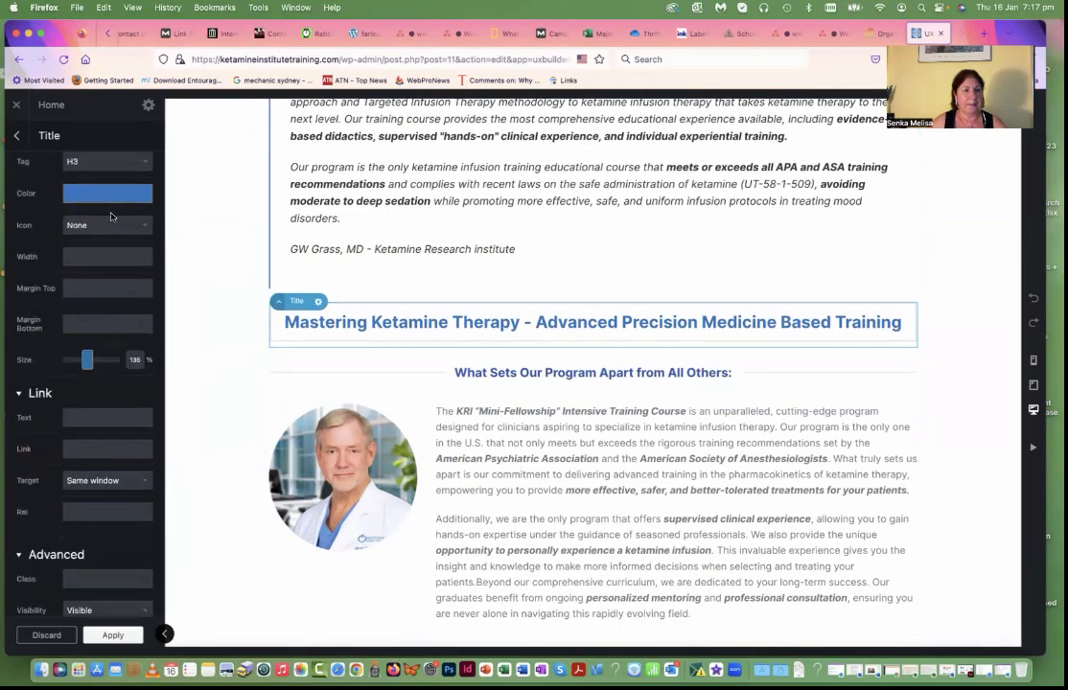
scroll(95, 184, "up", 2)
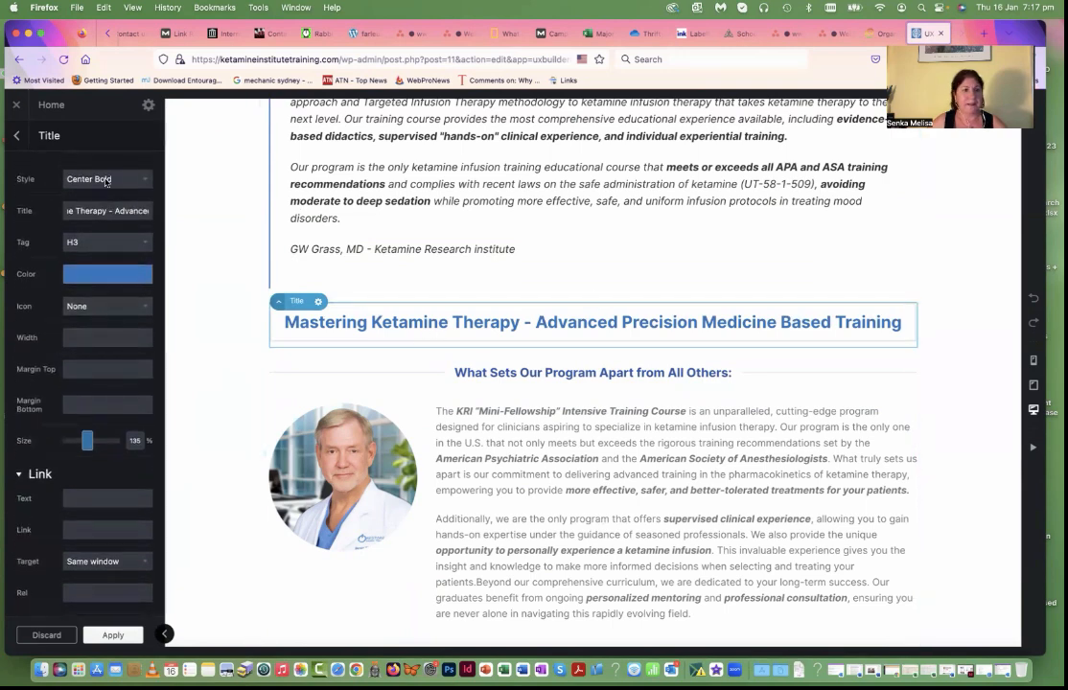
scroll(124, 332, "down", 1)
scroll(125, 333, "down", 3)
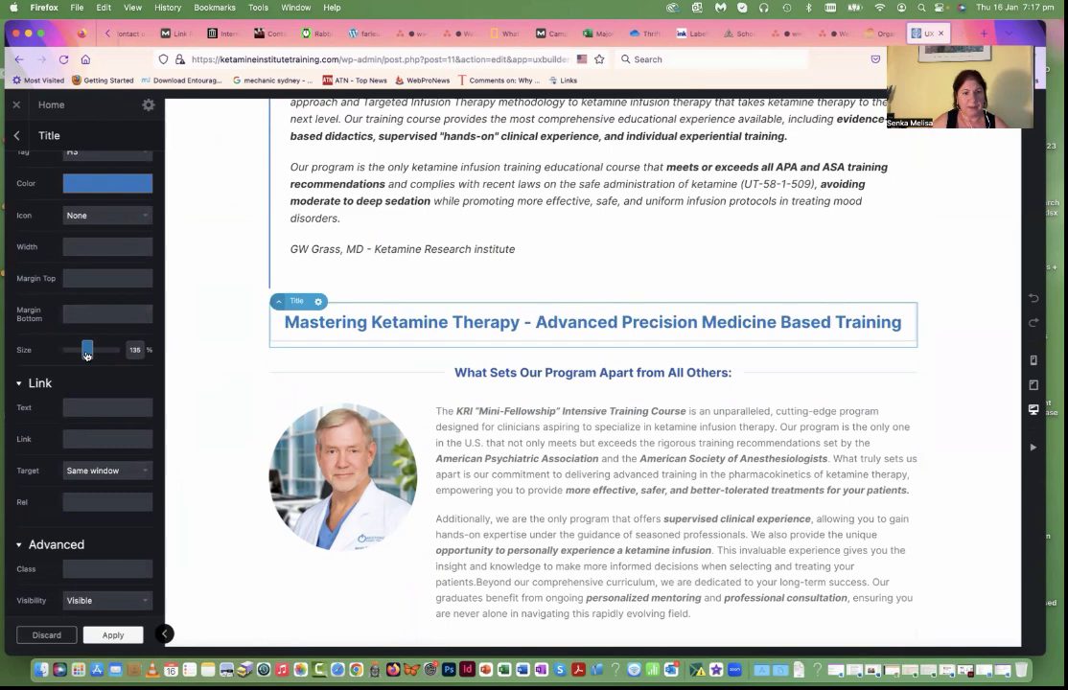
left_click(86, 353)
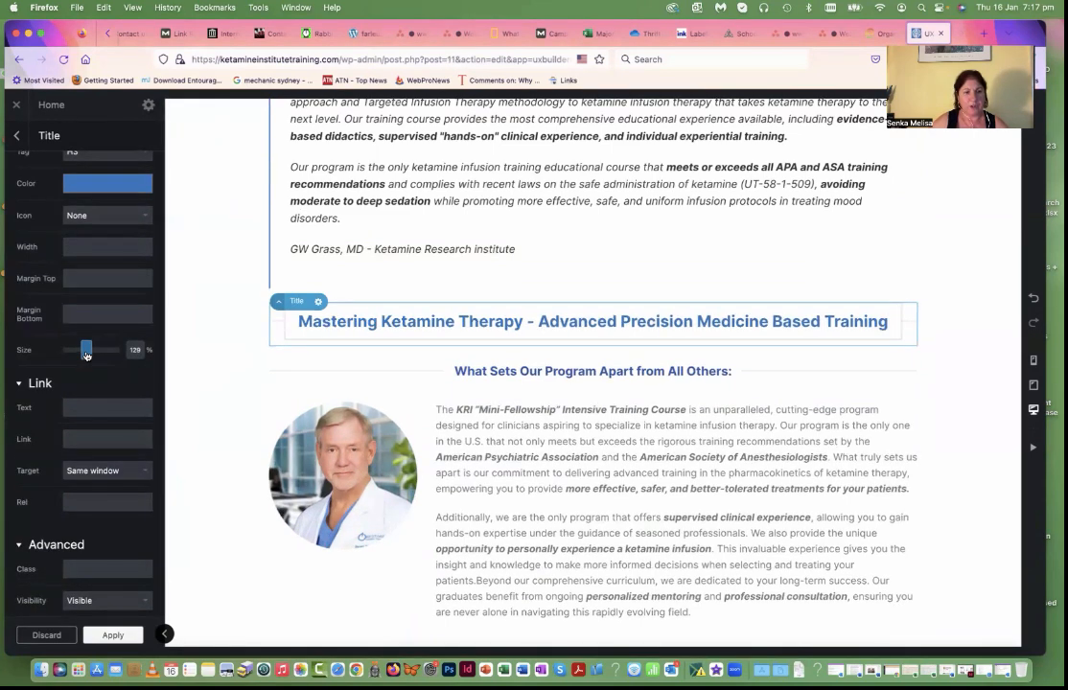
left_click_drag(85, 353, 85, 354)
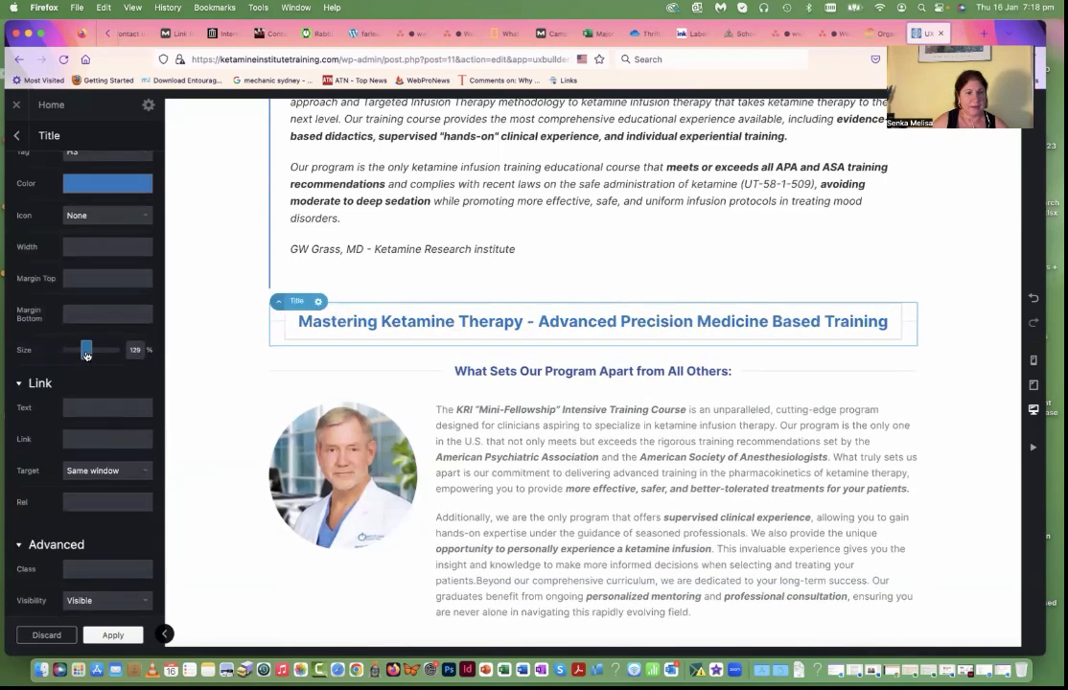
Step: Set the size of the "What Sets Our Program Apart from All Others:" title to 112%
scroll(412, 378, "down", 2)
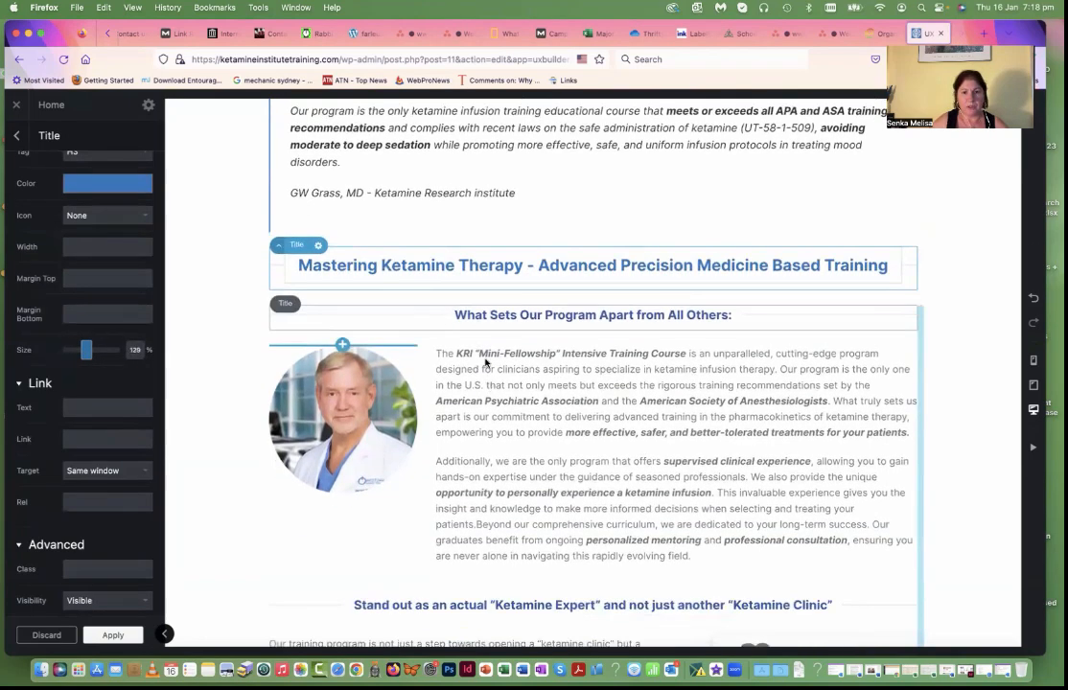
left_click(500, 321)
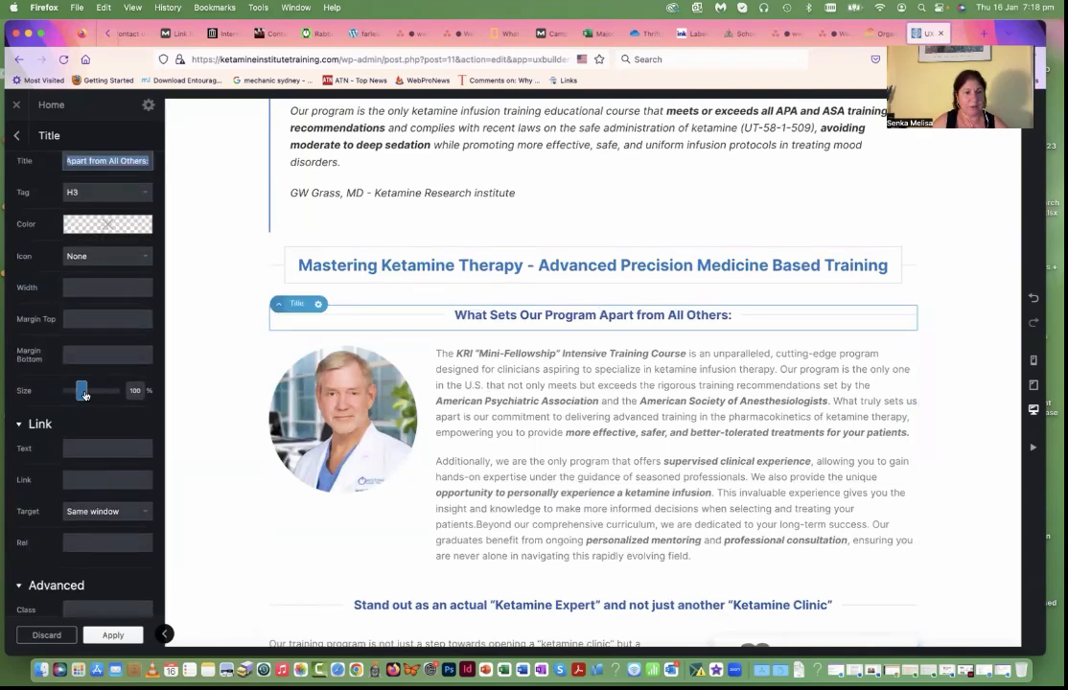
left_click_drag(83, 395, 83, 395)
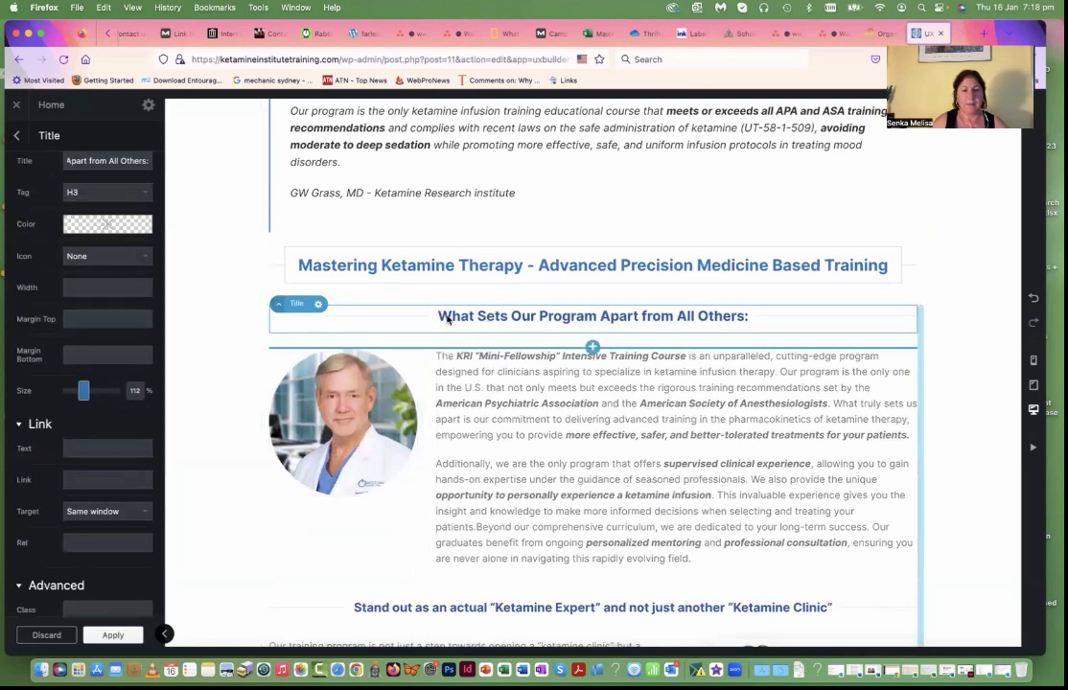
Step: Copy the color rgb(35, 119, 191) from the "Mastering Ketamine Therapy" title and apply it to the "What Sets Our Program Apart" title
left_click(441, 271)
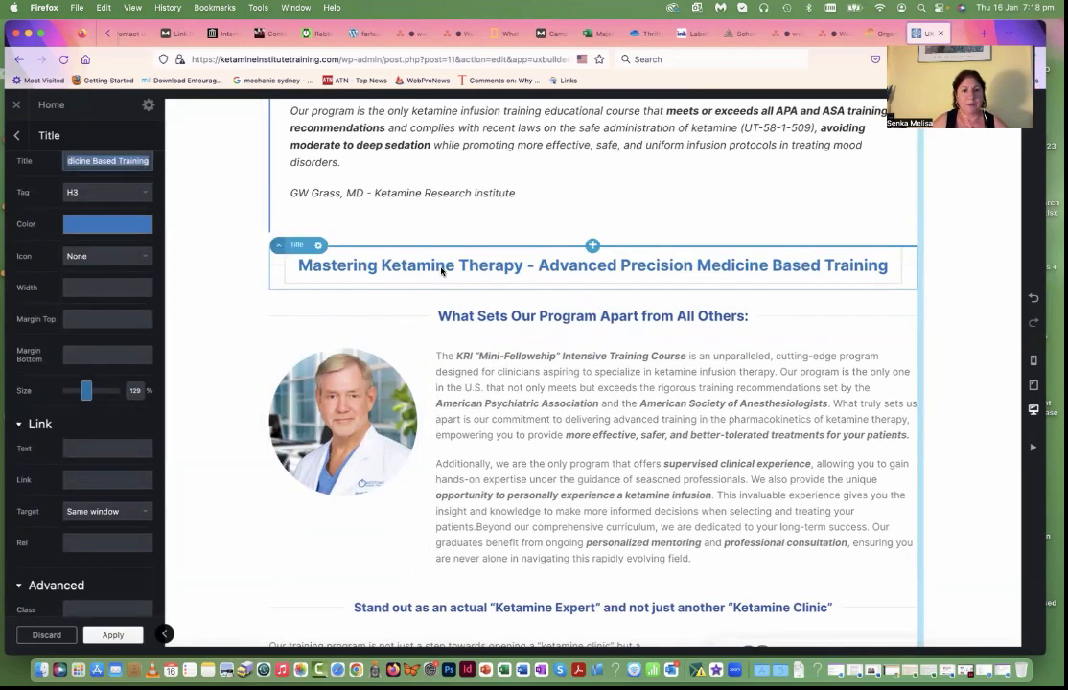
left_click(128, 228)
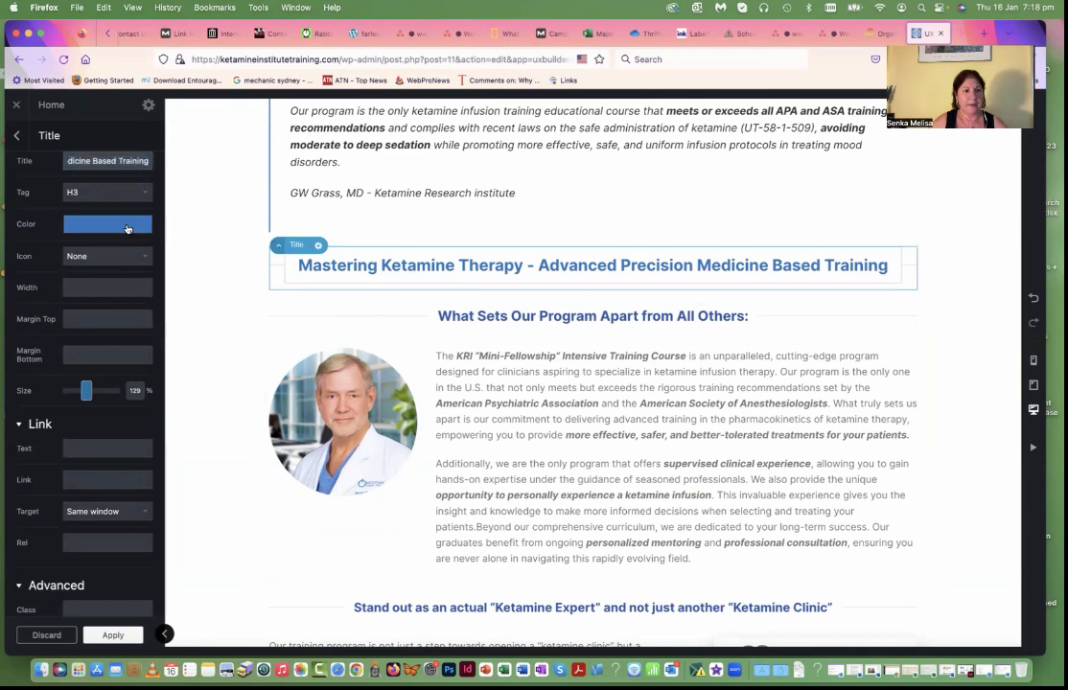
left_click_drag(141, 352, 25, 329)
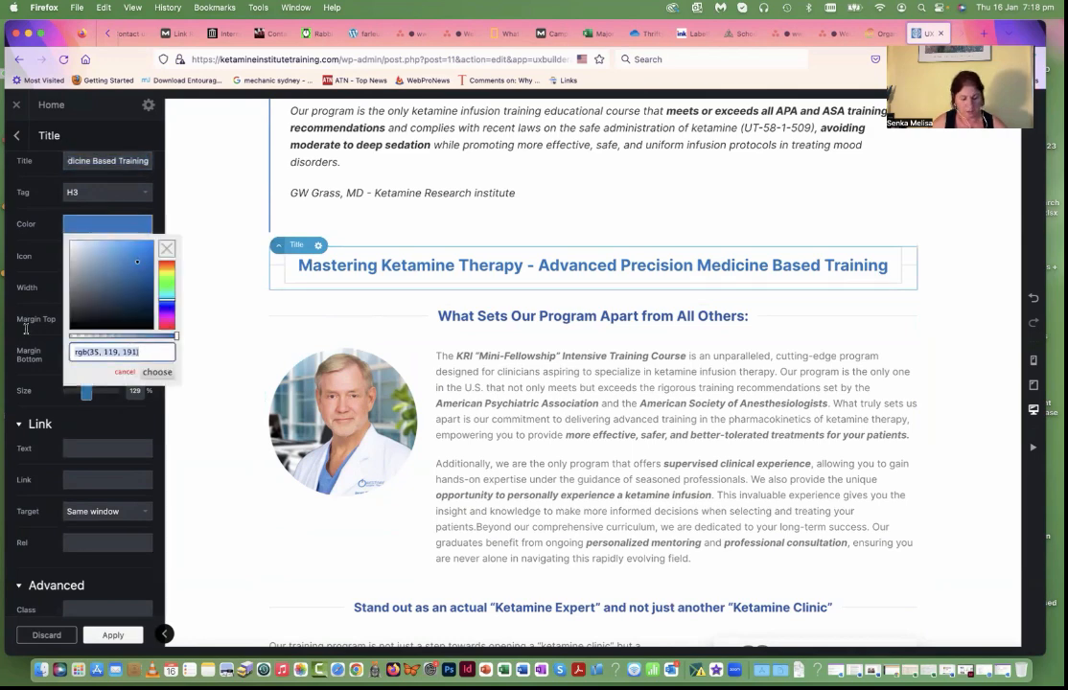
left_click(451, 314)
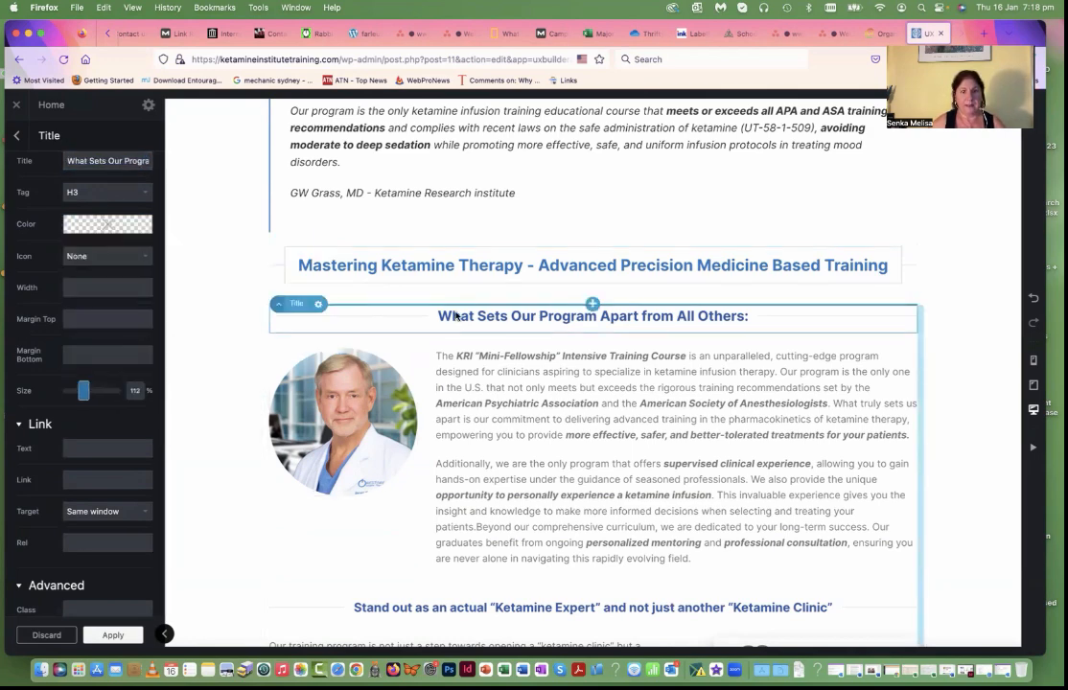
left_click(88, 226)
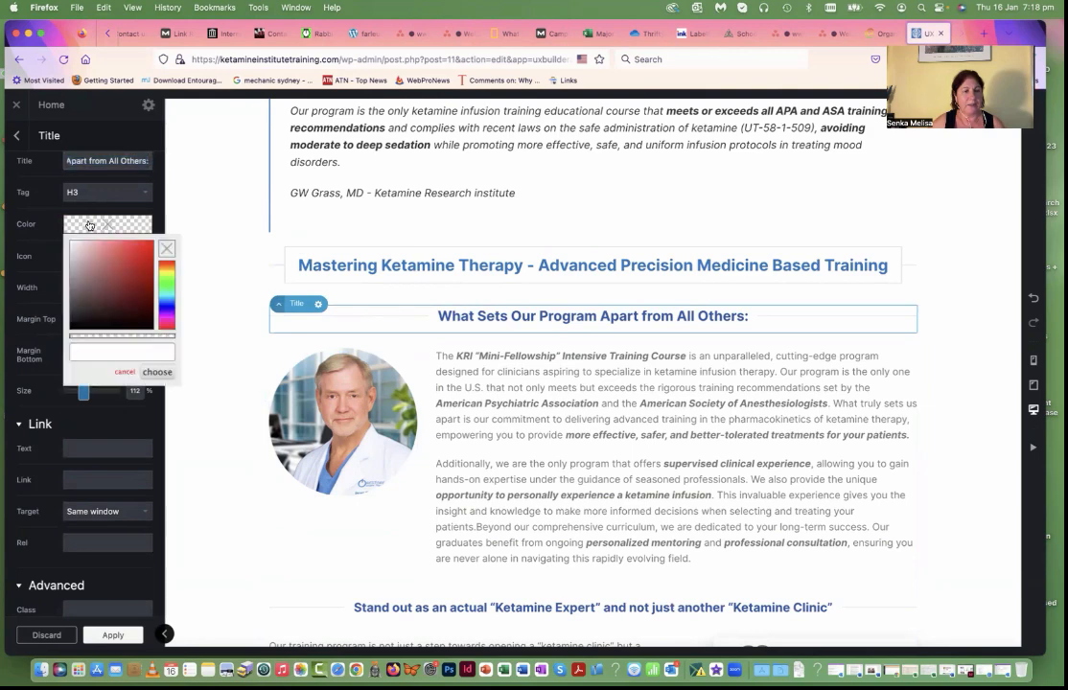
left_click(105, 354)
key("super+v")
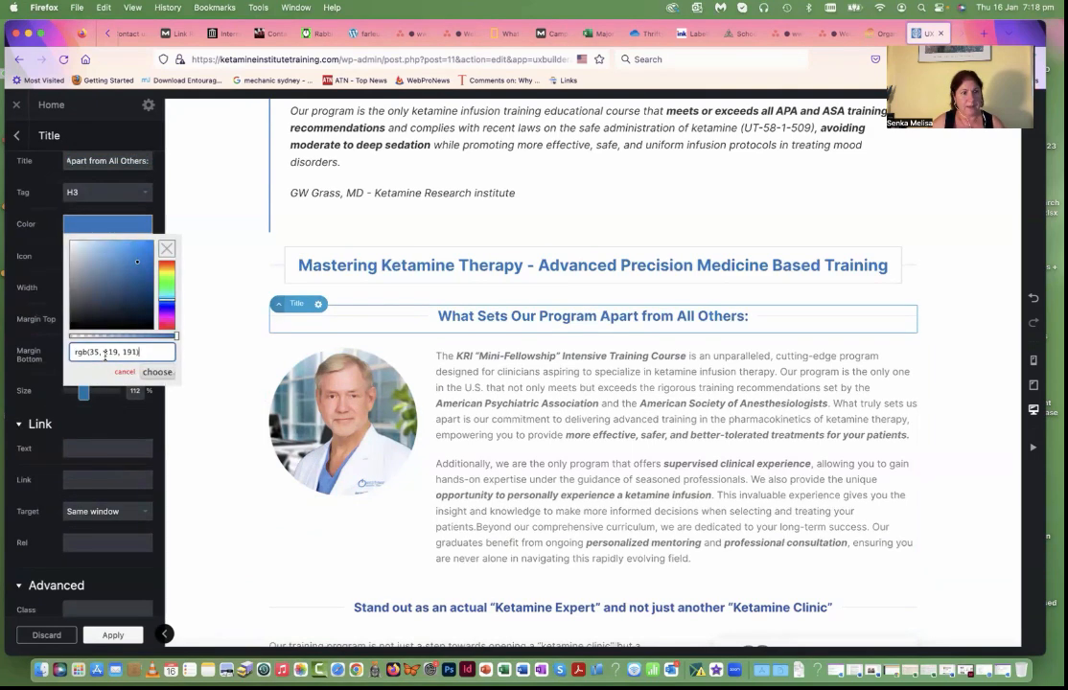
left_click(156, 372)
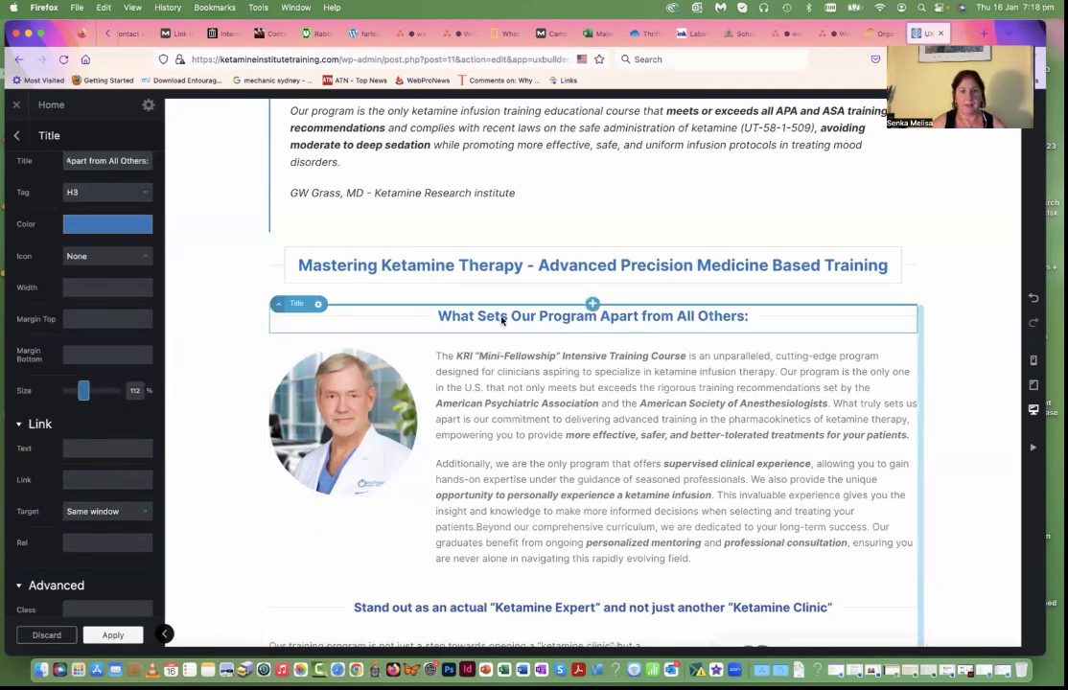
scroll(501, 350, "down", 3)
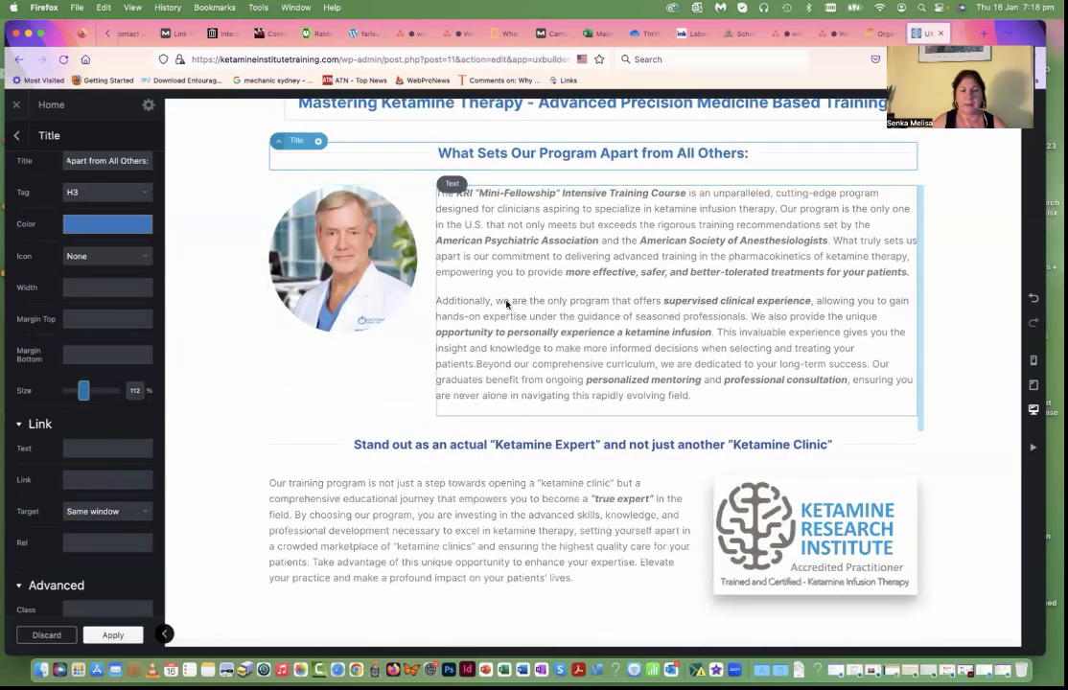
Step: Browse the media library for the doctor's portrait beside "What Sets Our Program Apart" and close it without choosing an image
left_click(324, 253)
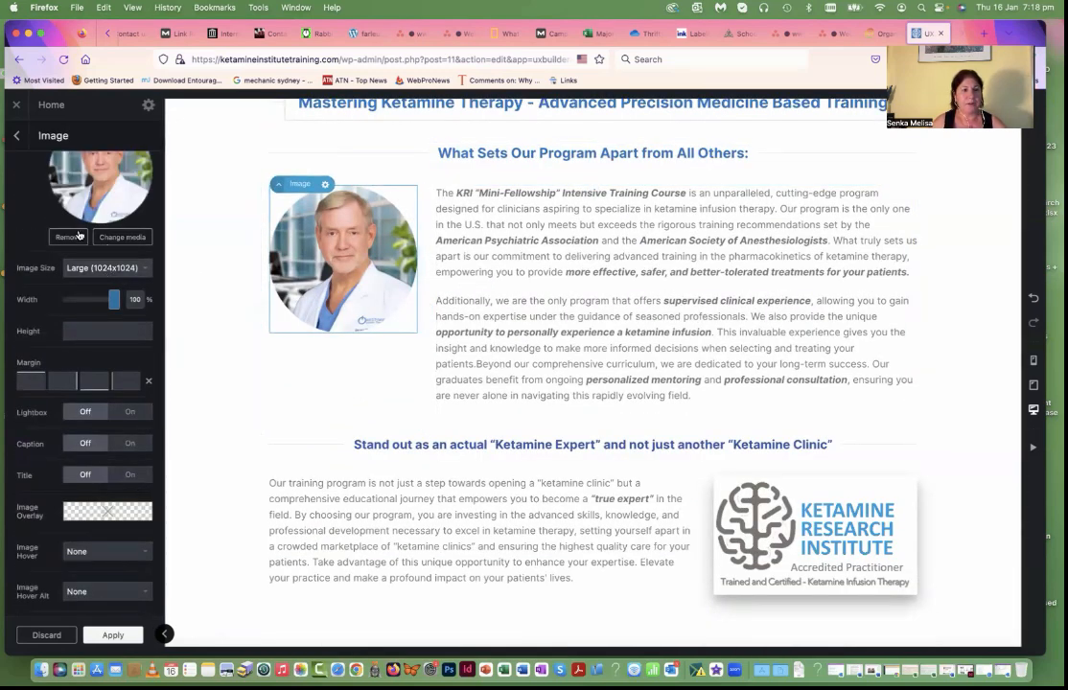
scroll(91, 239, "up", 2)
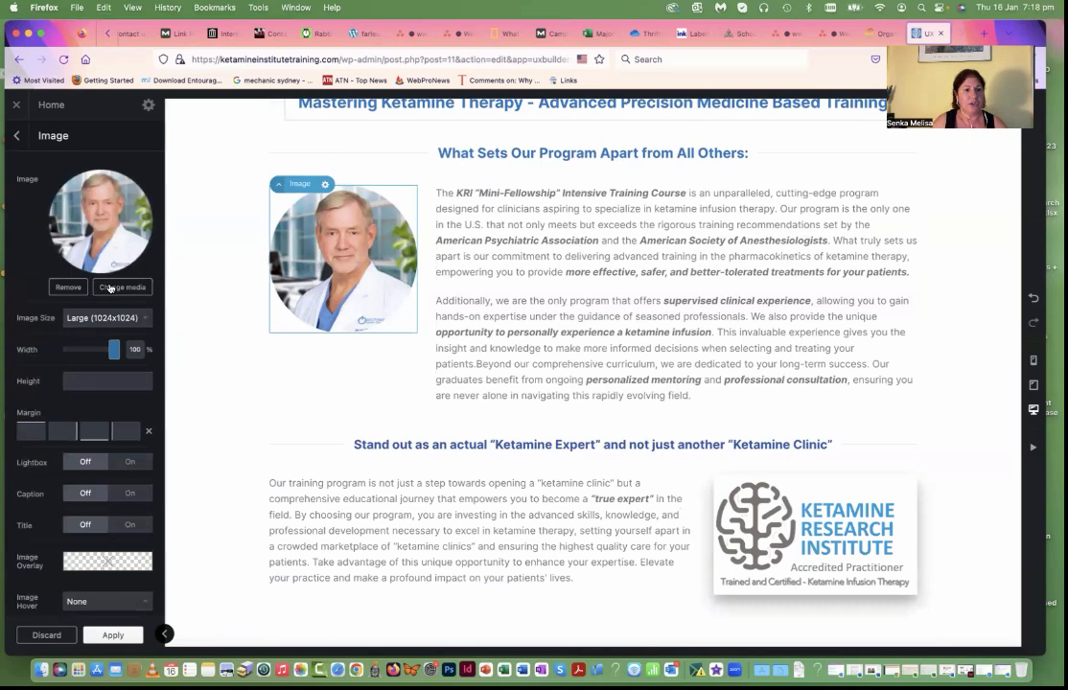
left_click(109, 287)
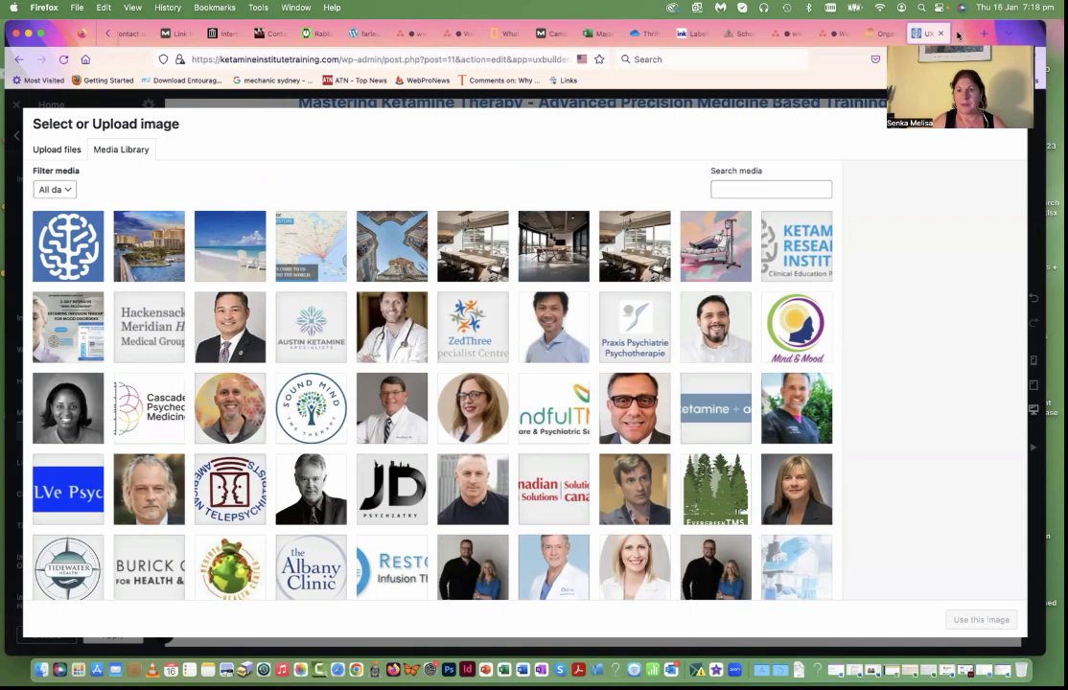
left_click(1013, 124)
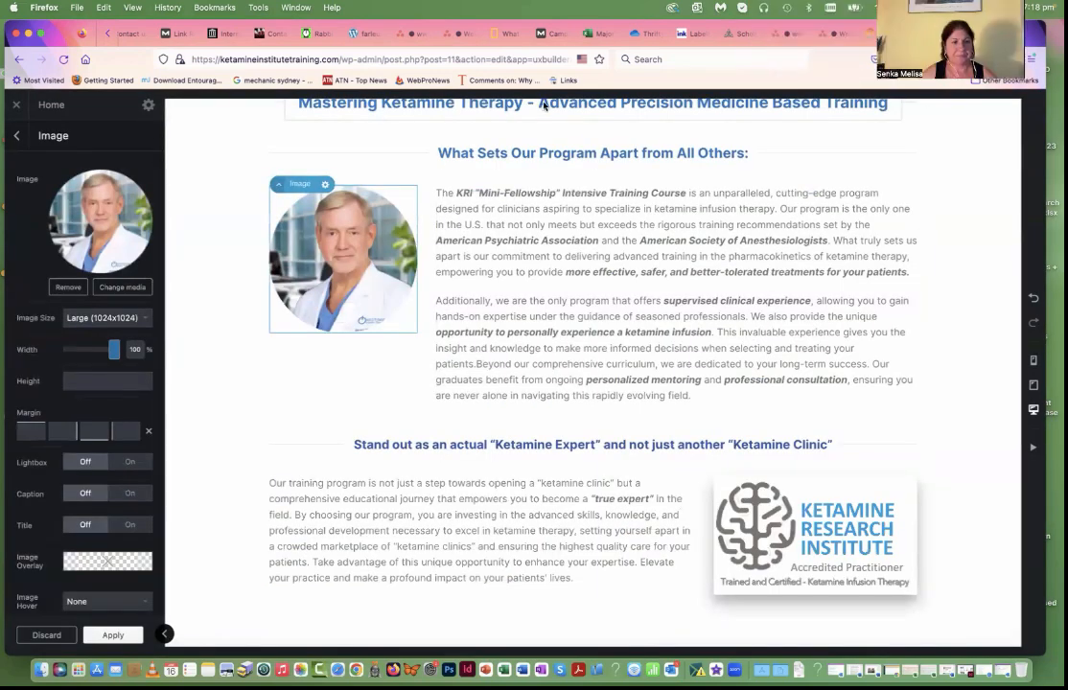
Step: View the paragraph under "Become One of the Top 100 Ketamine Clinicians" in the text editor and close it without edits
scroll(500, 245, "down", 2)
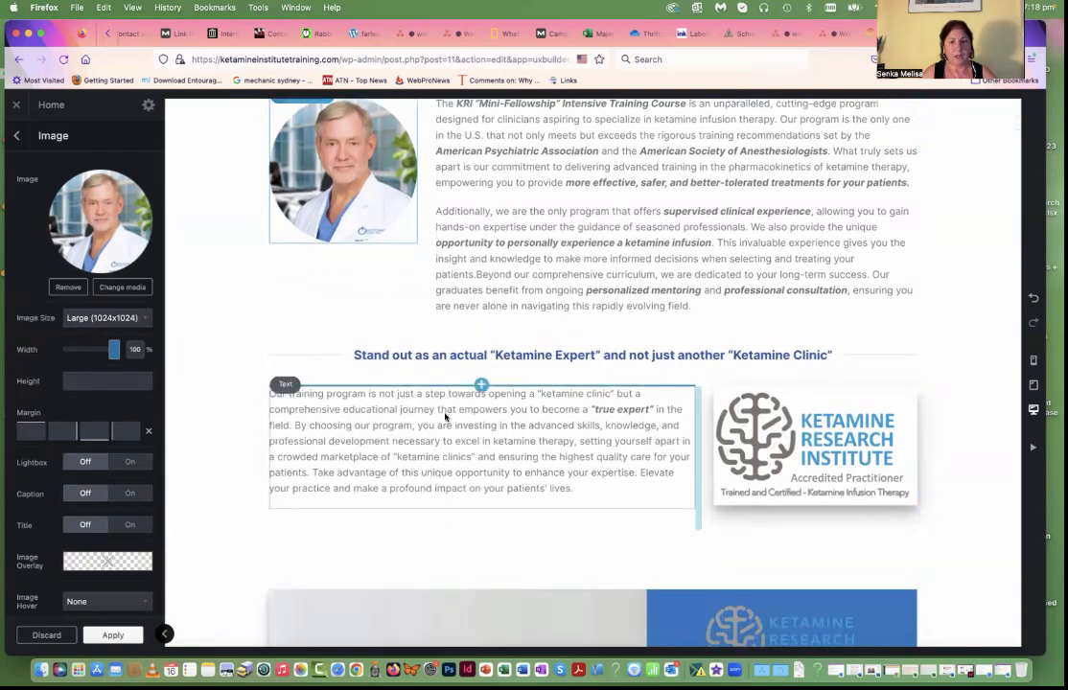
scroll(419, 353, "down", 1)
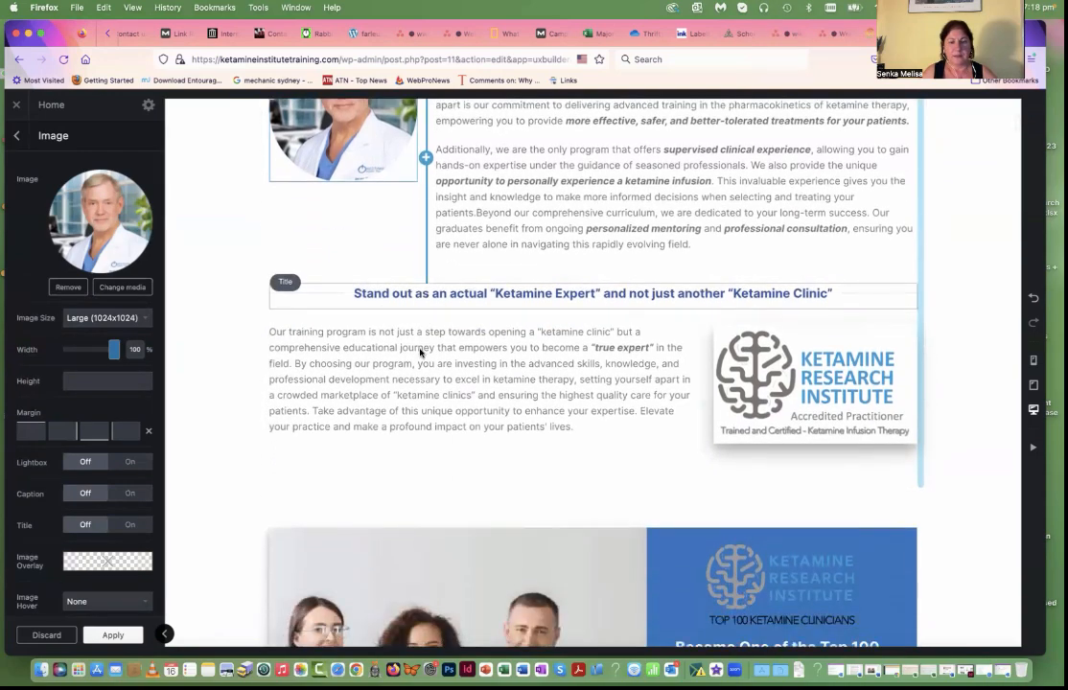
scroll(491, 307, "up", 2)
scroll(491, 307, "down", 4)
scroll(473, 362, "down", 3)
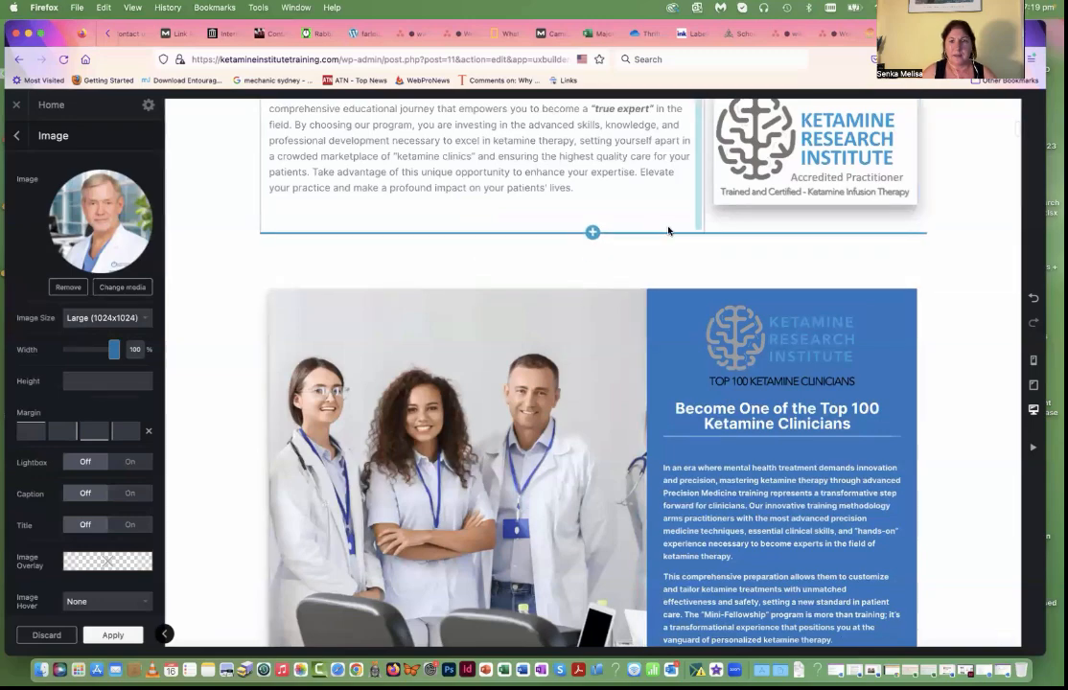
scroll(668, 231, "up", 2)
scroll(668, 231, "down", 5)
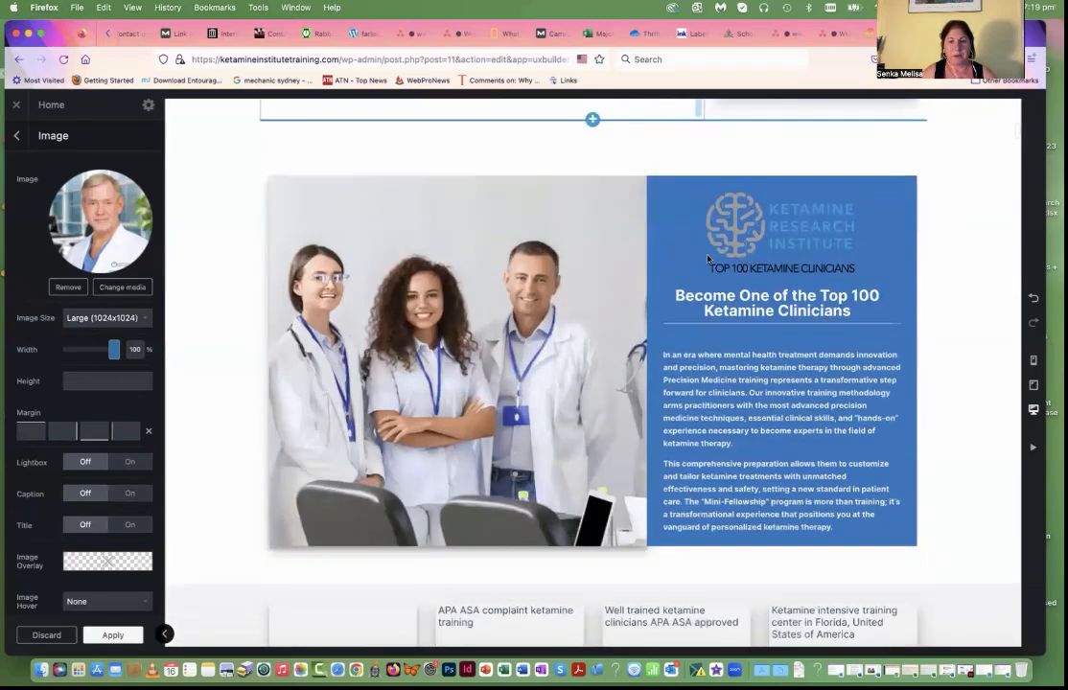
left_click(705, 414)
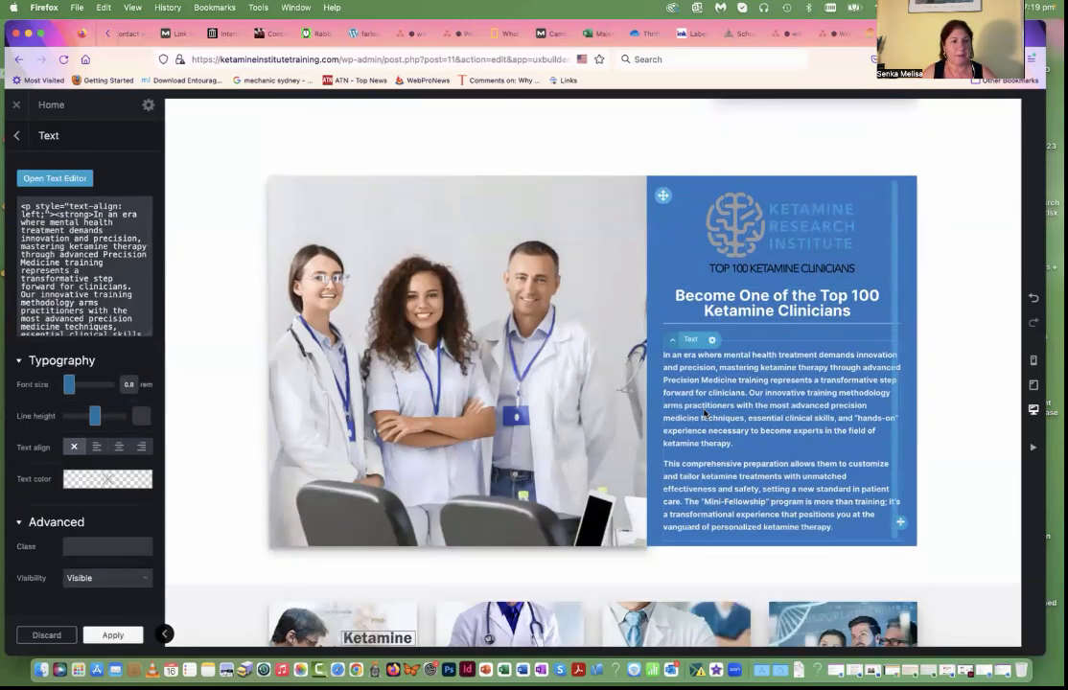
left_click(43, 178)
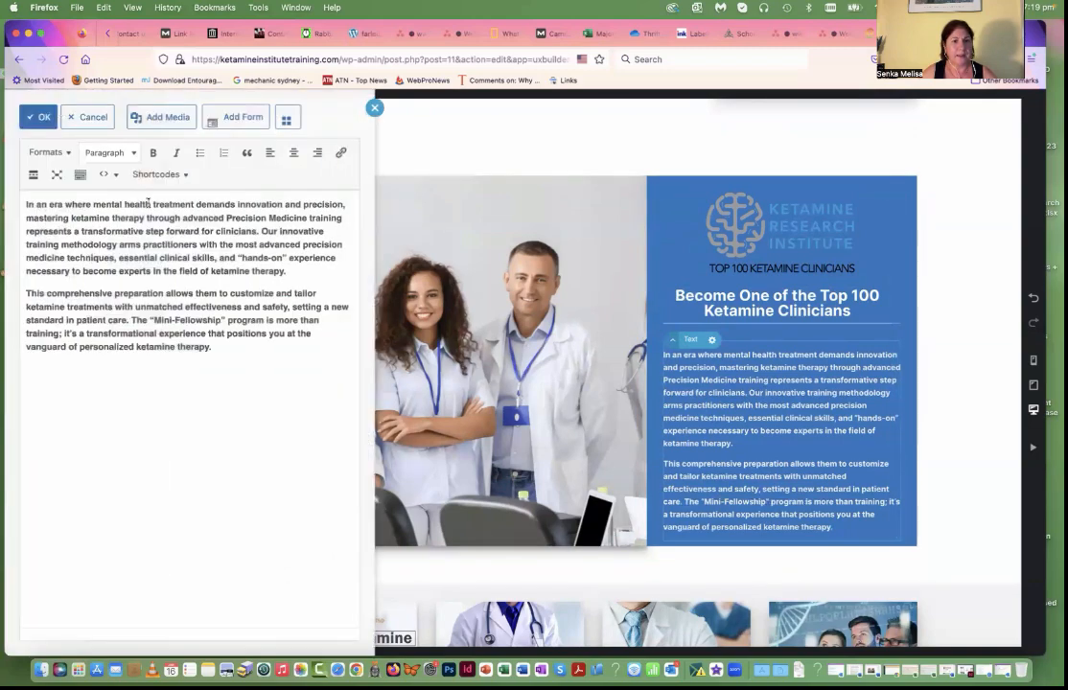
left_click(107, 226)
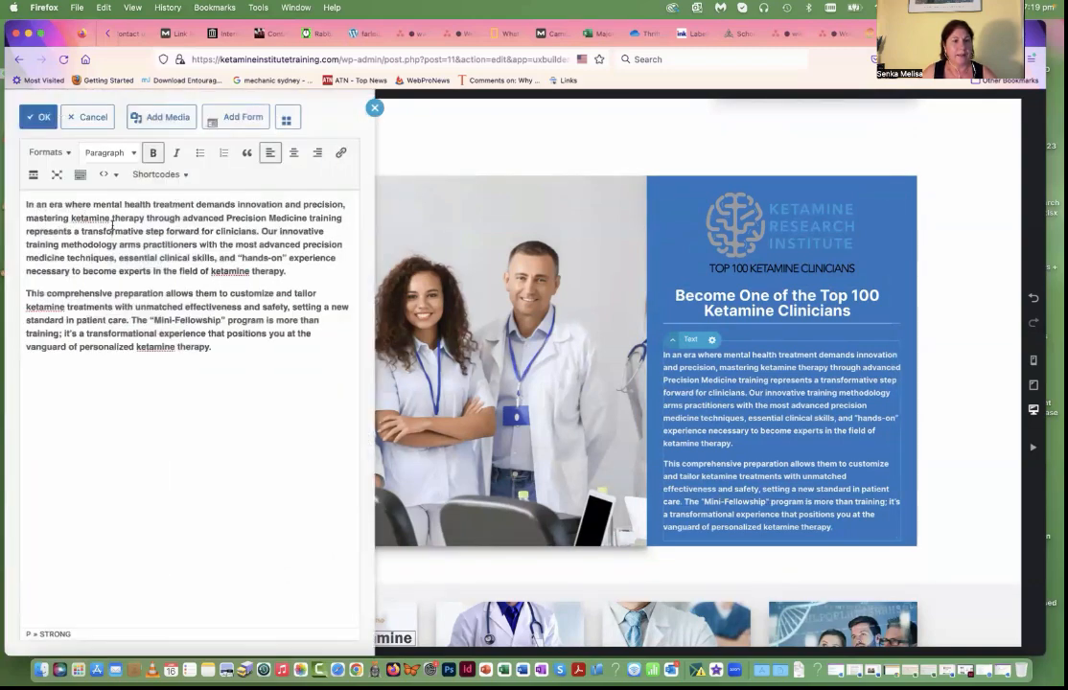
left_click(40, 117)
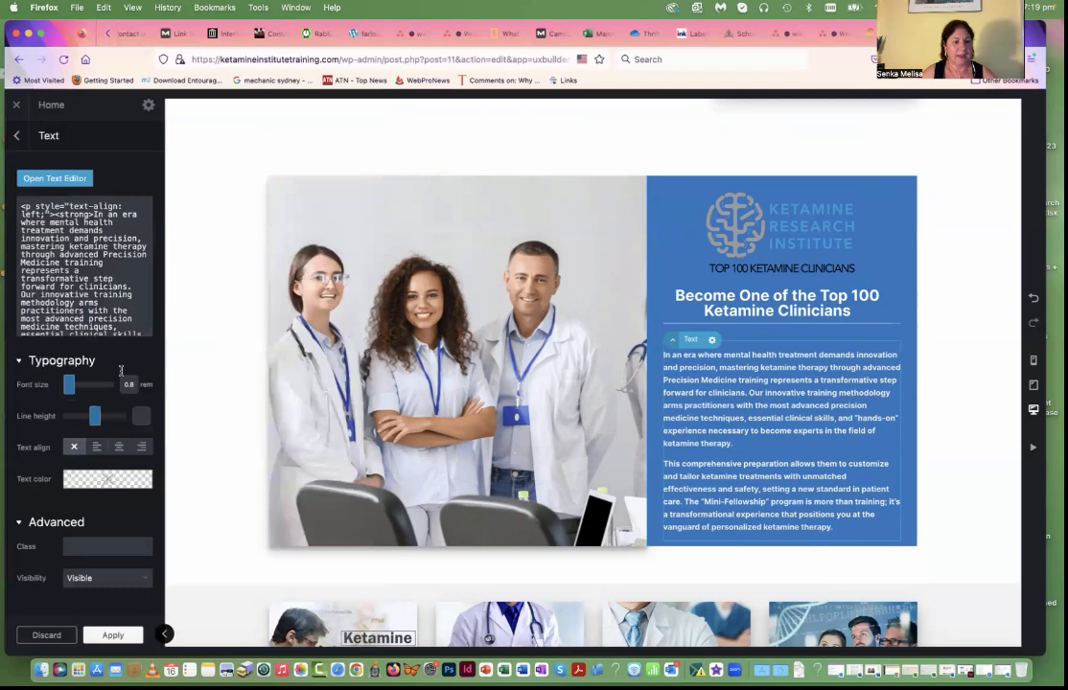
Step: Apply the text element's settings and update the Home page
left_click(113, 637)
left_click(94, 637)
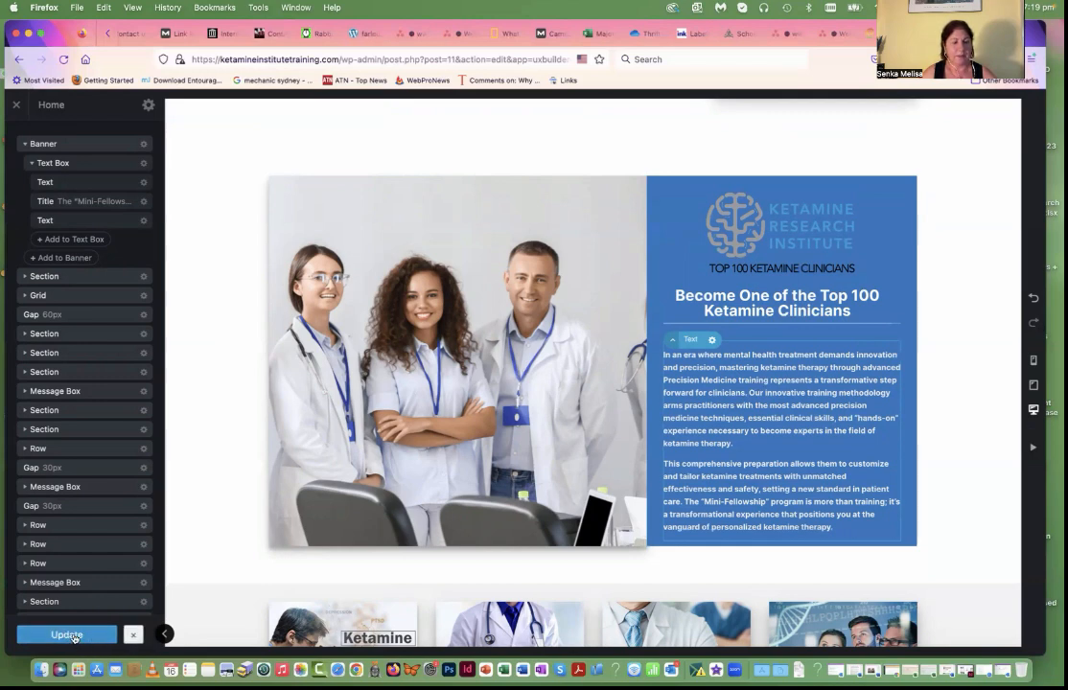
Step: Follow the "What Our Advanced Mini-Fellowship" image box to its section and open the Scroll To settings above the "Achieve Clinical Excellence" title
scroll(350, 606, "down", 5)
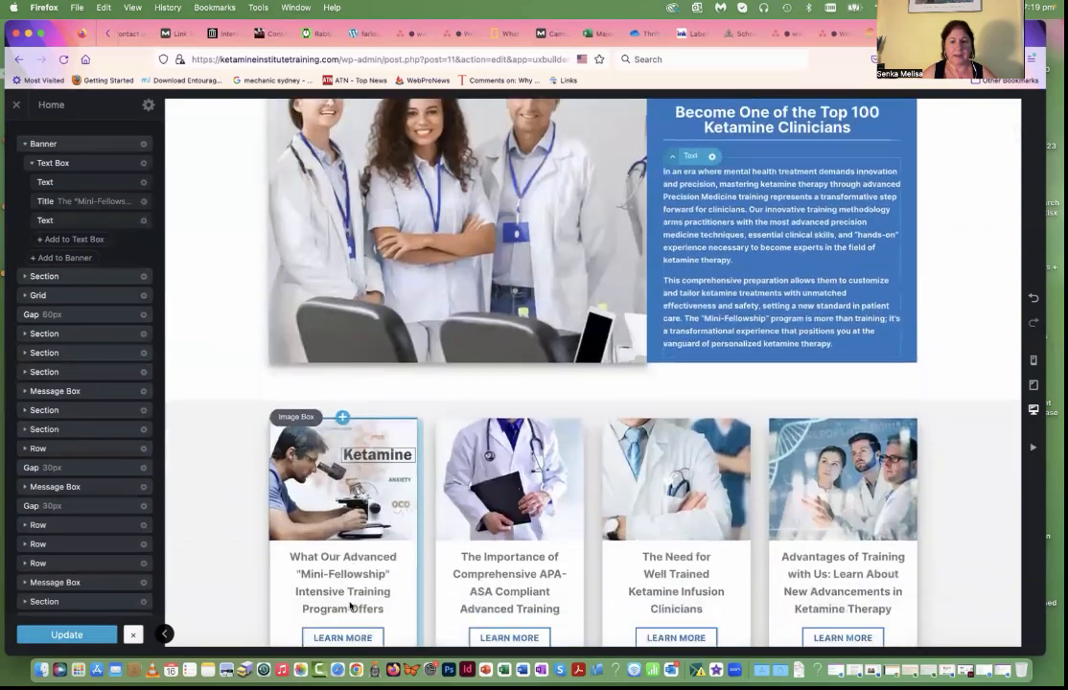
scroll(350, 605, "down", 3)
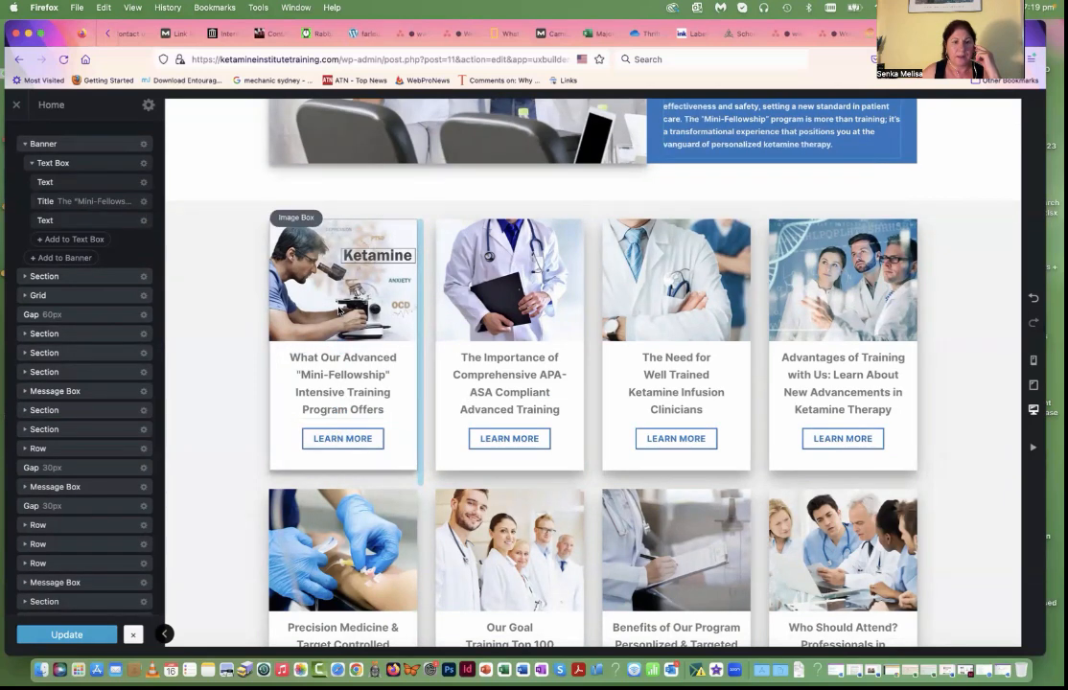
left_click(347, 437)
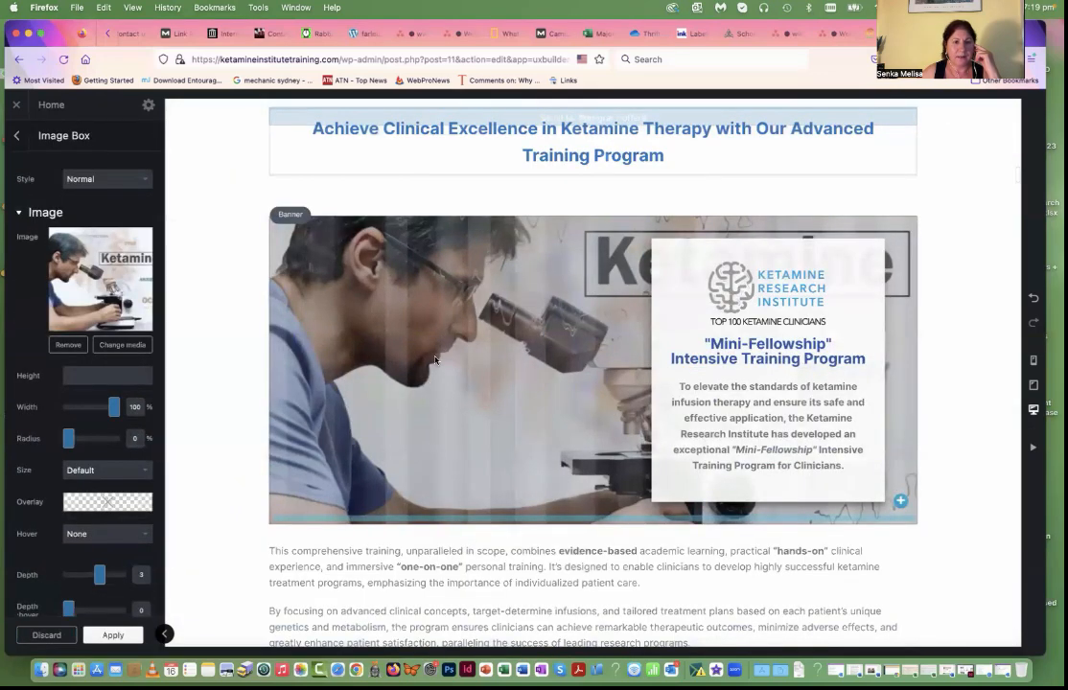
scroll(377, 164, "up", 2)
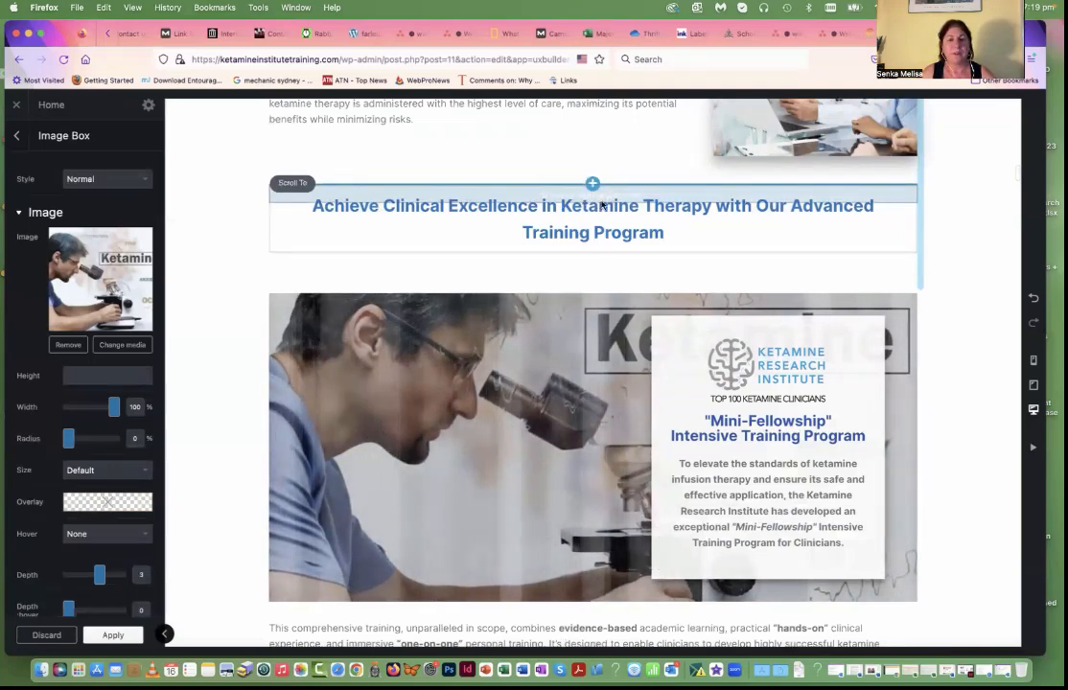
left_click(295, 184)
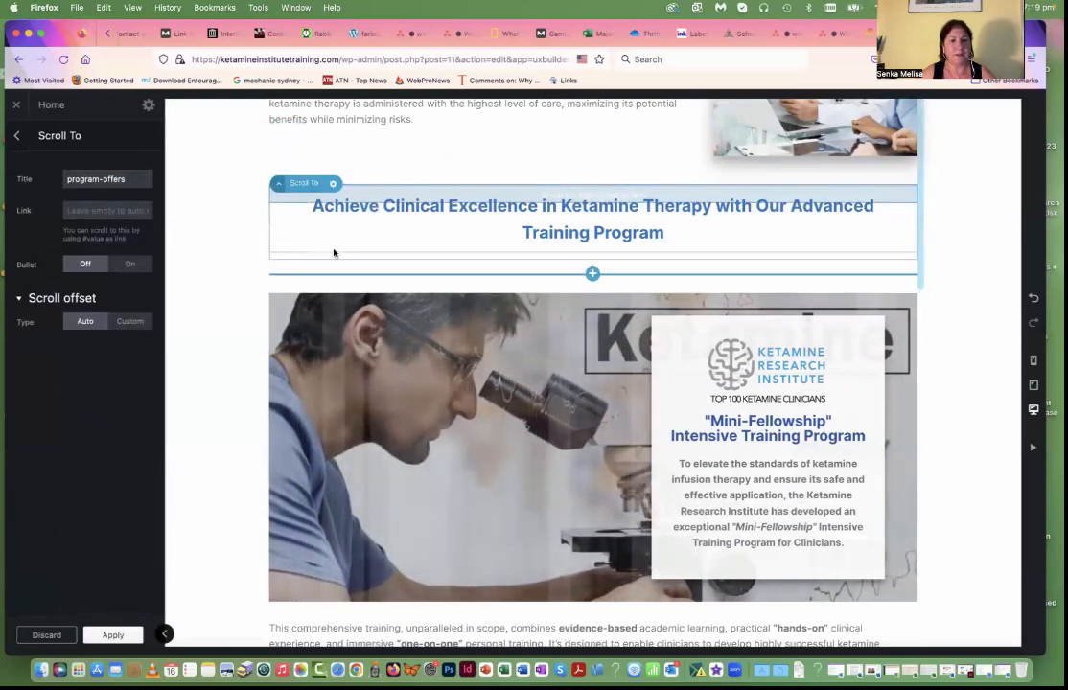
Step: Examine the links of the first card's Learn More button and image box, and follow the image link to its section
scroll(386, 250, "up", 20)
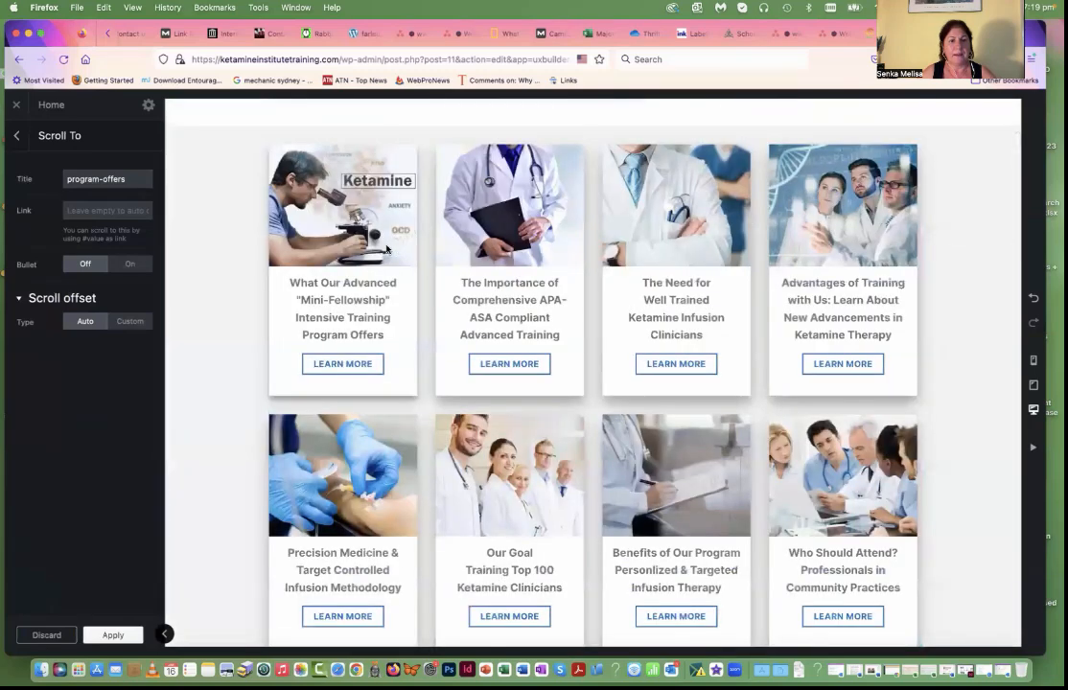
scroll(386, 249, "down", 1)
left_click(345, 360)
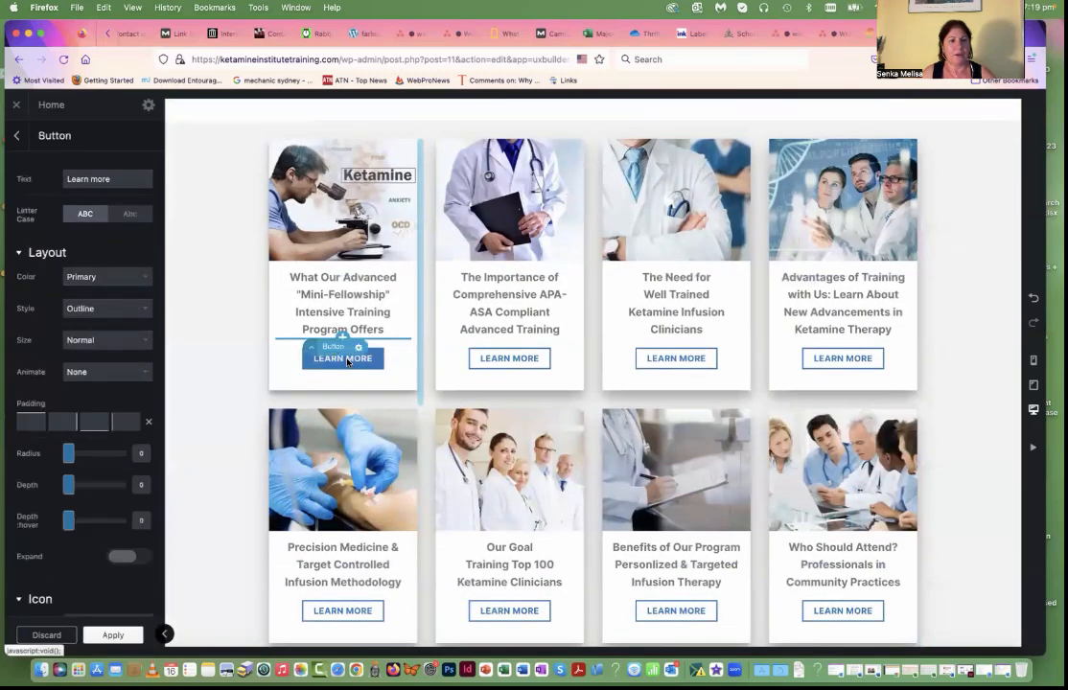
scroll(106, 383, "down", 5)
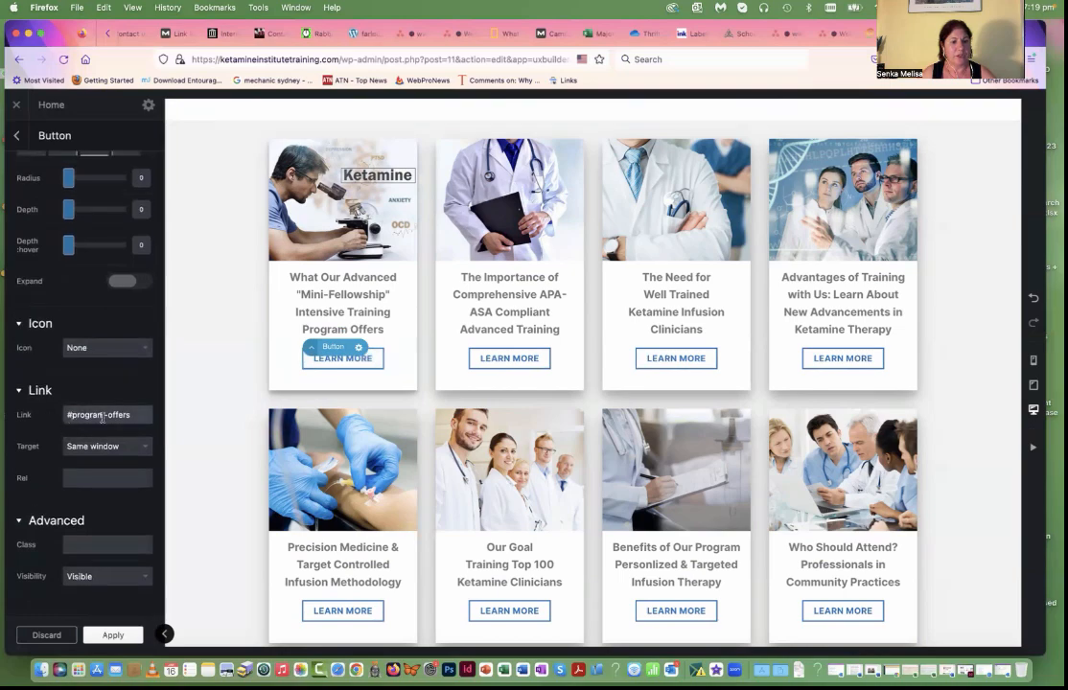
left_click(347, 213)
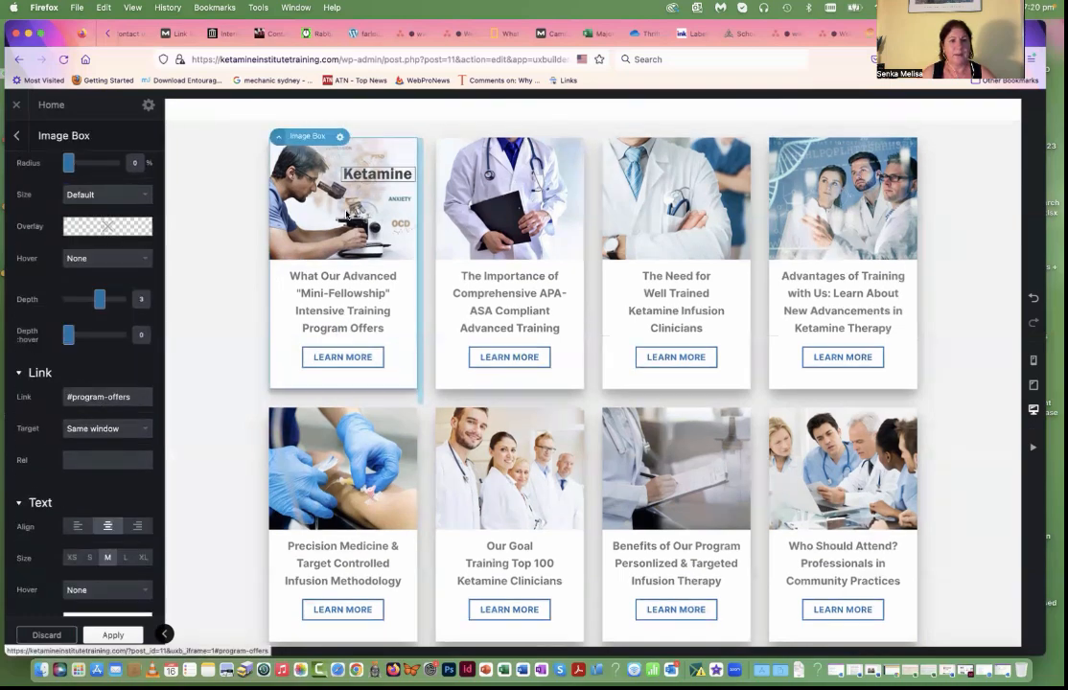
left_click(338, 217)
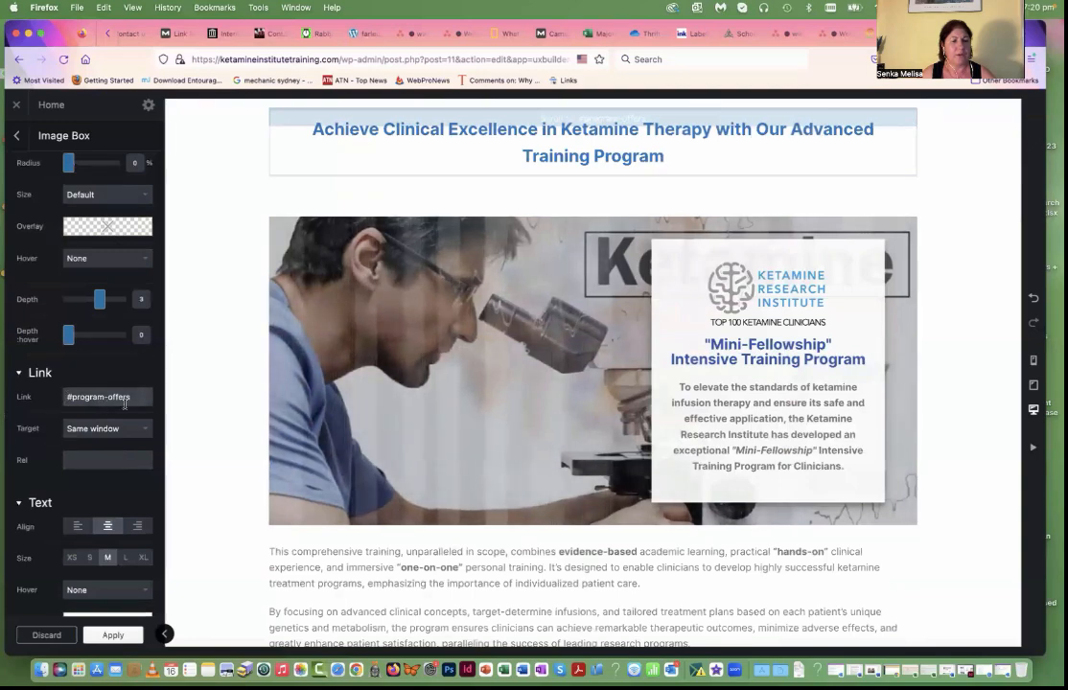
Step: Examine the Learn More link on the "Advantages of Training with Us" card and follow its image to the linked section
scroll(377, 364, "up", 4)
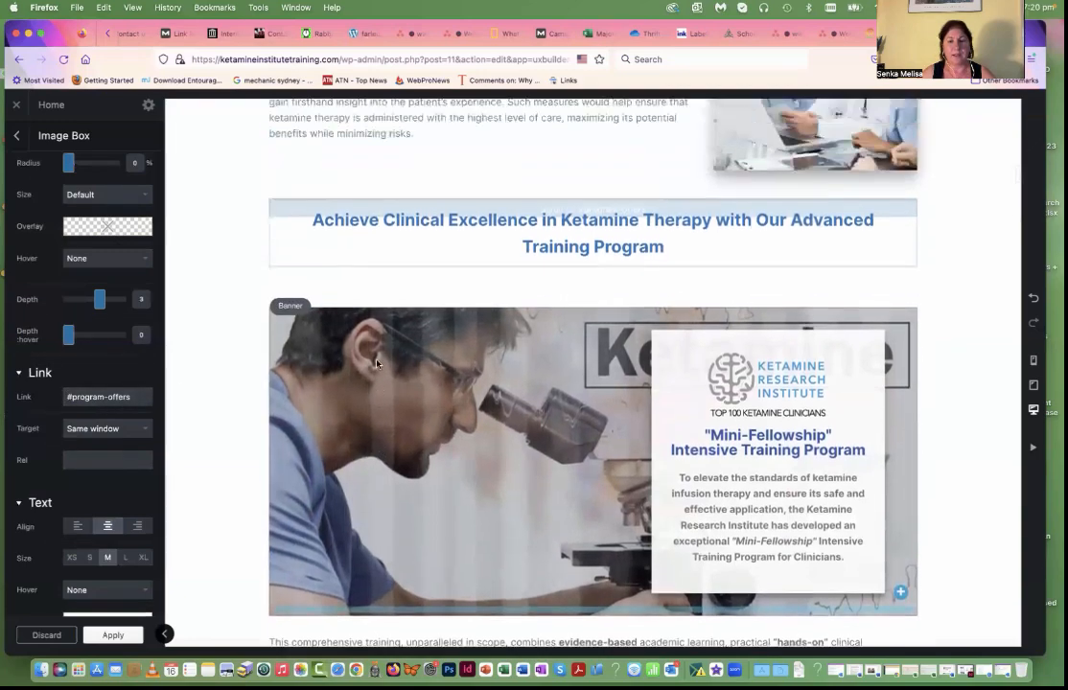
scroll(376, 364, "up", 10)
scroll(377, 364, "up", 10)
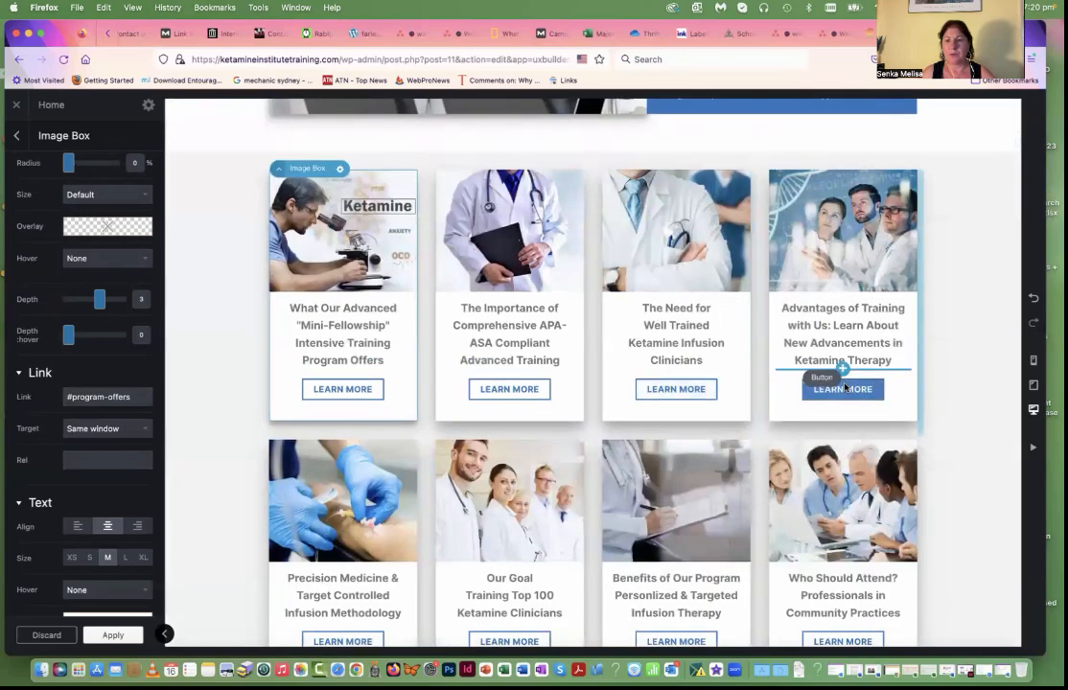
left_click(840, 389)
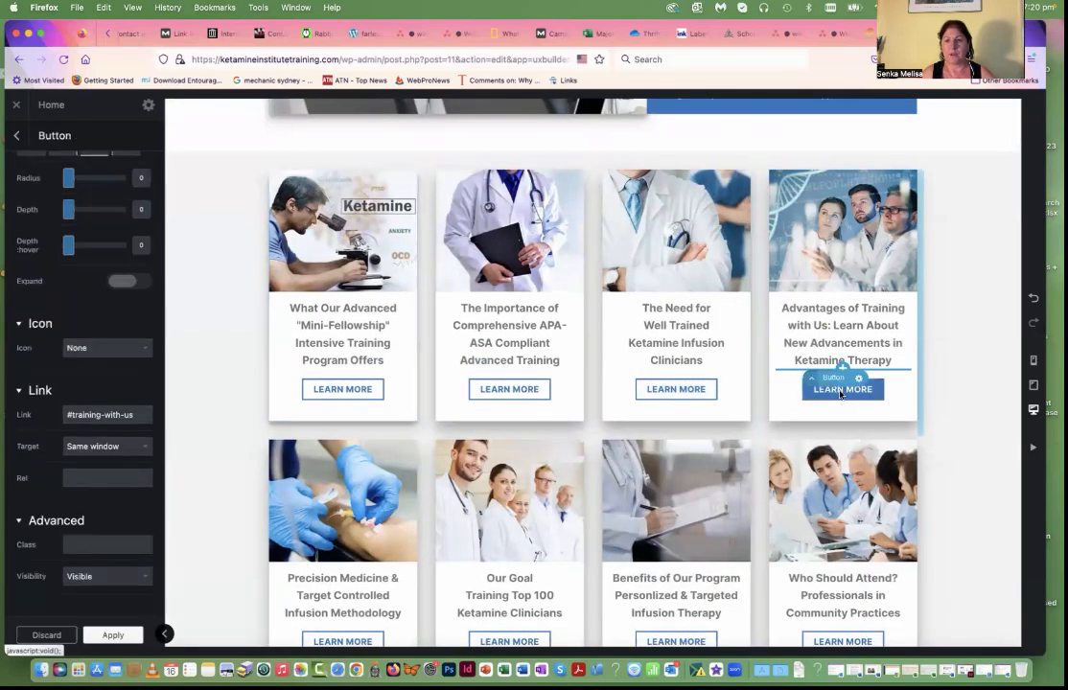
left_click(825, 273)
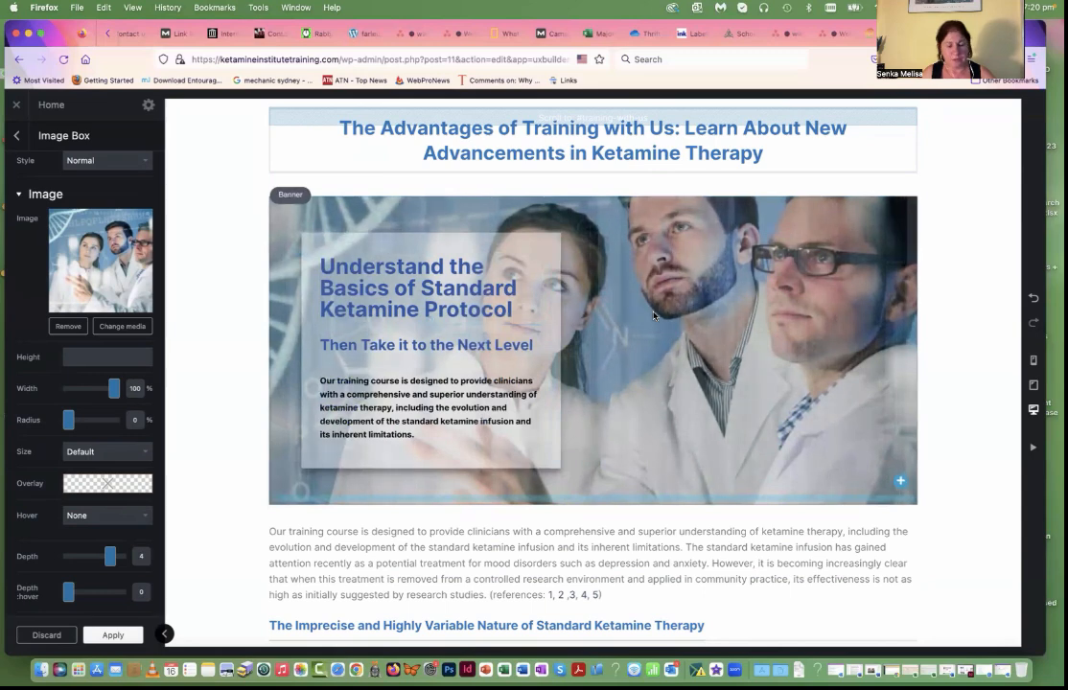
Step: Format the banner text "Understand the Basics of Standard Ketamine Protocol" as bold Heading 3 and set its font size to 1 rem
left_click(421, 398)
left_click(354, 281)
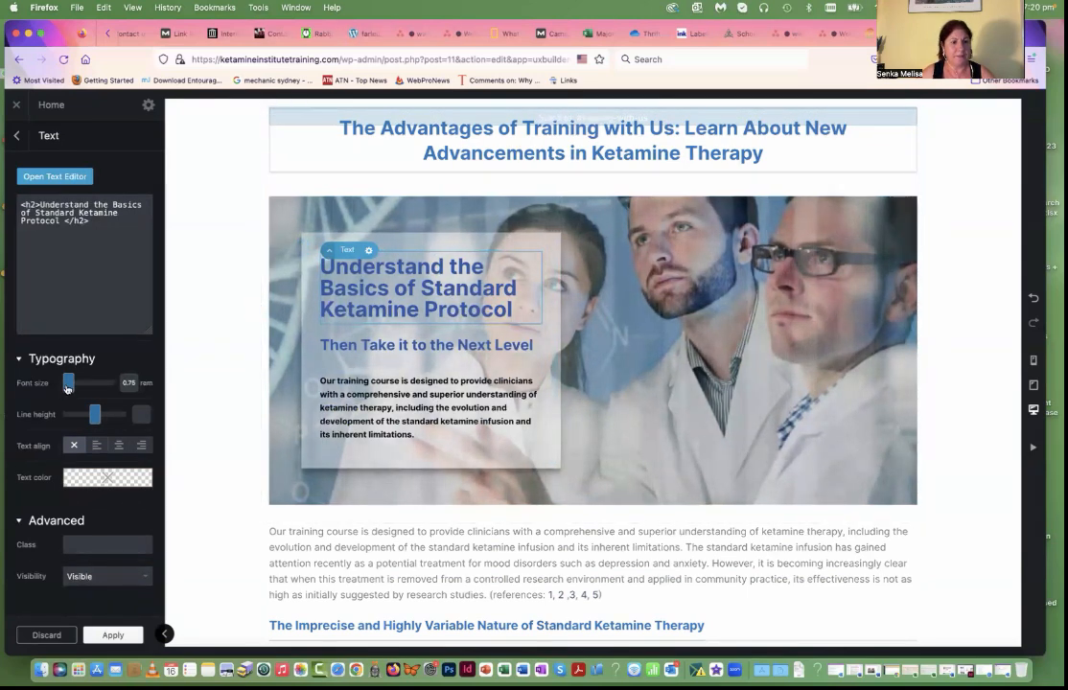
left_click_drag(68, 388, 67, 388)
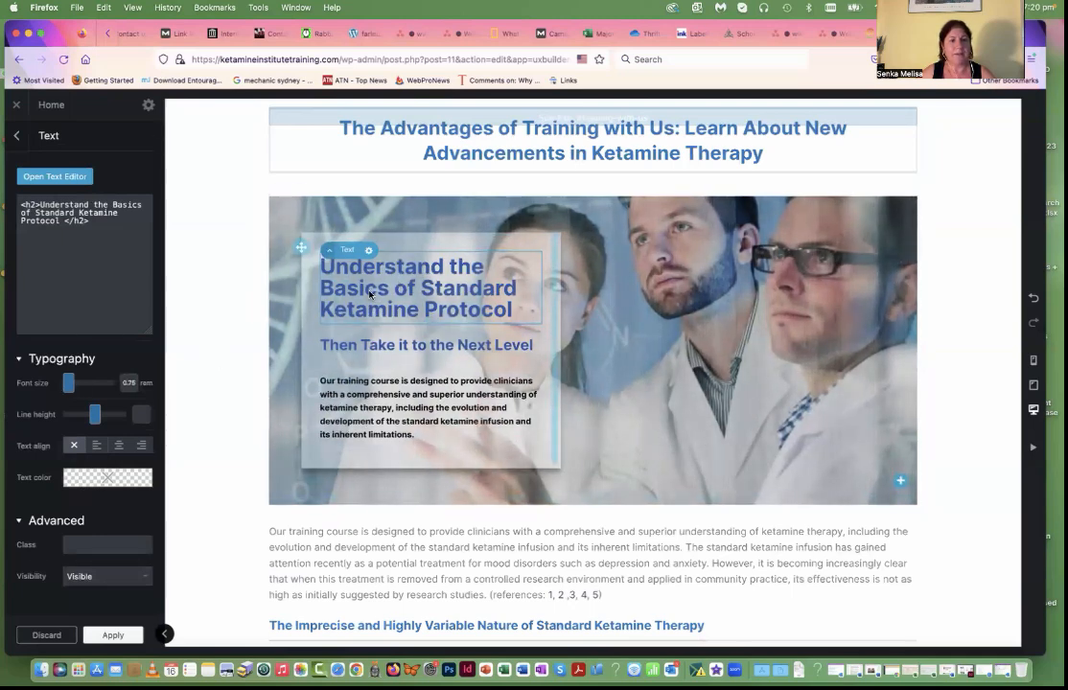
left_click(64, 179)
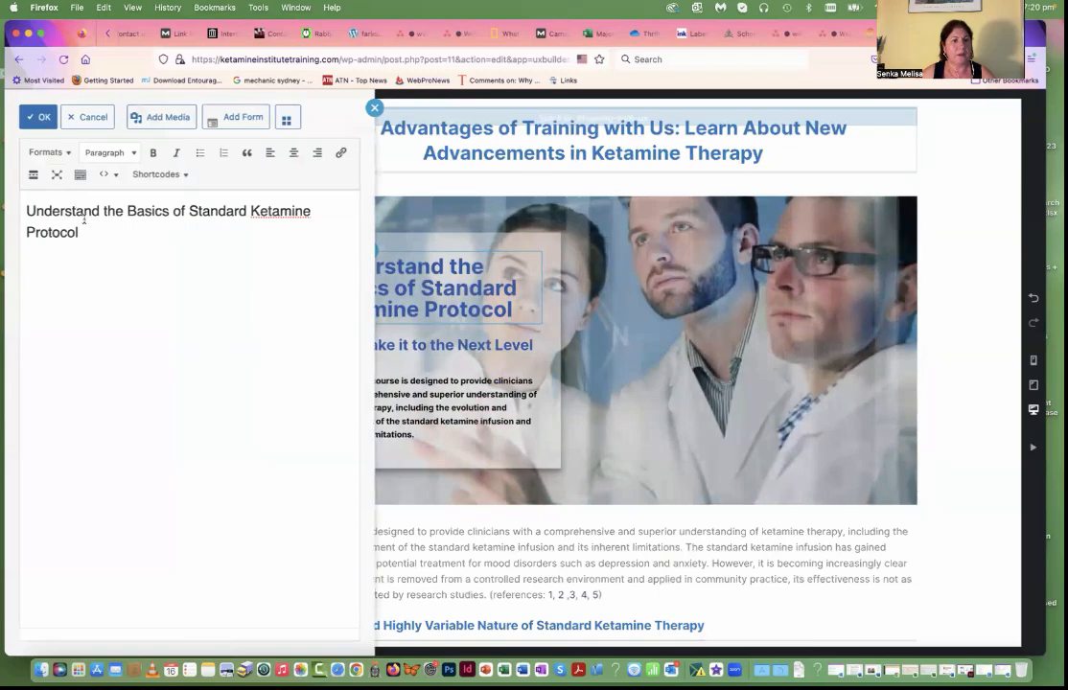
left_click_drag(91, 232, 33, 178)
left_click(132, 158)
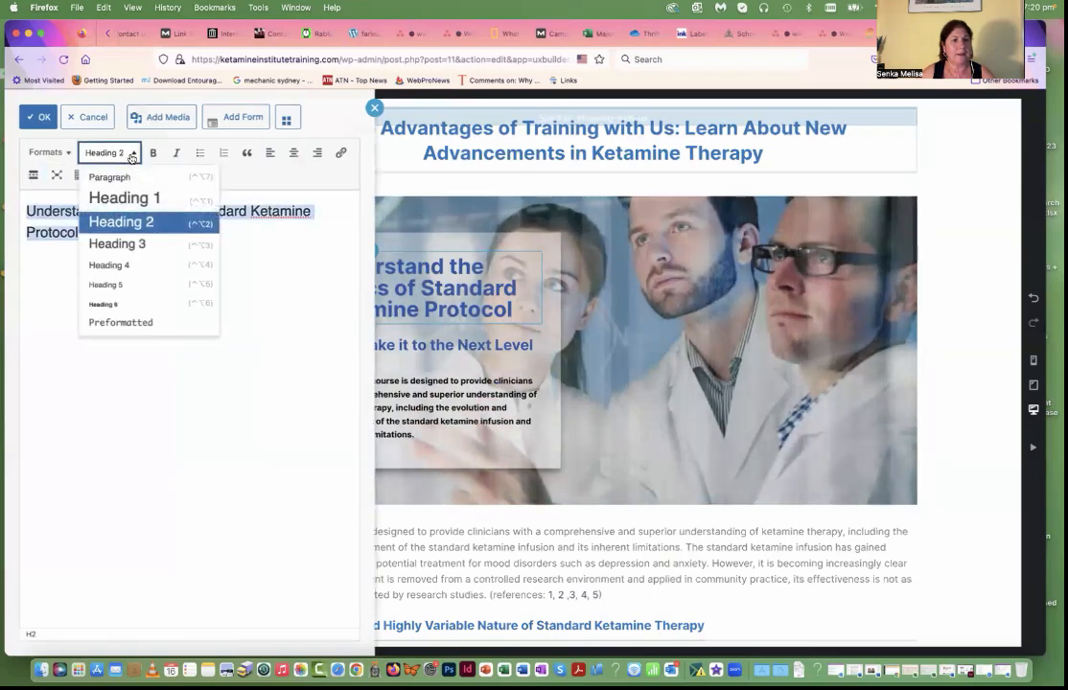
left_click(122, 244)
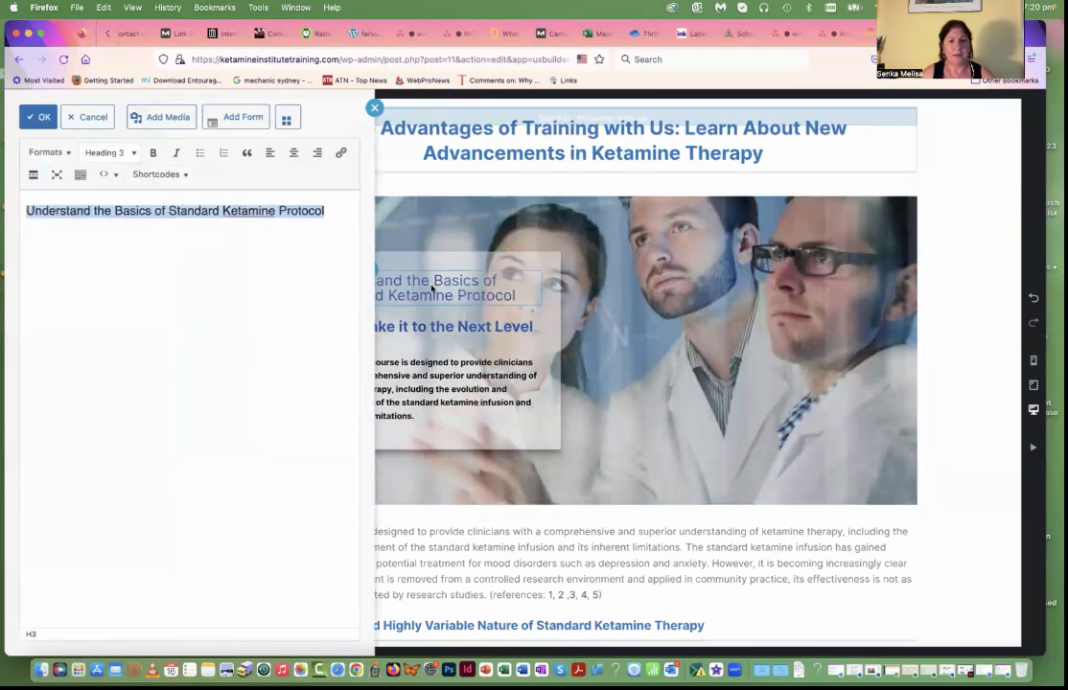
left_click(153, 160)
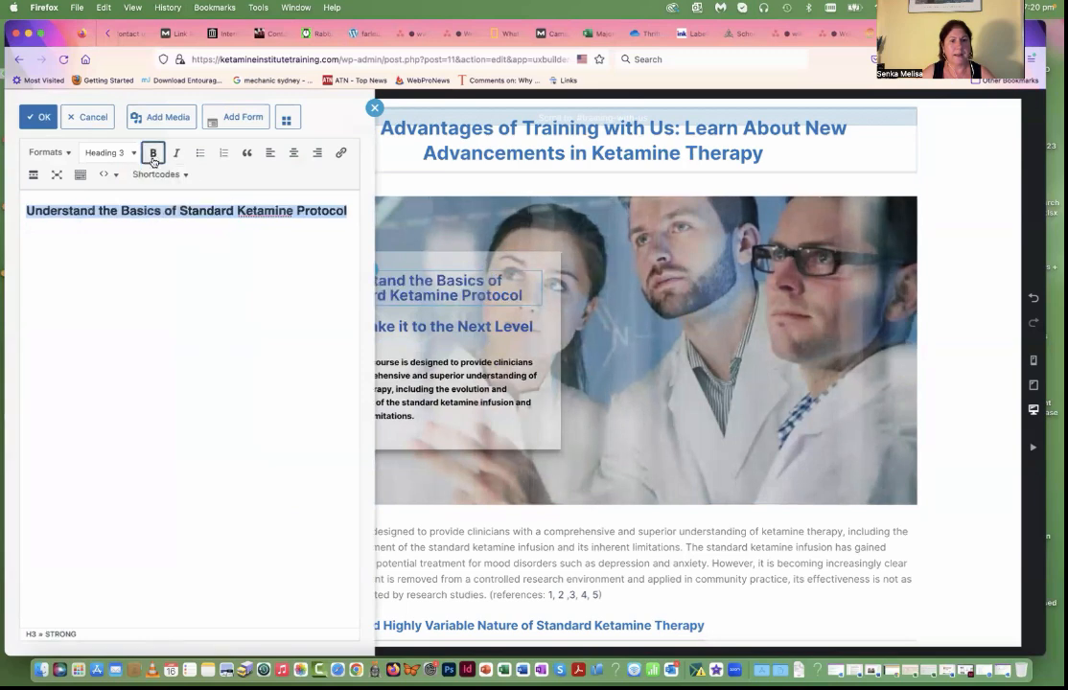
left_click(43, 120)
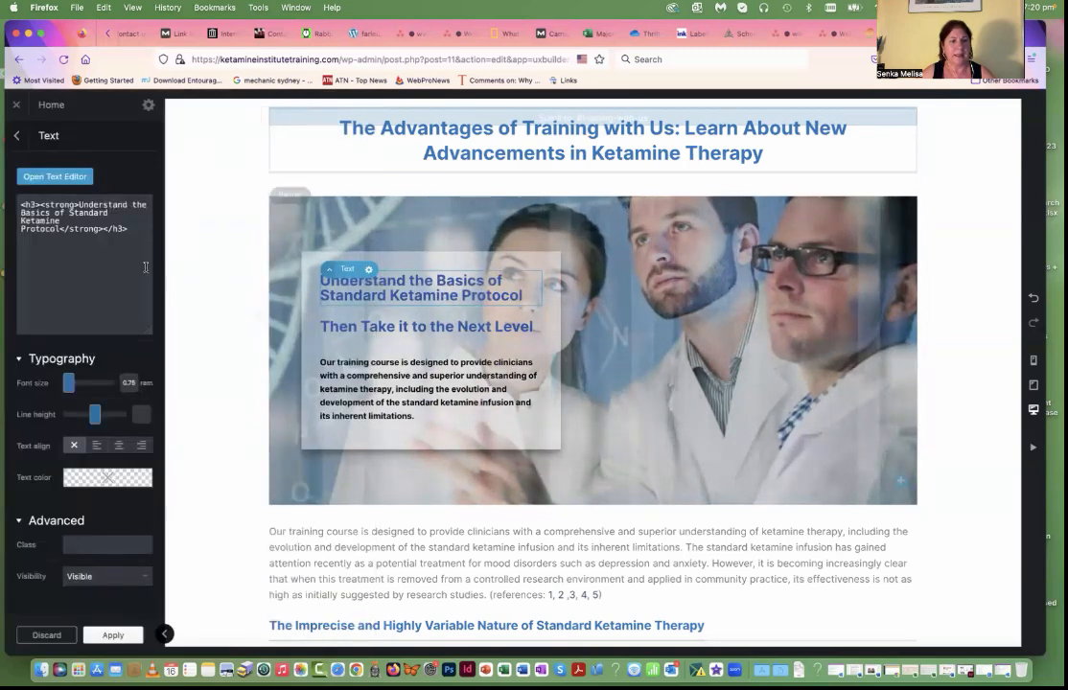
left_click_drag(70, 385, 71, 385)
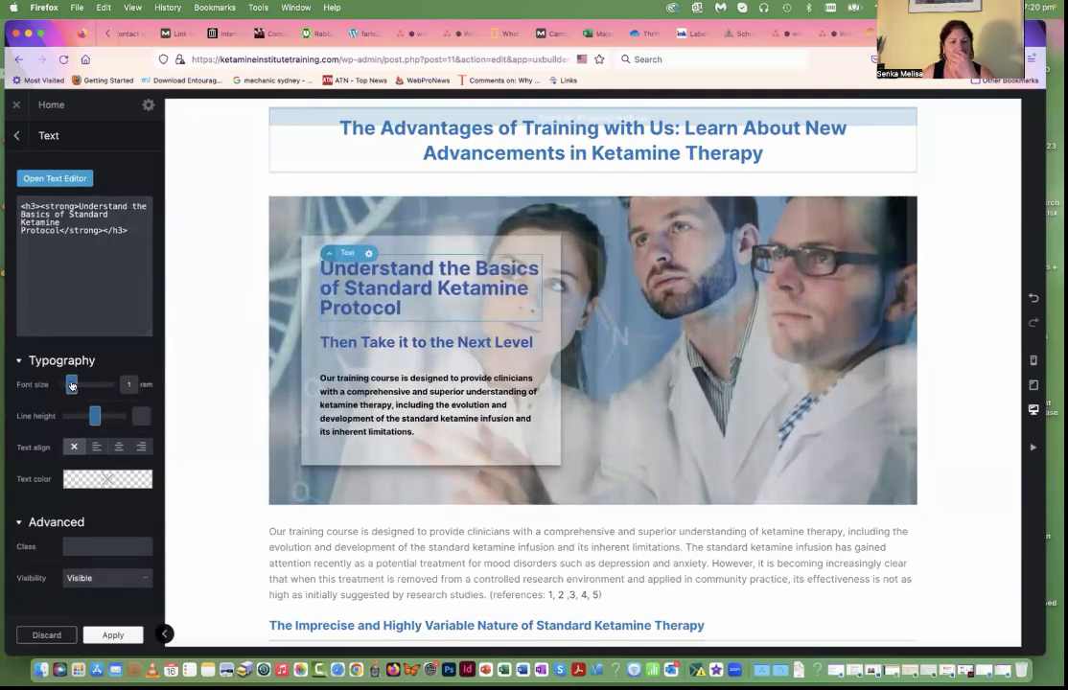
Step: Set the font size of the banner paragraph "Our training course is designed…" to 1.1 rem and remove its bold formatting
left_click(343, 351)
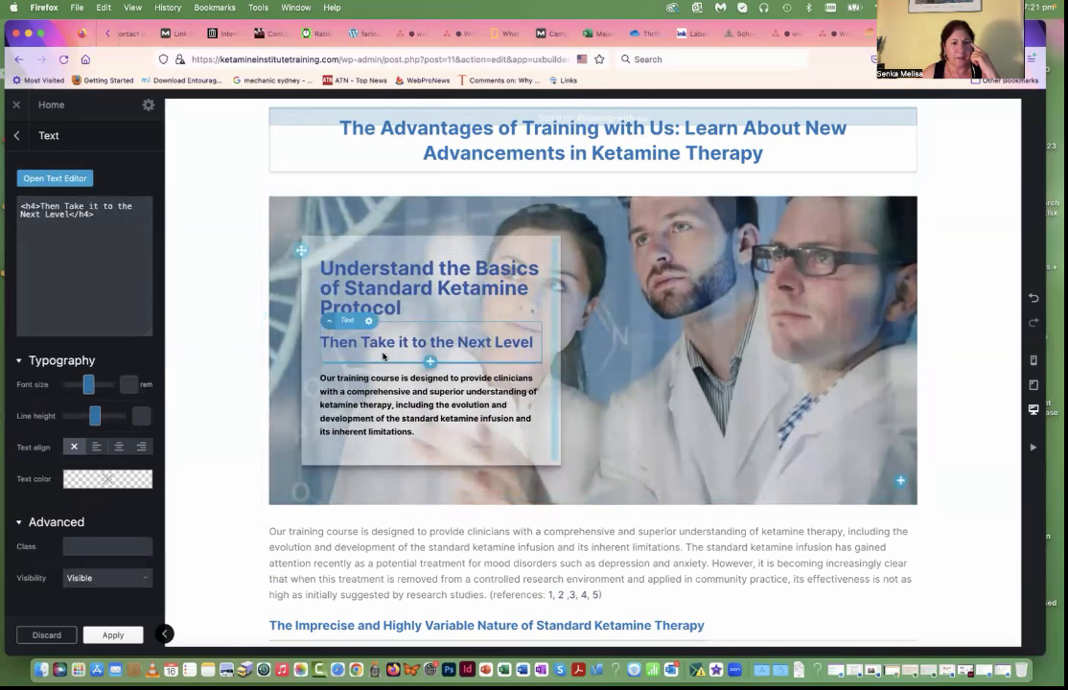
mouse_move(105, 482)
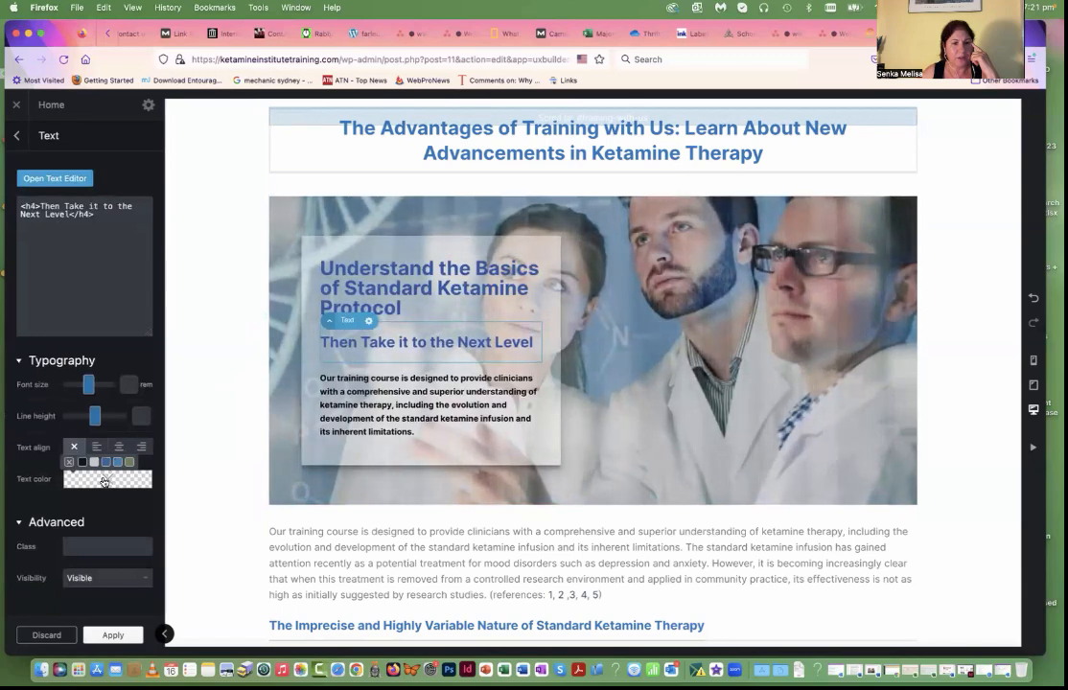
left_click(372, 395)
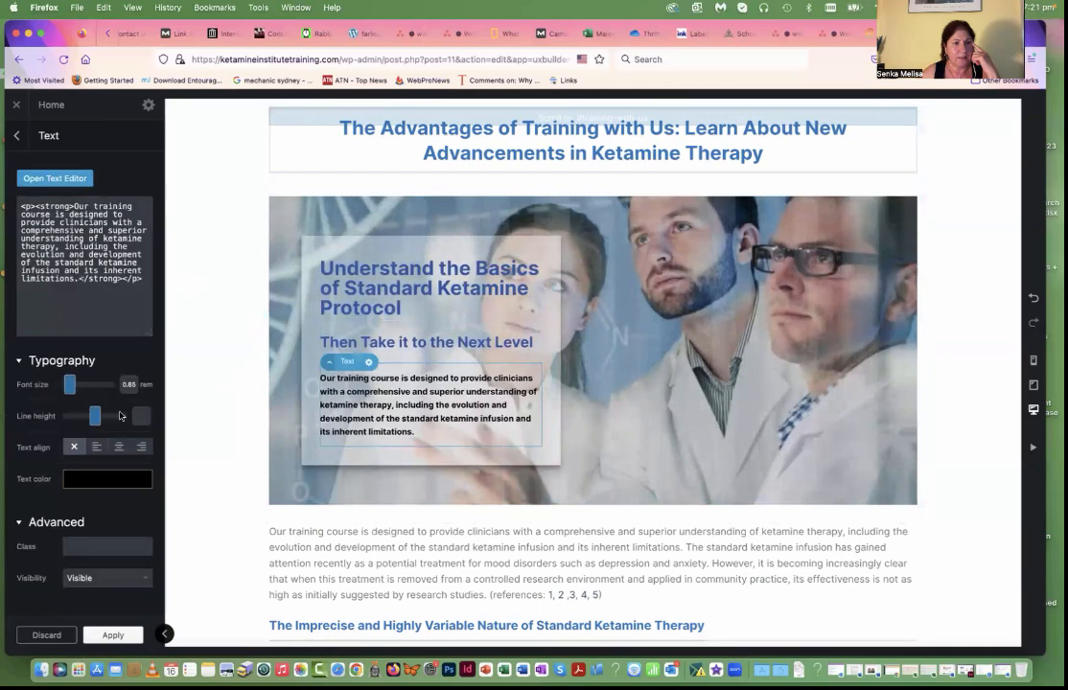
left_click_drag(74, 387, 71, 387)
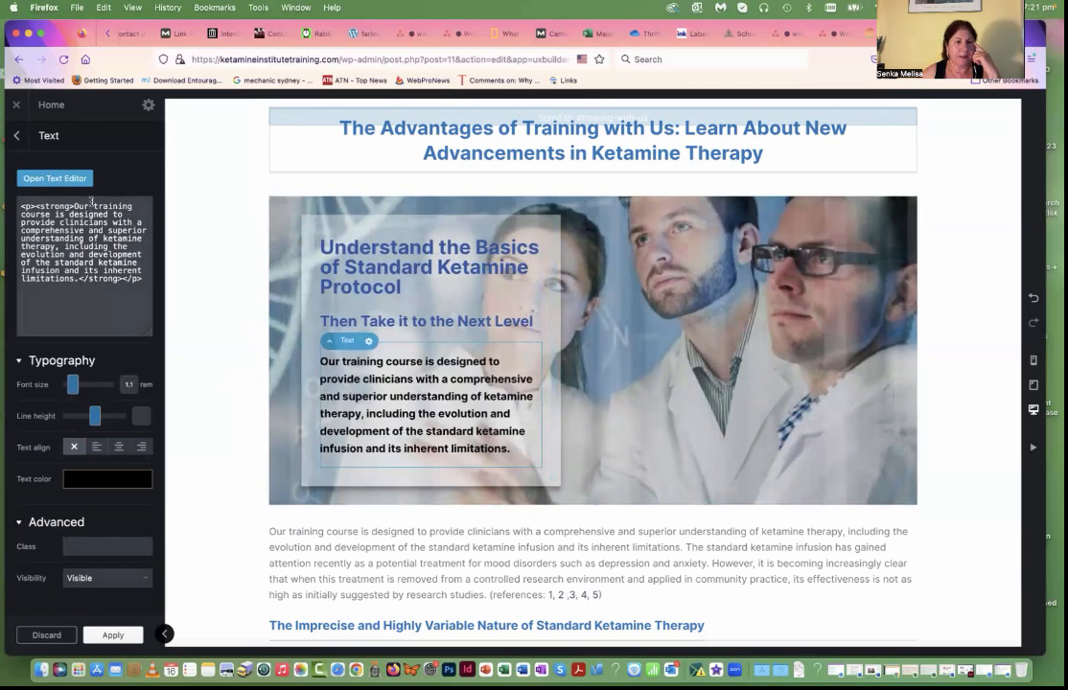
left_click(70, 180)
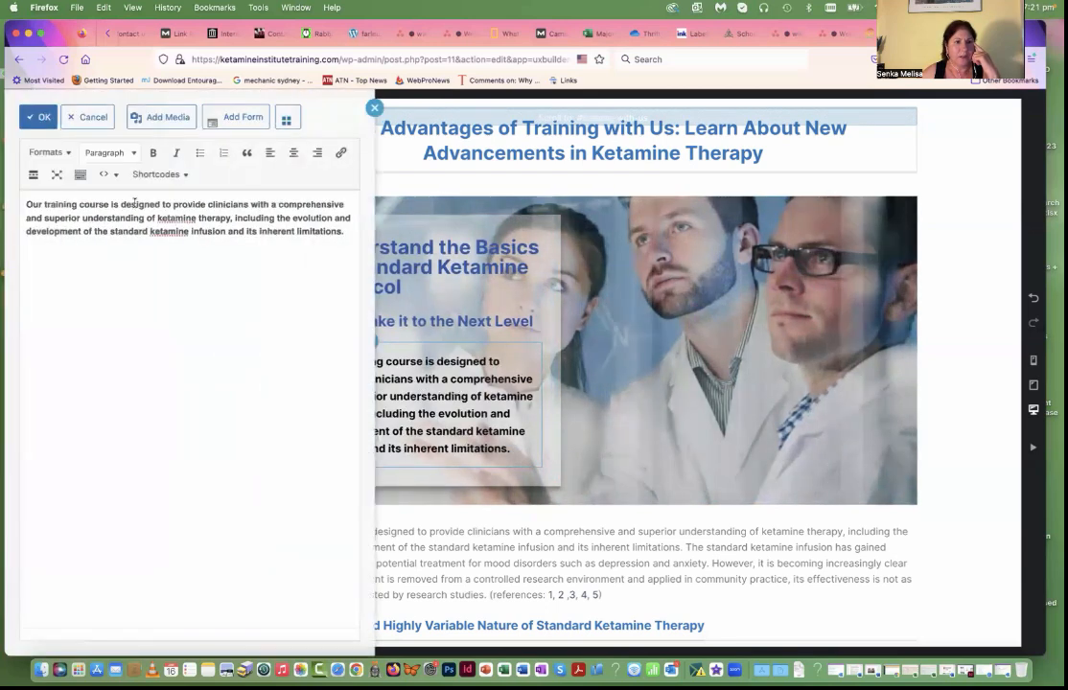
left_click_drag(347, 236, 26, 203)
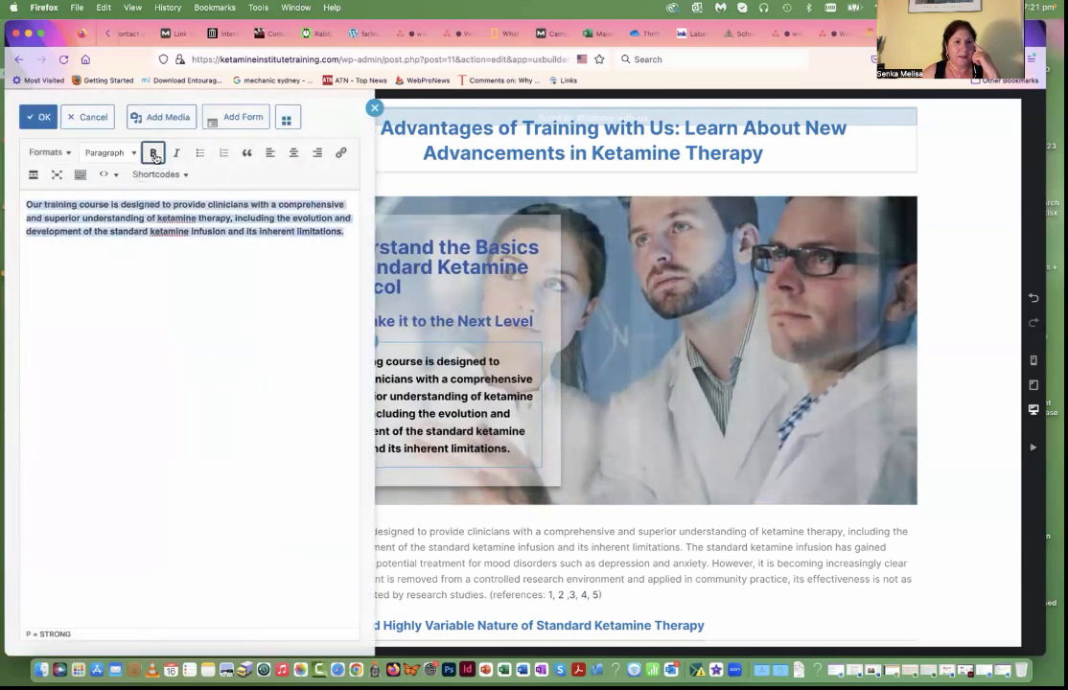
left_click(152, 153)
left_click(38, 117)
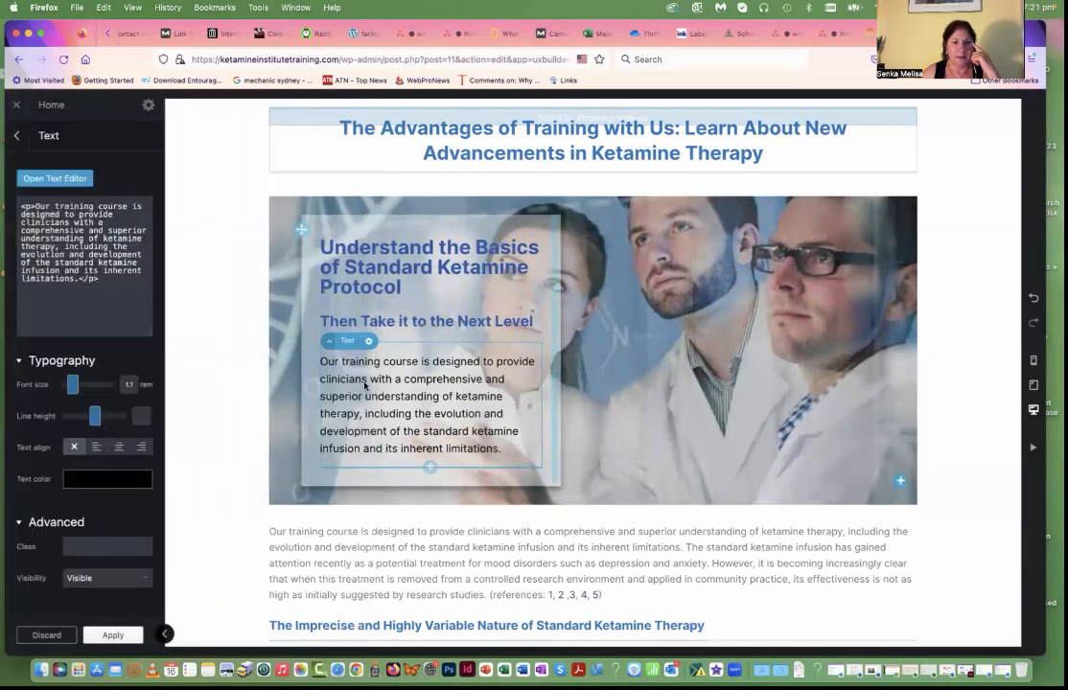
Step: Set the background colour of the "Understand the Basics" banner text box to white with 0.488 opacity
left_click(305, 287)
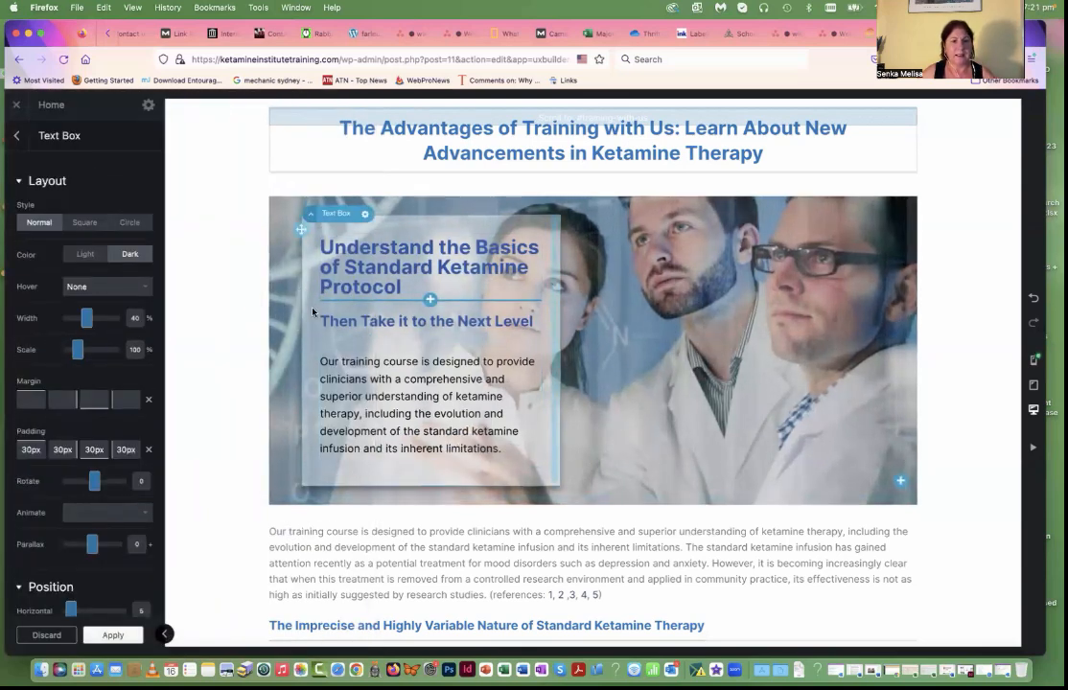
scroll(313, 311, "down", 1)
scroll(86, 321, "down", 10)
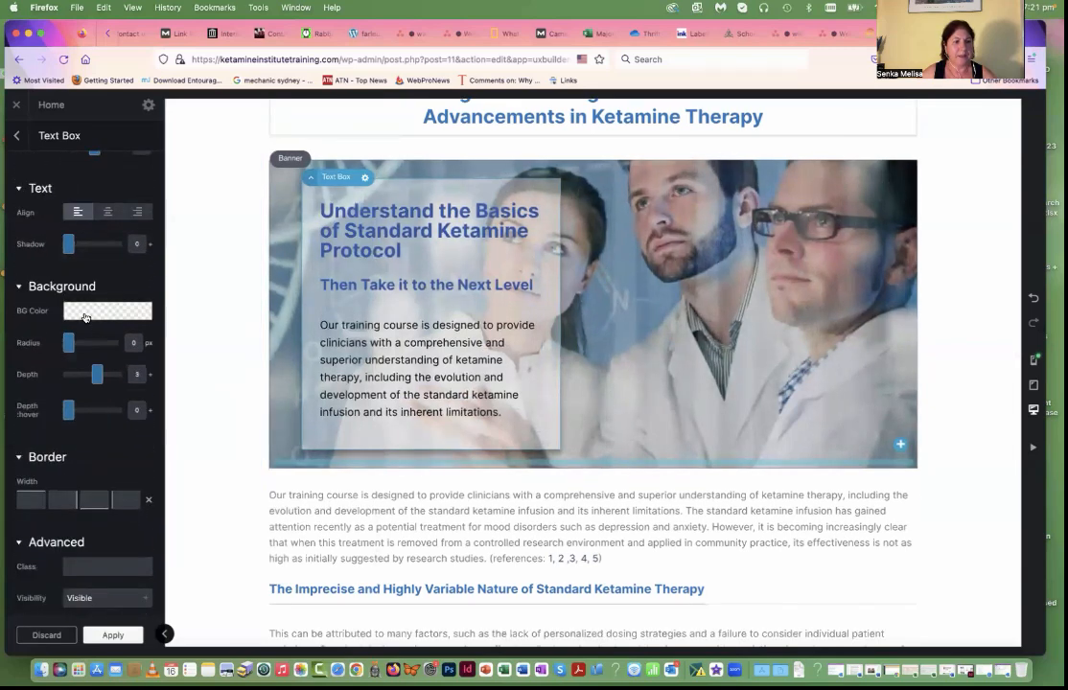
left_click(87, 315)
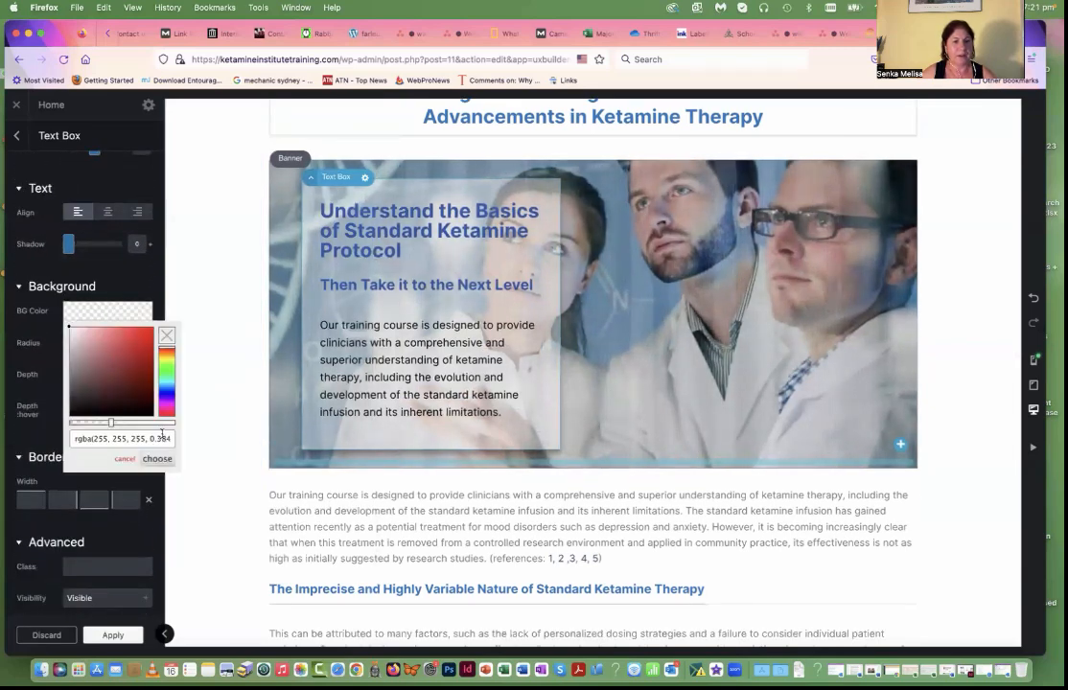
left_click_drag(112, 427, 127, 426)
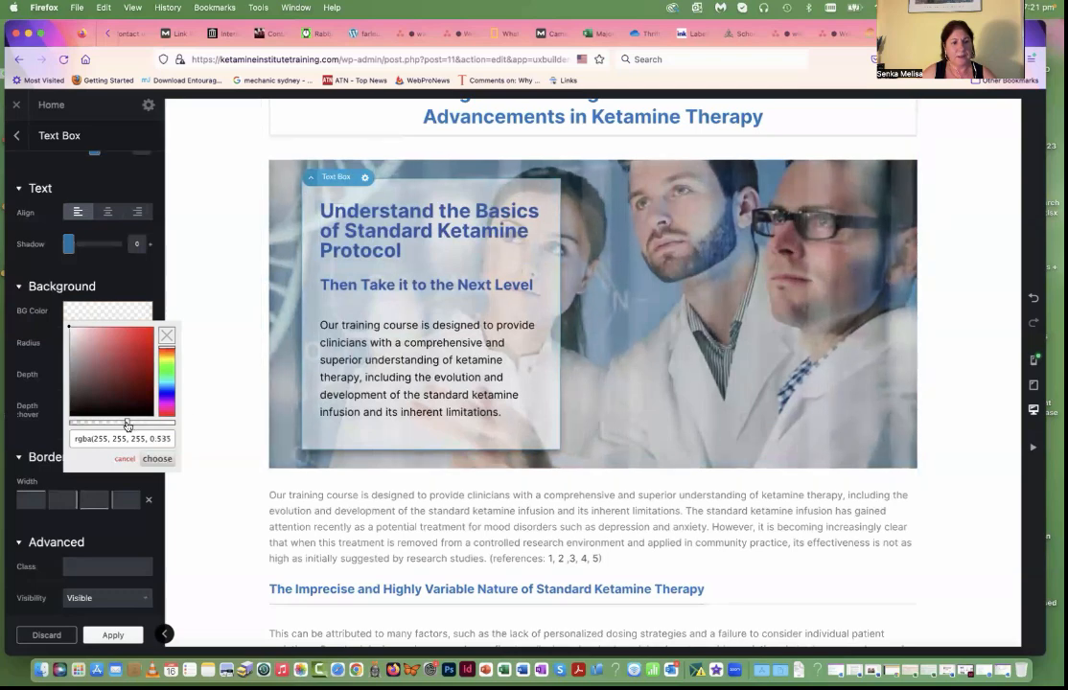
mouse_move(126, 424)
left_mouse_down()
mouse_move(153, 423)
mouse_move(131, 426)
left_mouse_up()
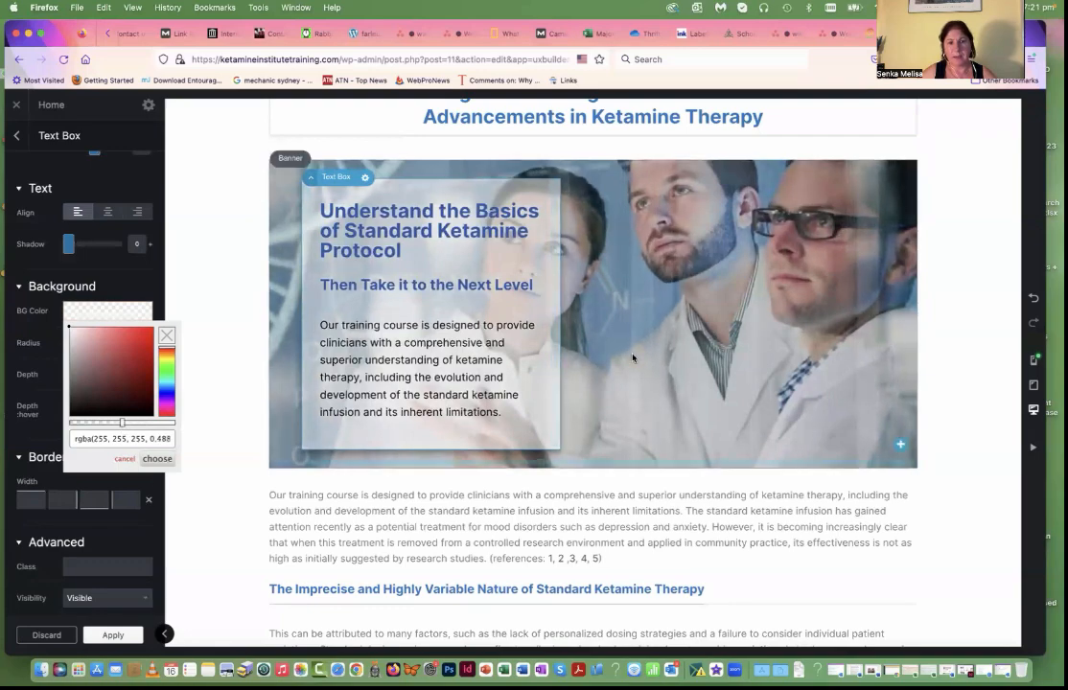
left_click(159, 458)
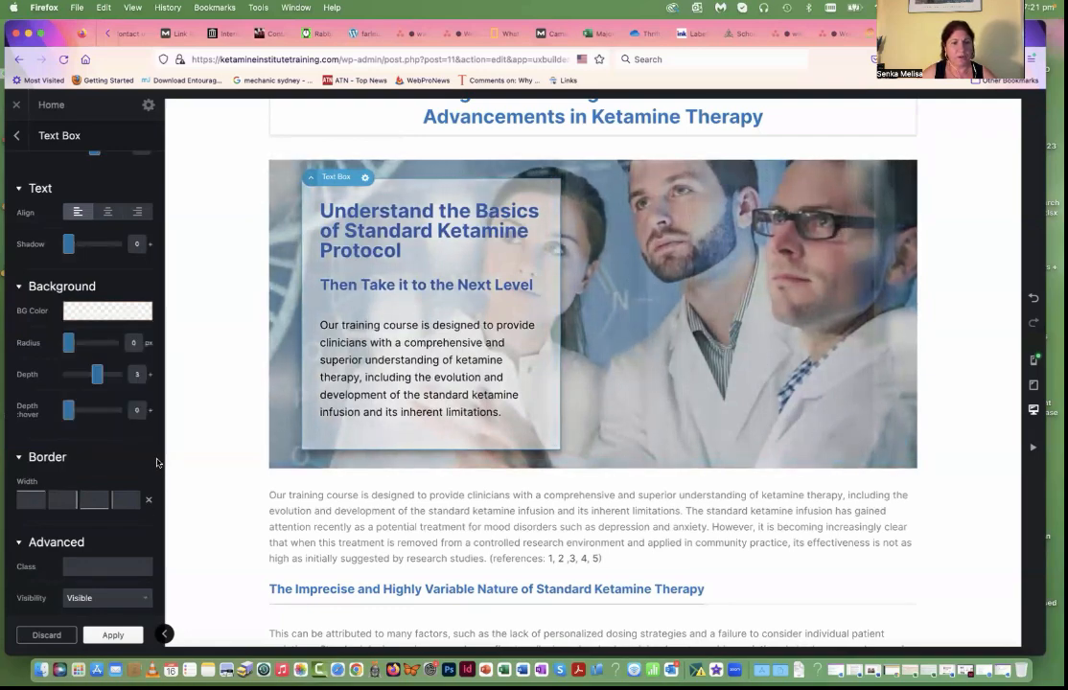
Step: Examine the settings of the "Redefining" Ketamine Infusion Therapy image and of the title above it
scroll(484, 390, "down", 5)
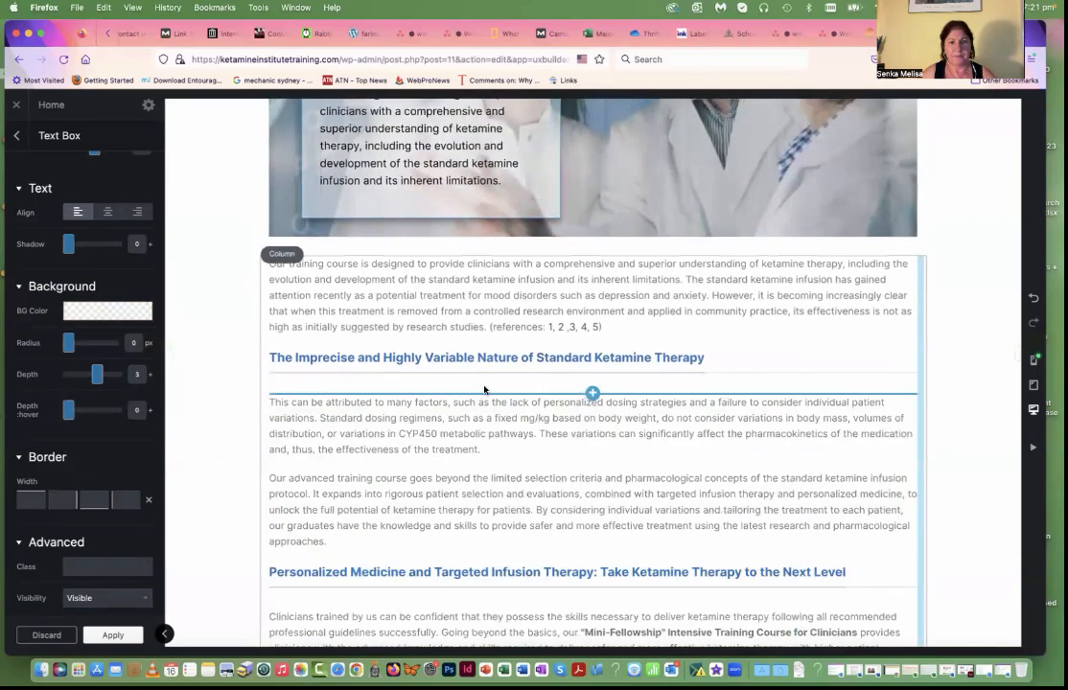
scroll(484, 390, "down", 7)
scroll(484, 387, "down", 5)
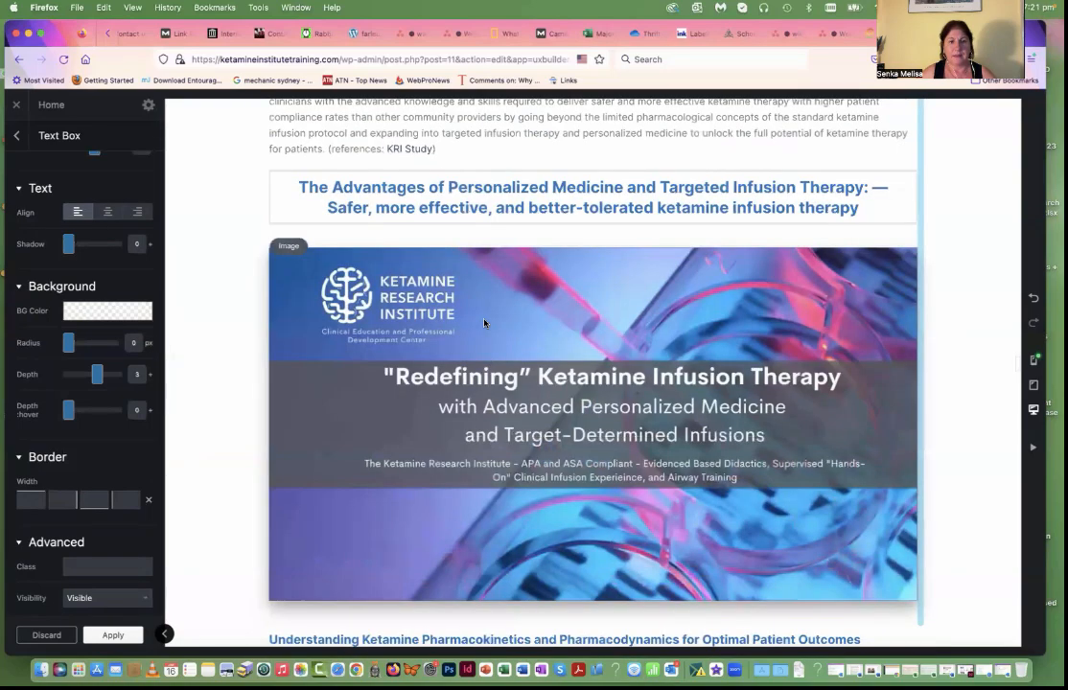
left_click(484, 323)
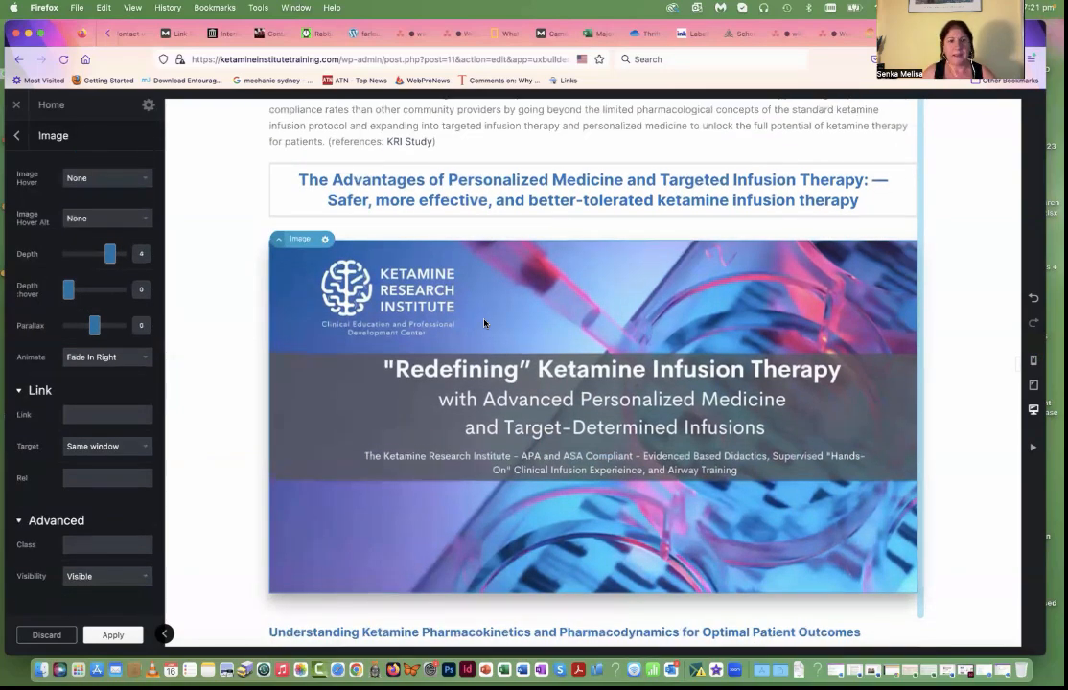
left_click(539, 191)
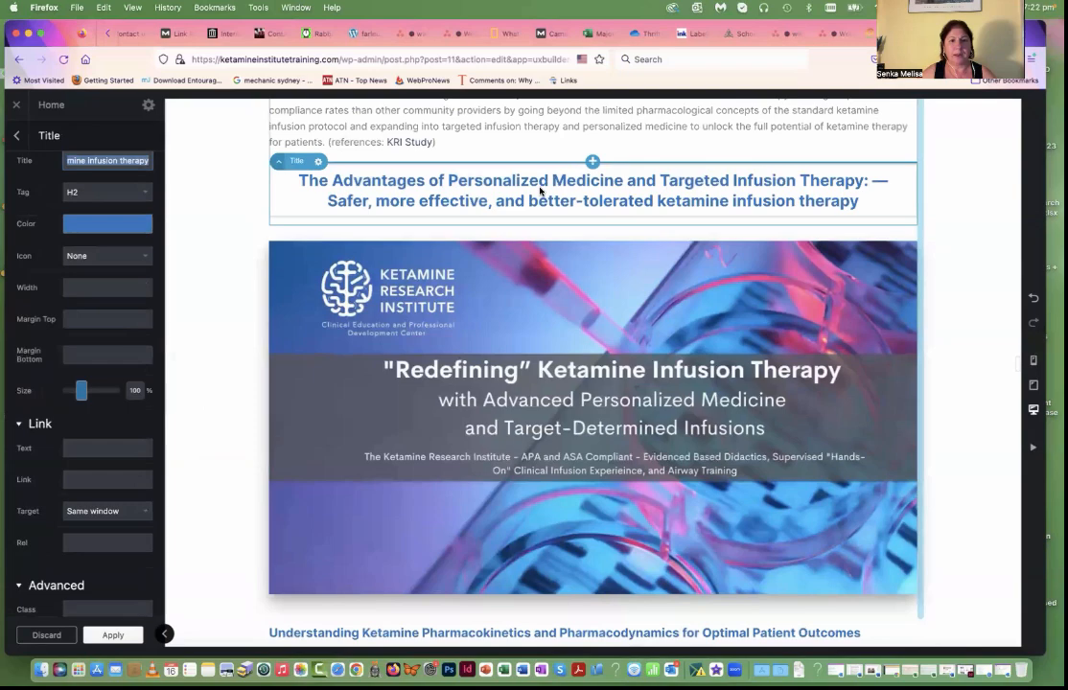
Step: Review the sections down to the course application download banner and examine the link settings of its CLICK HERE button
scroll(505, 345, "down", 10)
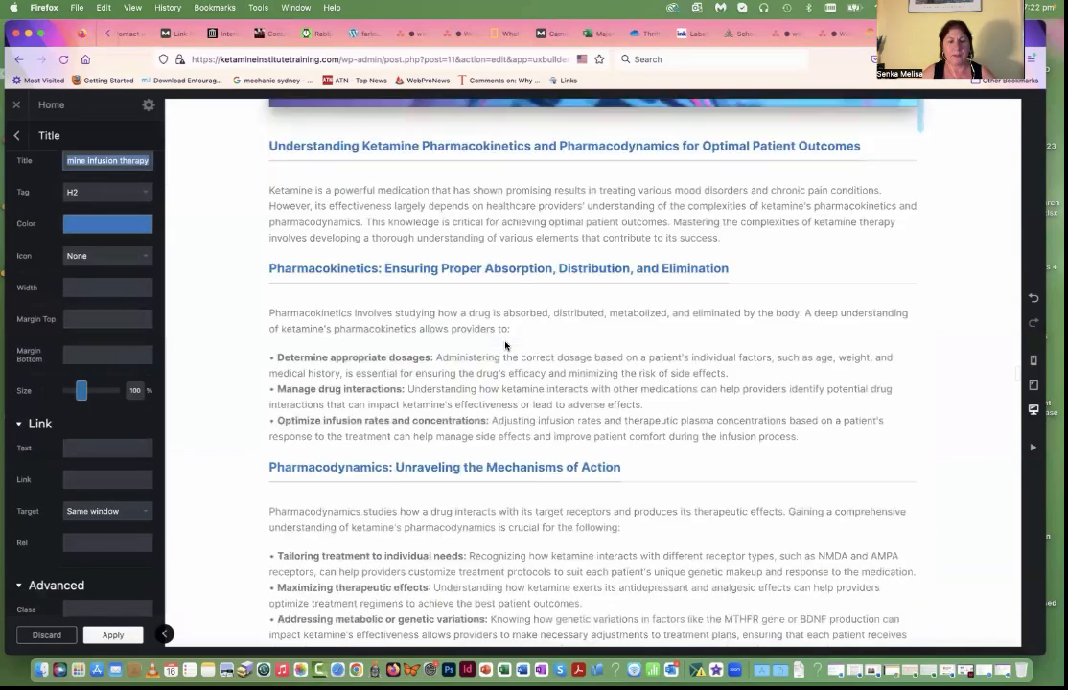
scroll(505, 345, "down", 20)
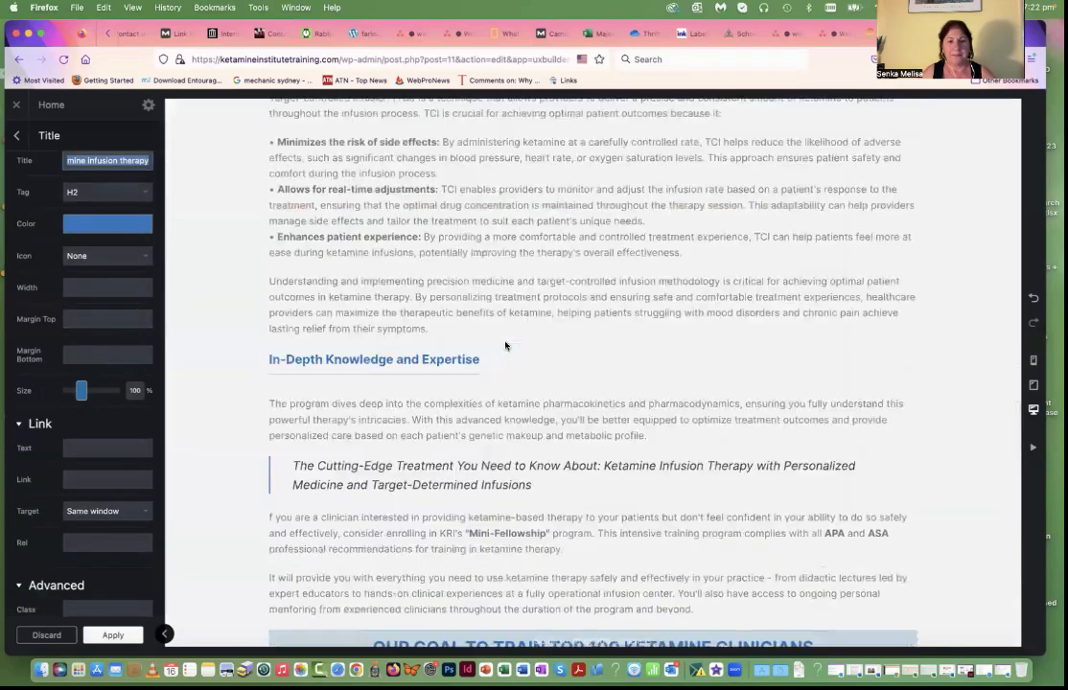
scroll(505, 345, "down", 4)
scroll(506, 349, "down", 10)
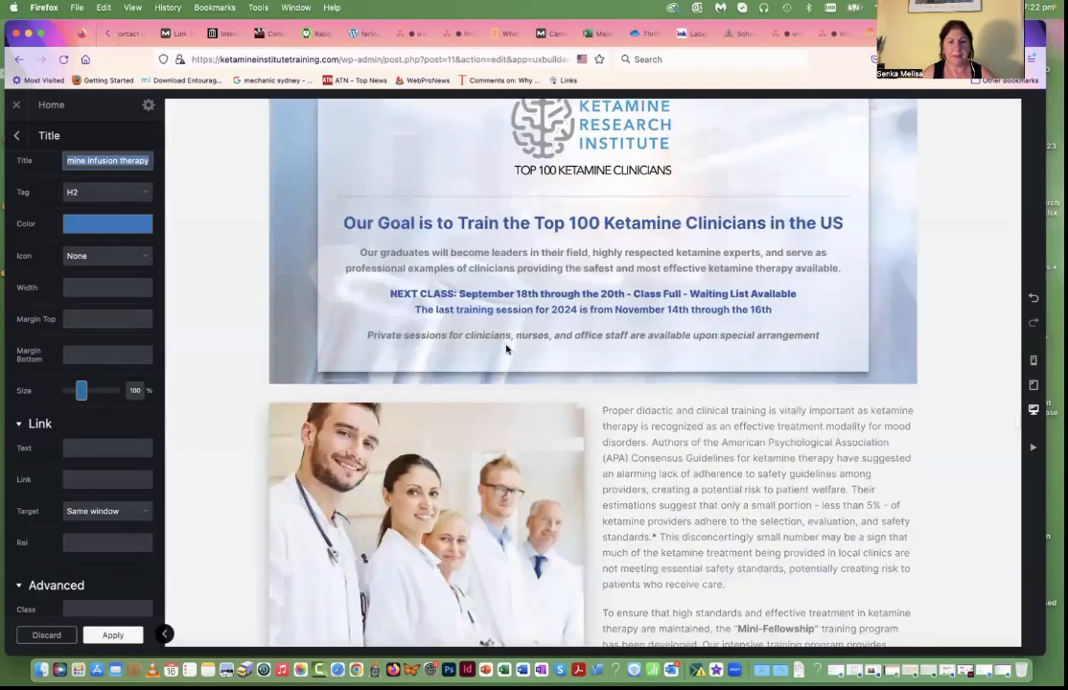
scroll(506, 349, "down", 7)
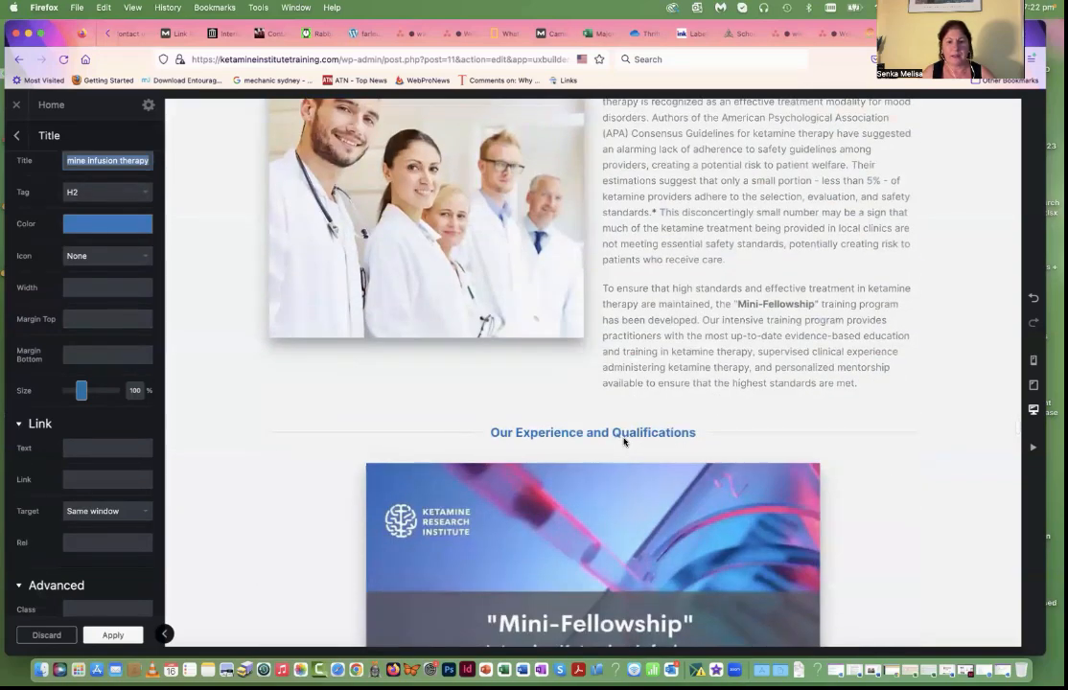
scroll(624, 442, "down", 20)
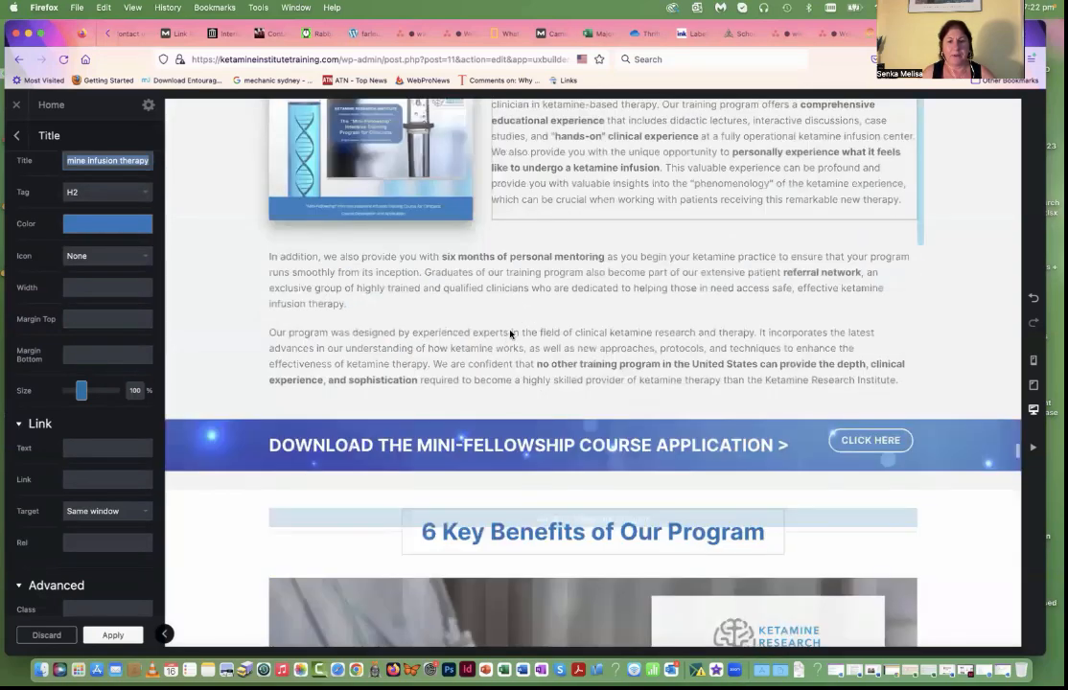
scroll(510, 334, "down", 1)
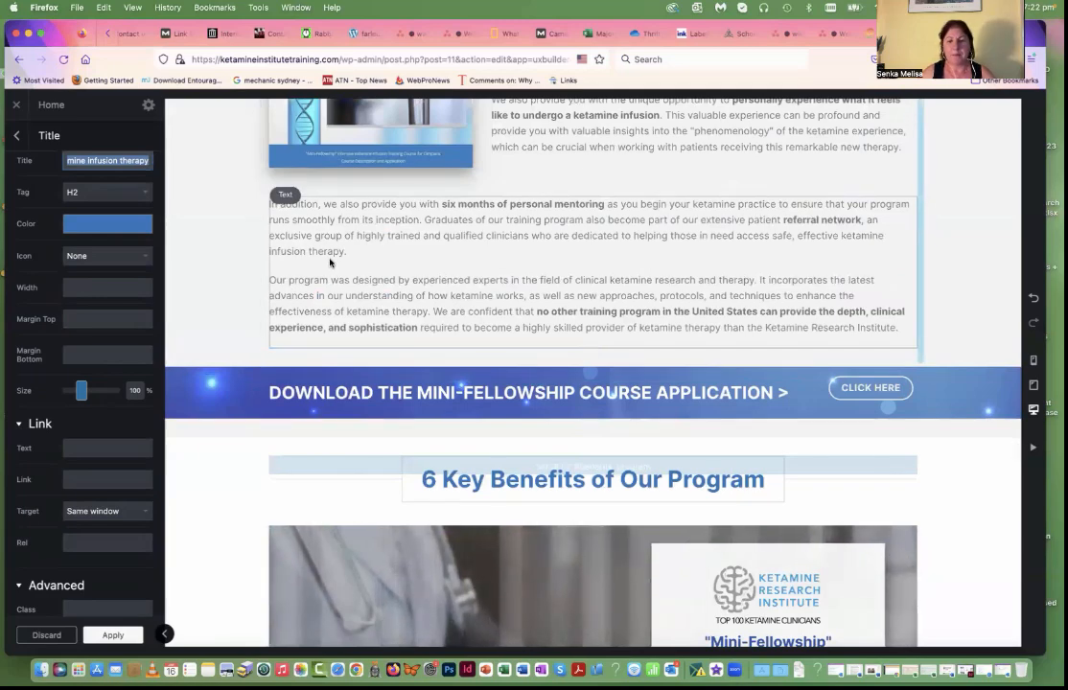
scroll(579, 240, "down", 3)
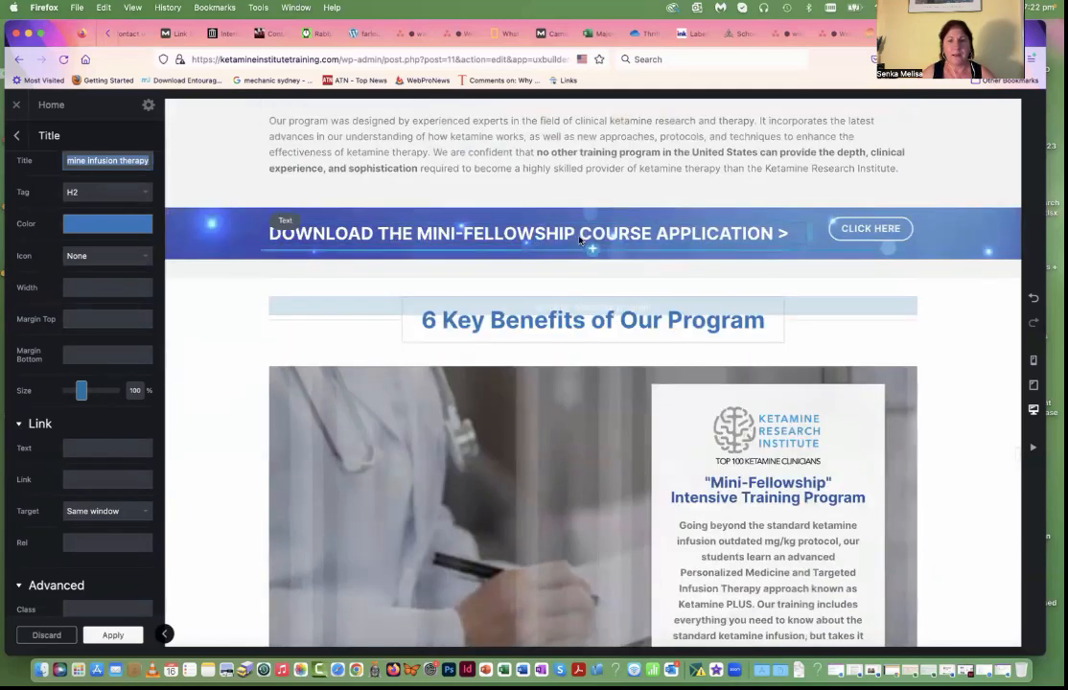
left_click(870, 232)
scroll(84, 367, "down", 1)
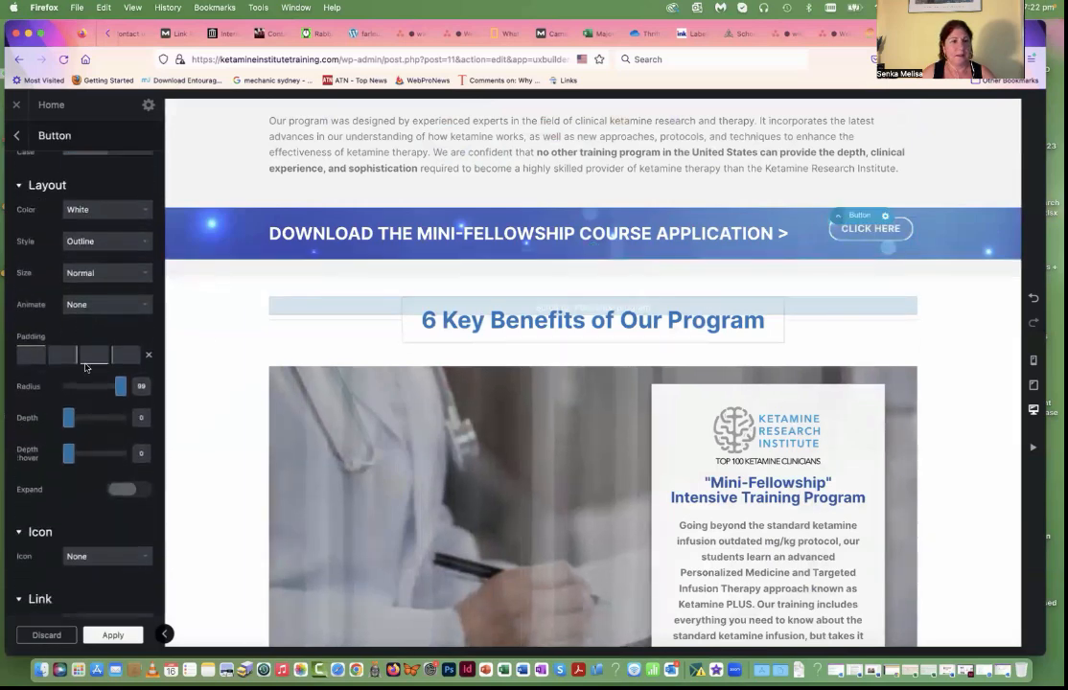
scroll(84, 367, "down", 4)
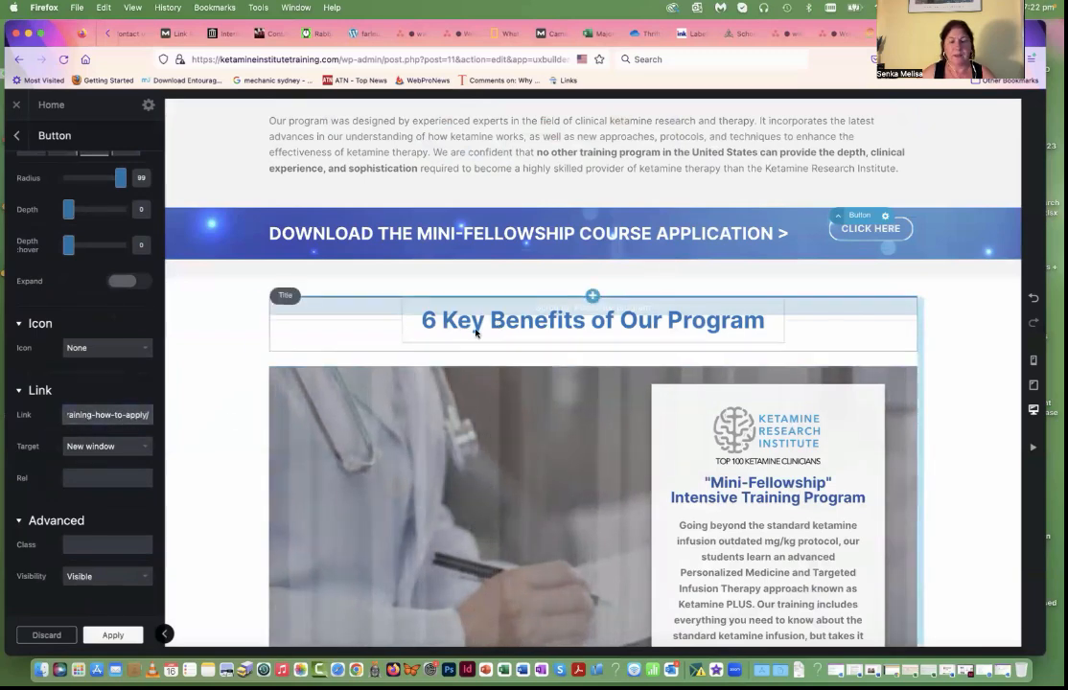
Step: Set the background colour of the "Mini-Fellowship" text box in the 6 Key Benefits banner to white with 0.733 opacity
scroll(498, 326, "down", 3)
scroll(621, 386, "down", 3)
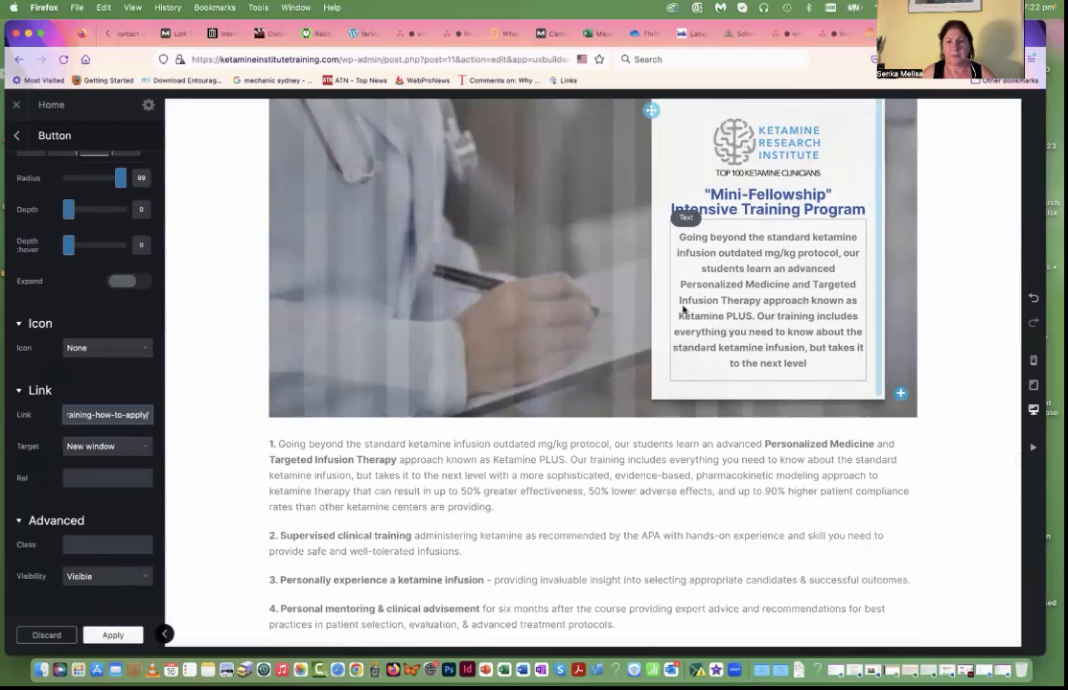
left_click(662, 304)
scroll(661, 304, "up", 1)
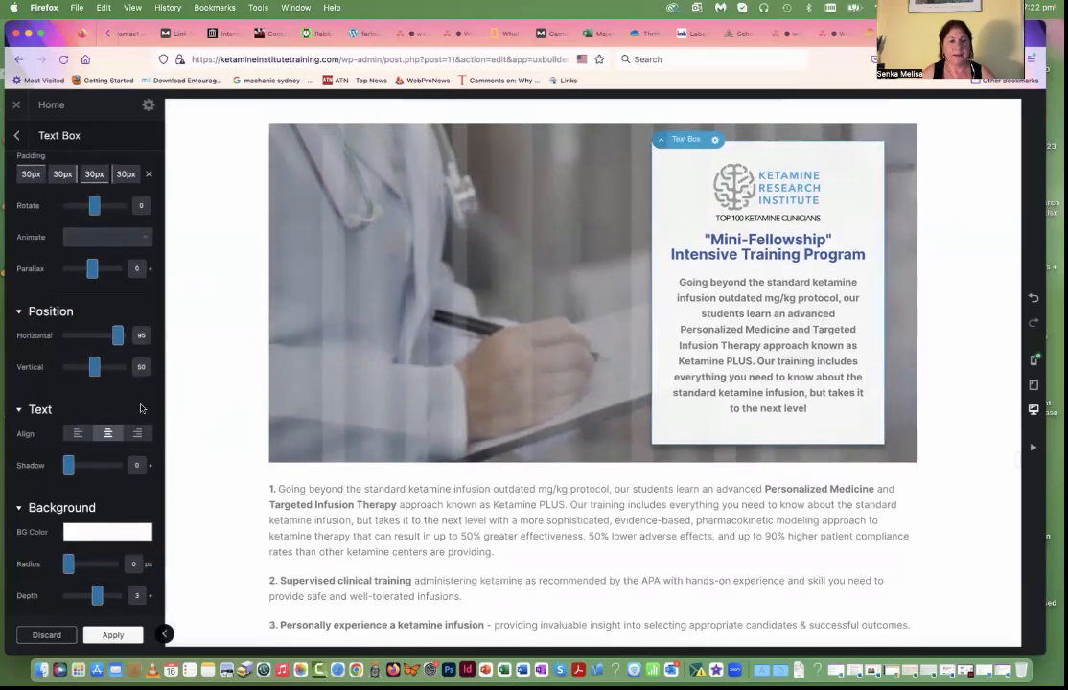
left_click(108, 532)
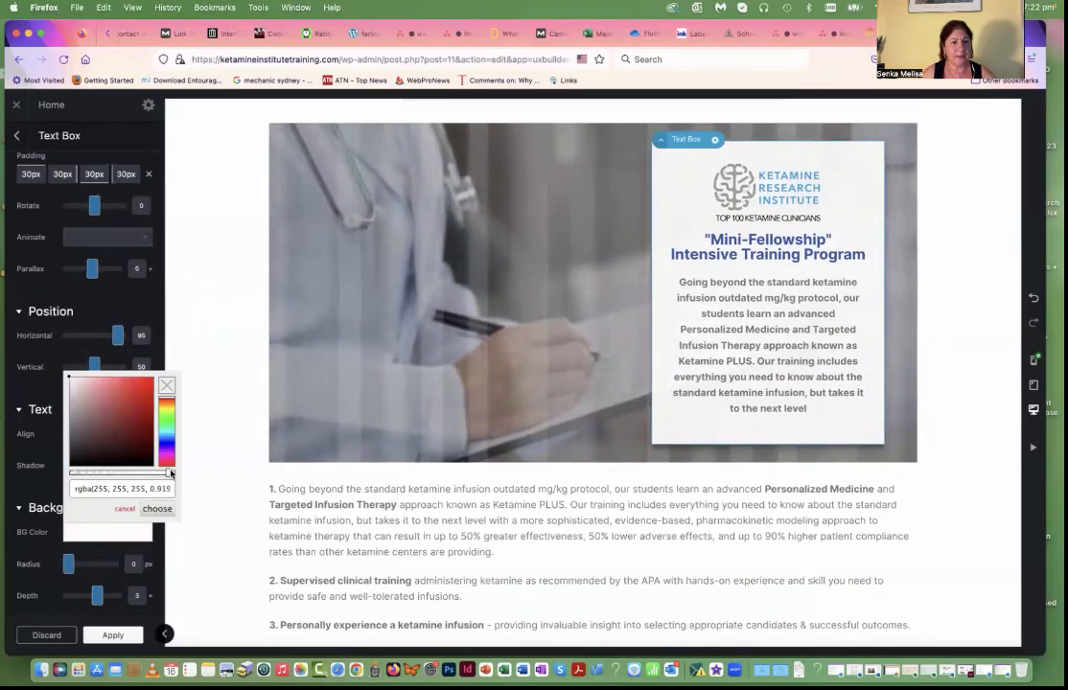
mouse_move(168, 473)
left_mouse_down()
mouse_move(103, 474)
mouse_move(149, 474)
left_mouse_up()
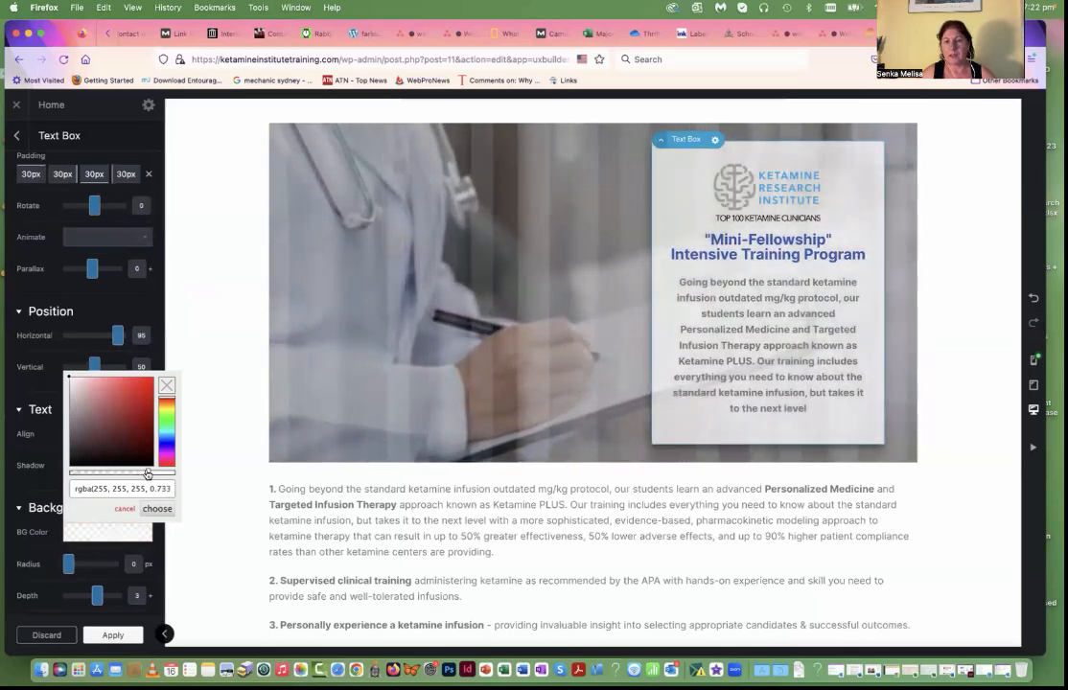
scroll(496, 542, "down", 3)
scroll(699, 293, "up", 4)
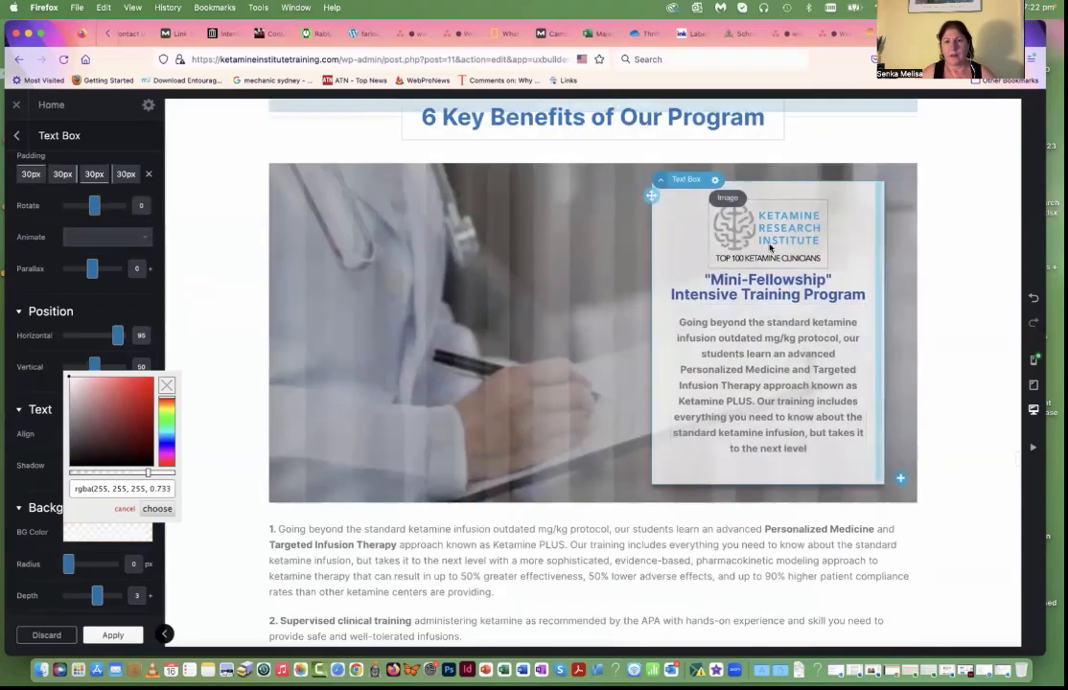
Step: Examine the settings of the 6 Key Benefits banner's logo and of the image beside the on-site training text
left_click(771, 233)
scroll(95, 287, "up", 5)
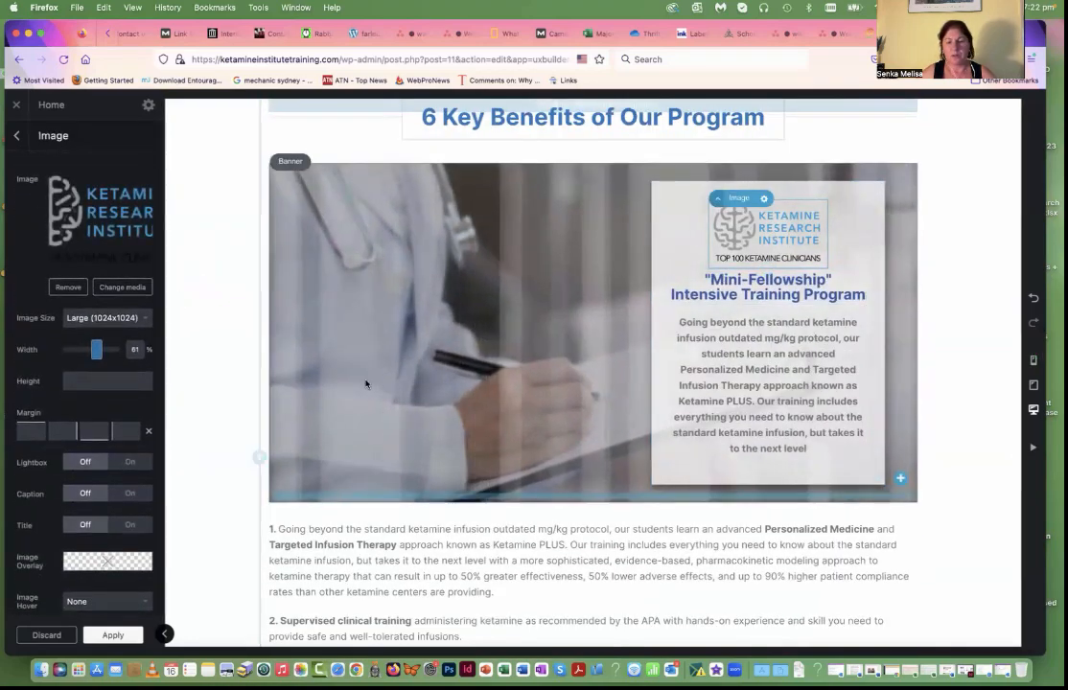
scroll(406, 402, "down", 6)
scroll(407, 406, "down", 8)
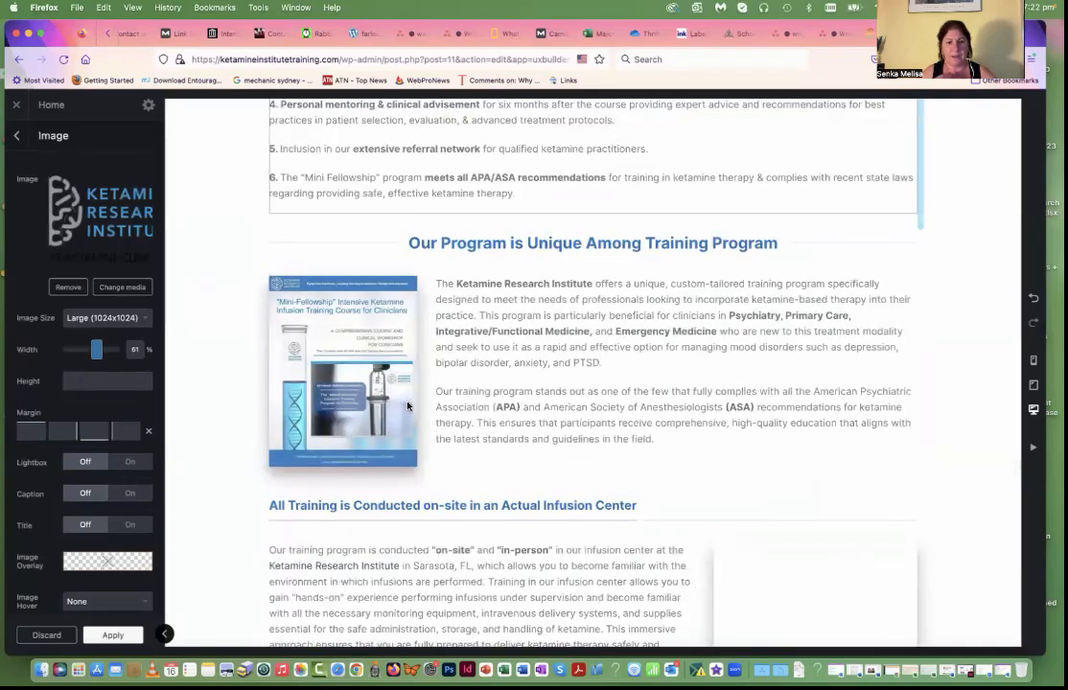
scroll(479, 374, "down", 6)
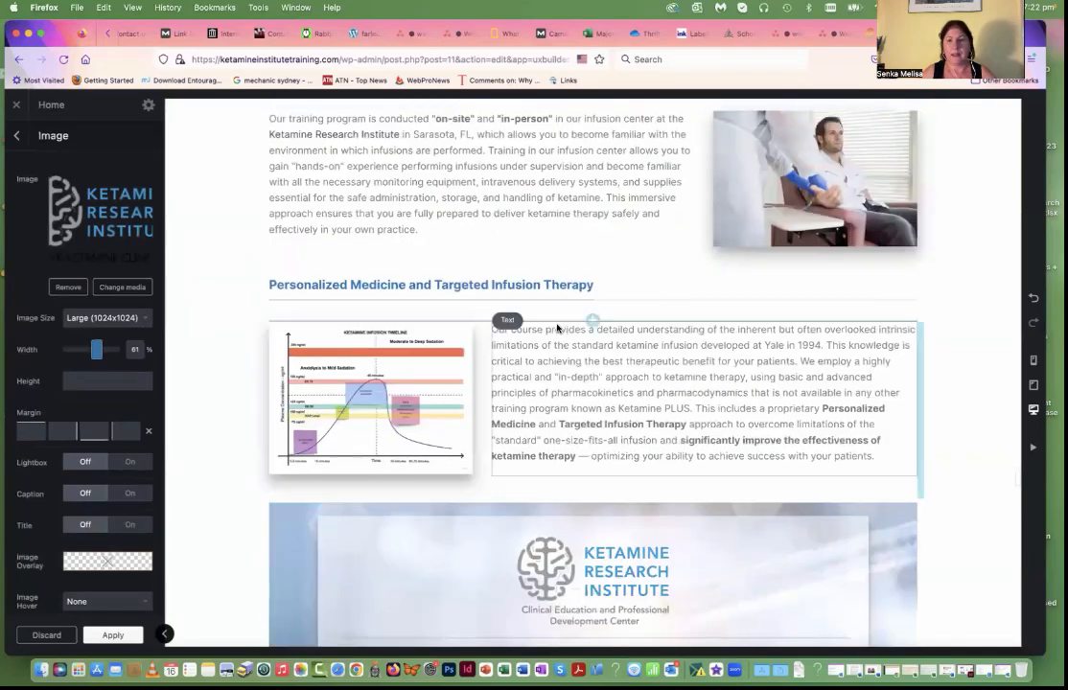
scroll(671, 336, "up", 3)
left_click(769, 316)
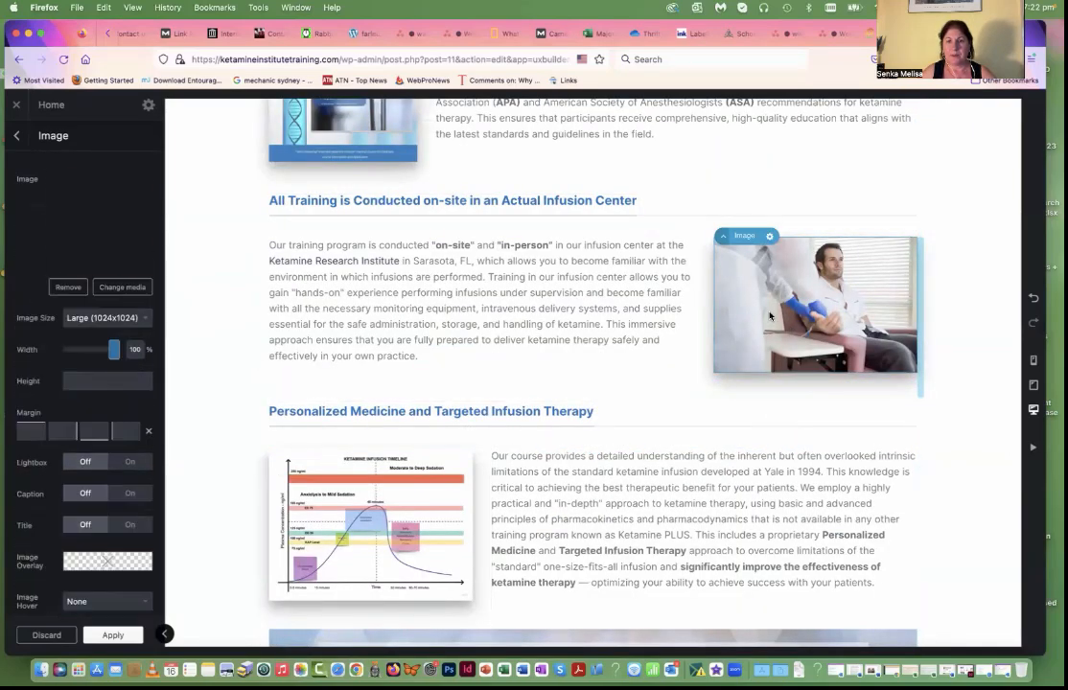
Step: Examine the depth, parallax, animation and link settings of the image beside the on-site training text
scroll(77, 440, "down", 5)
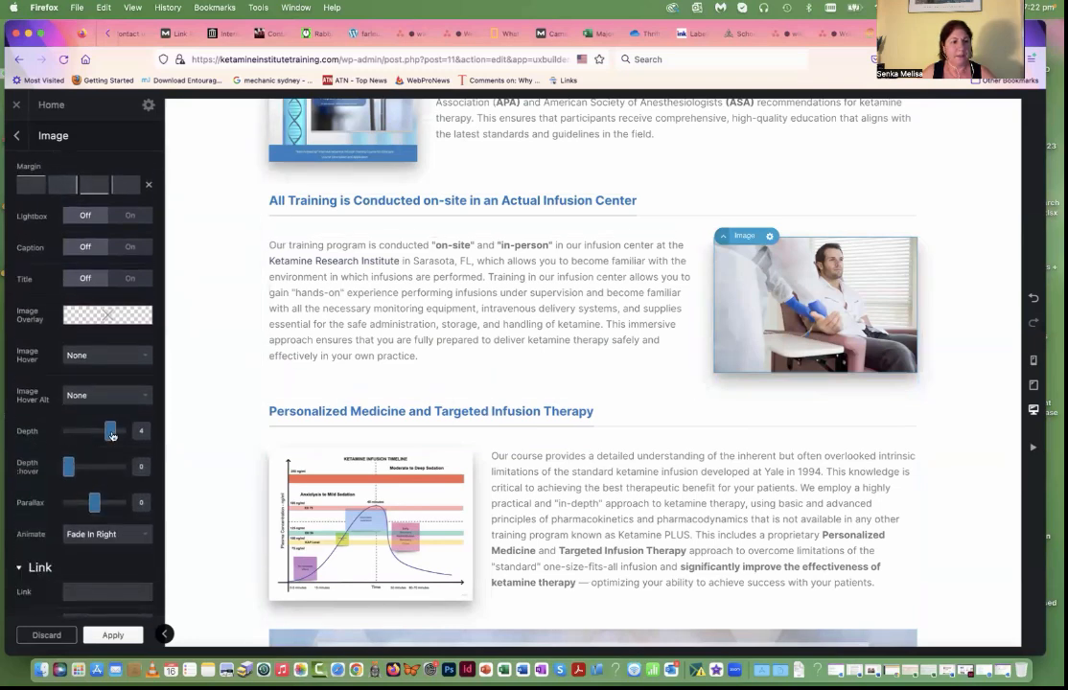
scroll(109, 434, "down", 3)
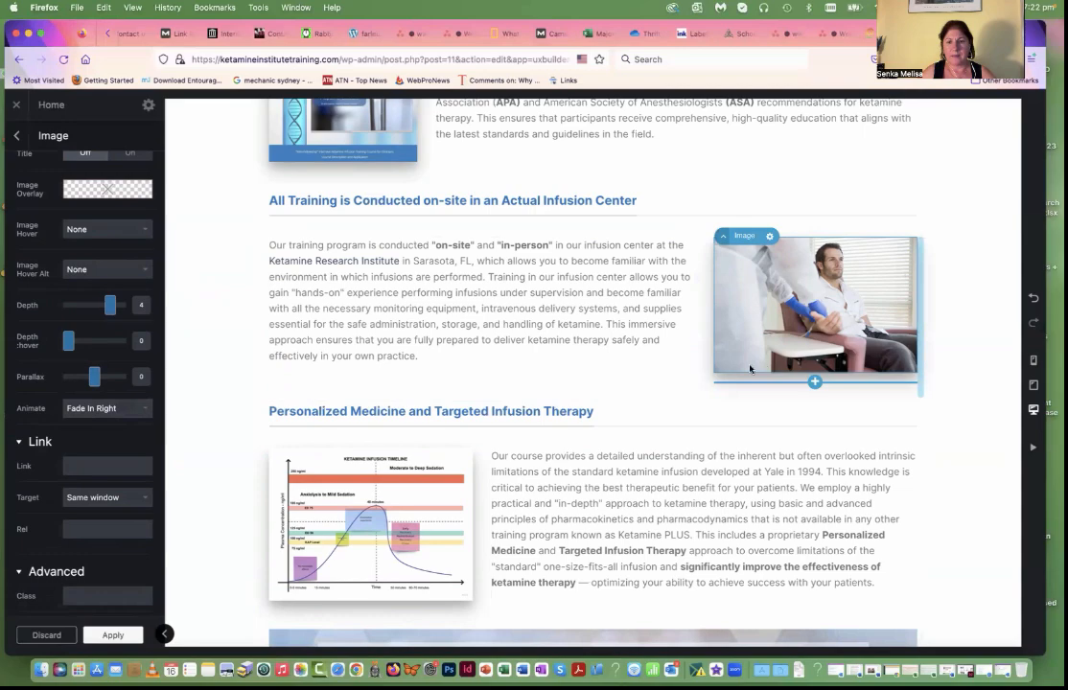
Step: Review the sections down to the four icon columns and examine the text and icon settings of "Our Advanced Didactic Component"
scroll(707, 422, "down", 1)
scroll(707, 423, "down", 10)
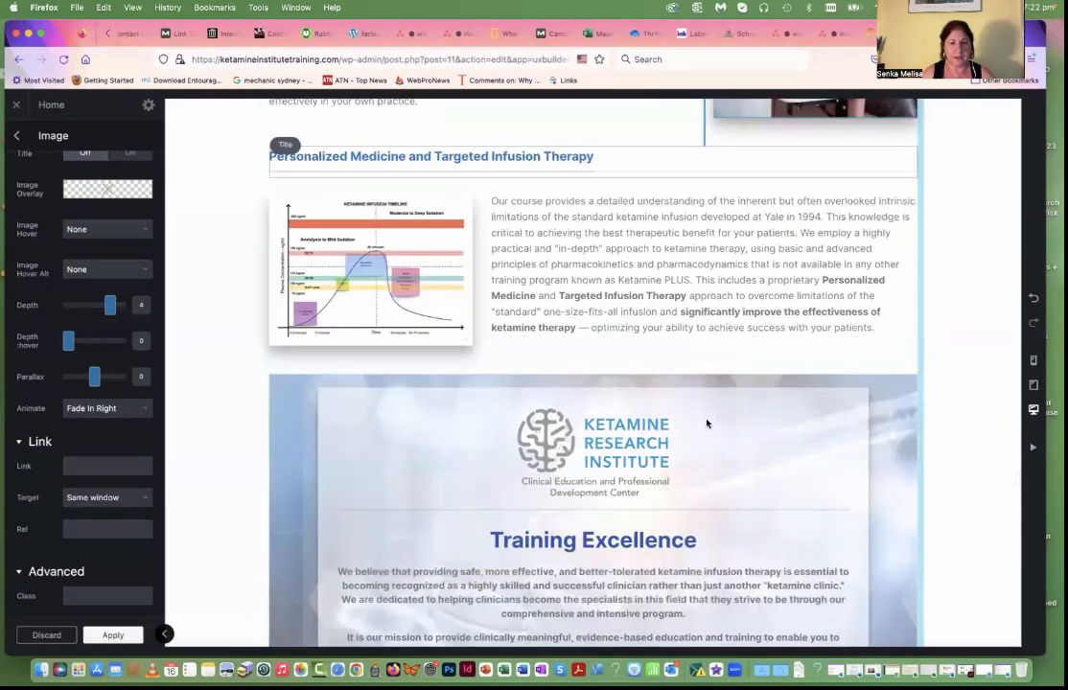
scroll(707, 423, "down", 3)
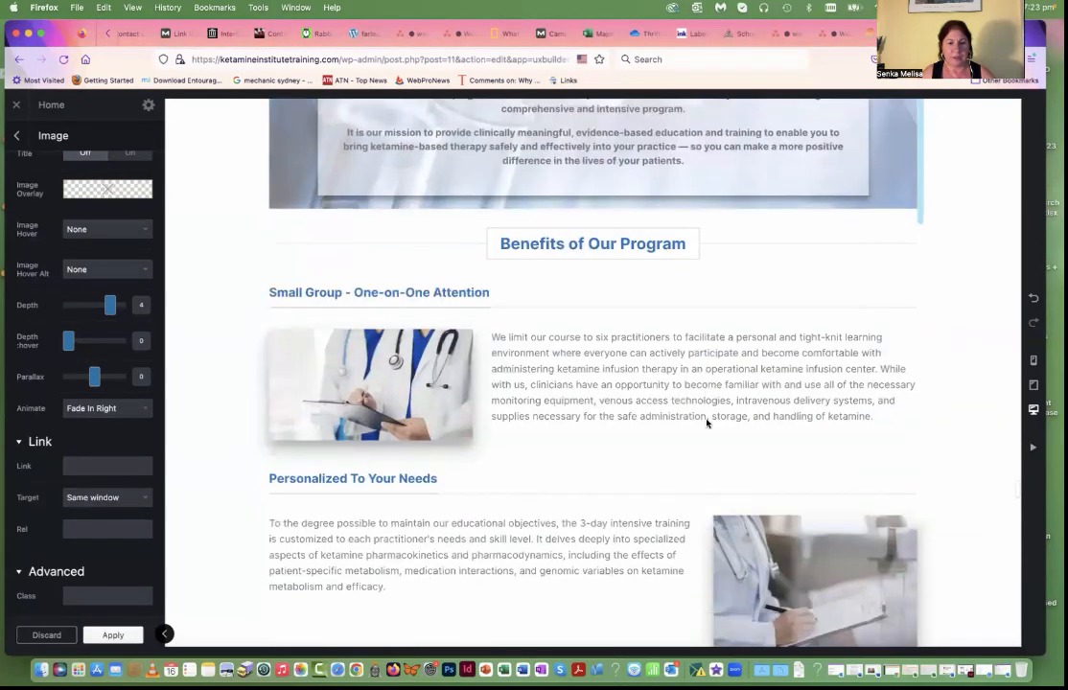
scroll(708, 423, "down", 7)
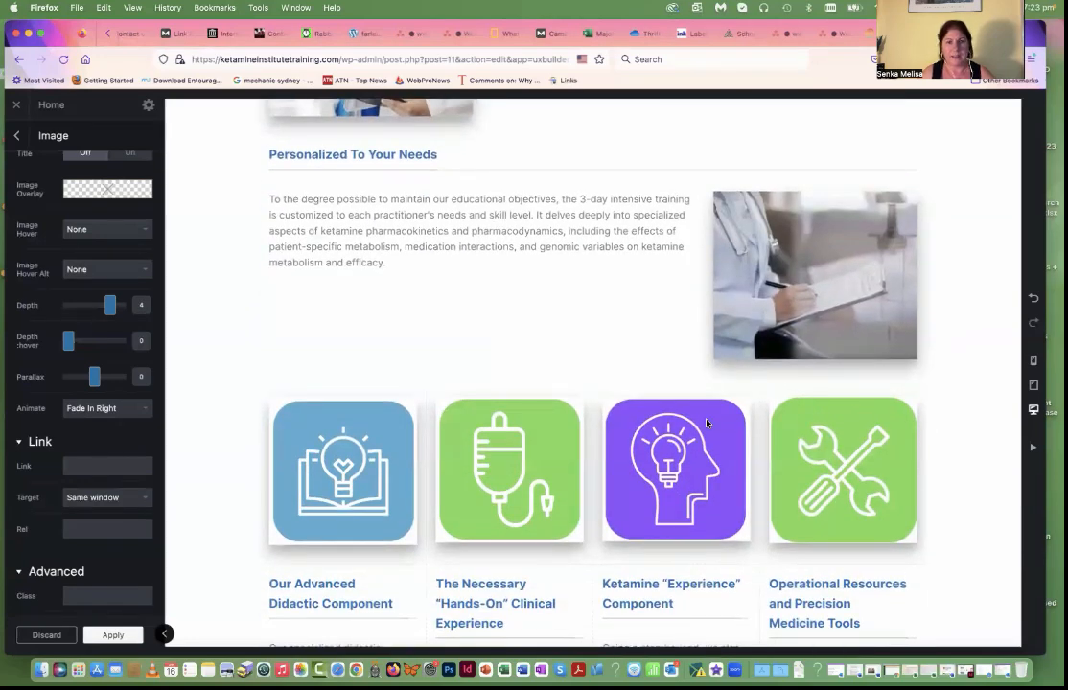
scroll(707, 423, "up", 7)
scroll(707, 422, "down", 7)
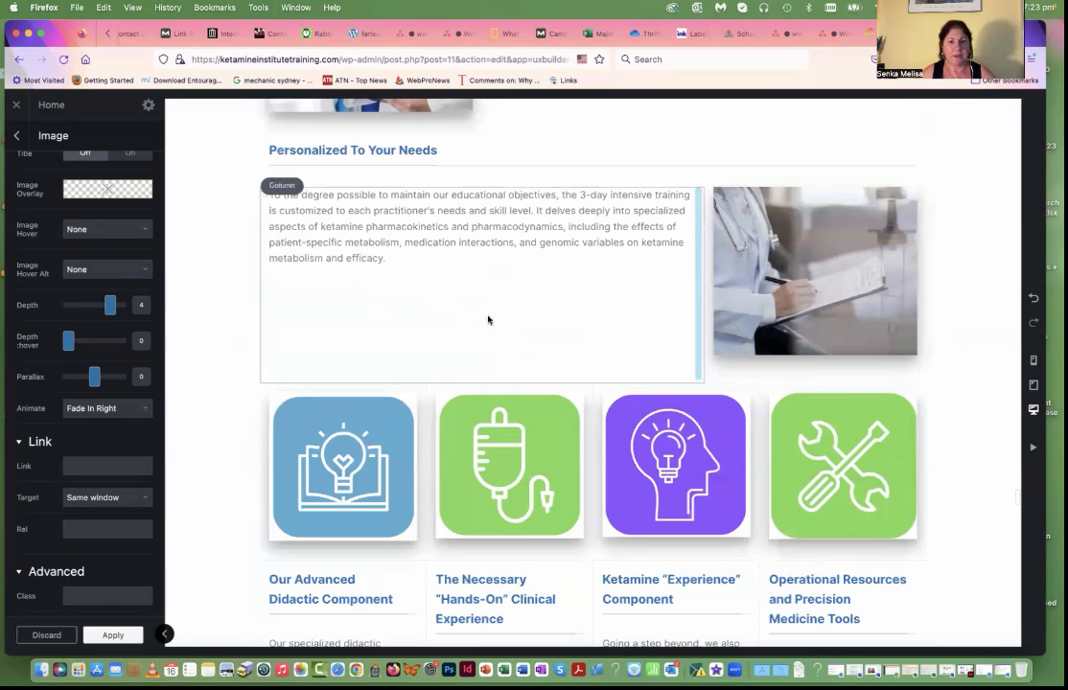
scroll(442, 306, "down", 5)
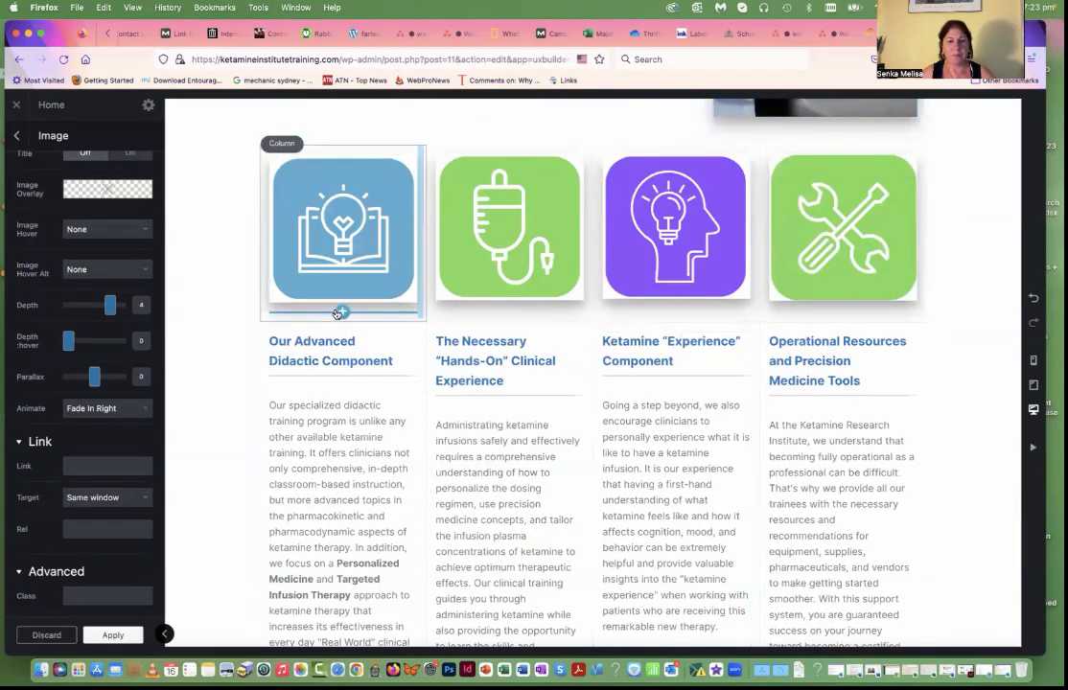
left_click(329, 416)
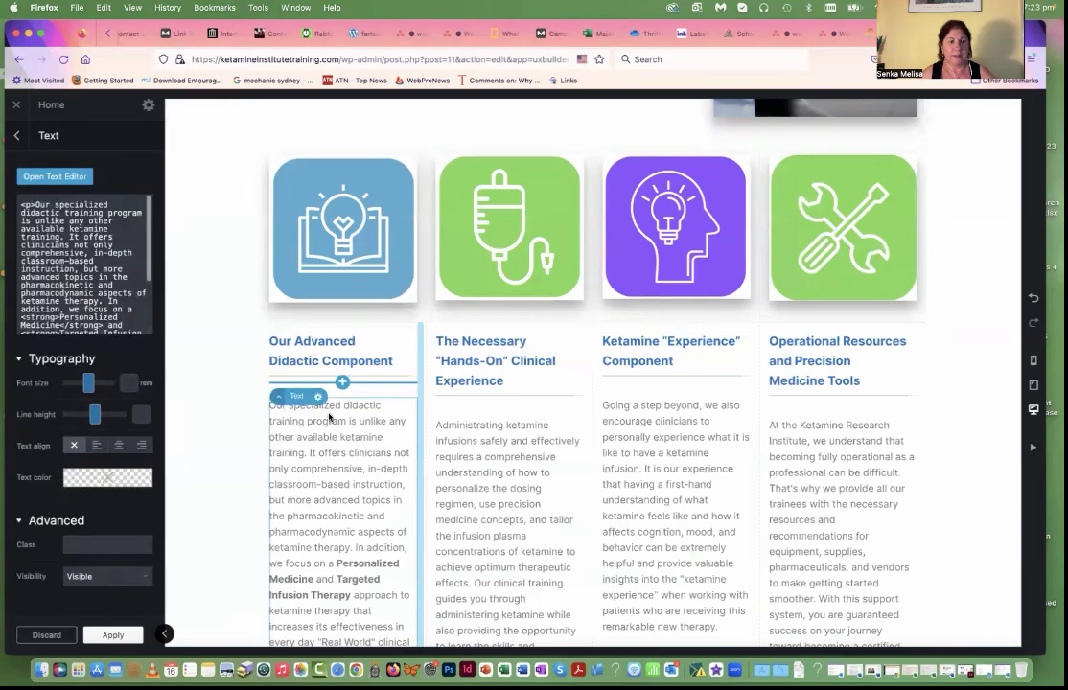
left_click(327, 284)
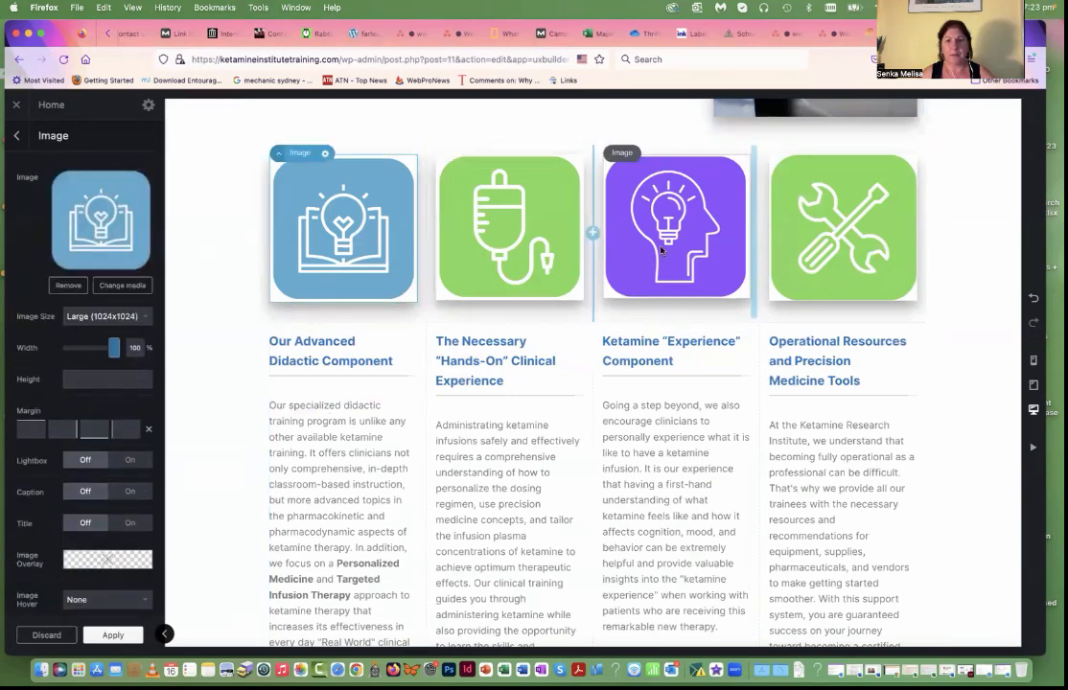
Step: Review the page from the Operational Resources section down to the Ketamine PLUS infusion therapy section and back up to the CME banner
scroll(816, 316, "down", 5)
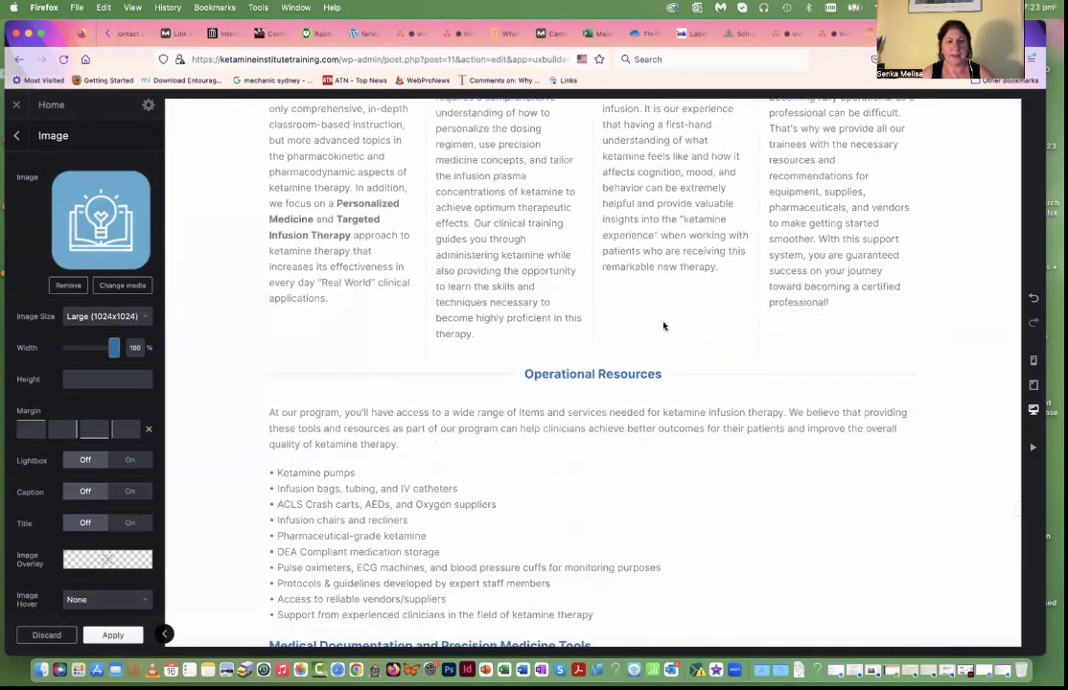
scroll(663, 326, "down", 12)
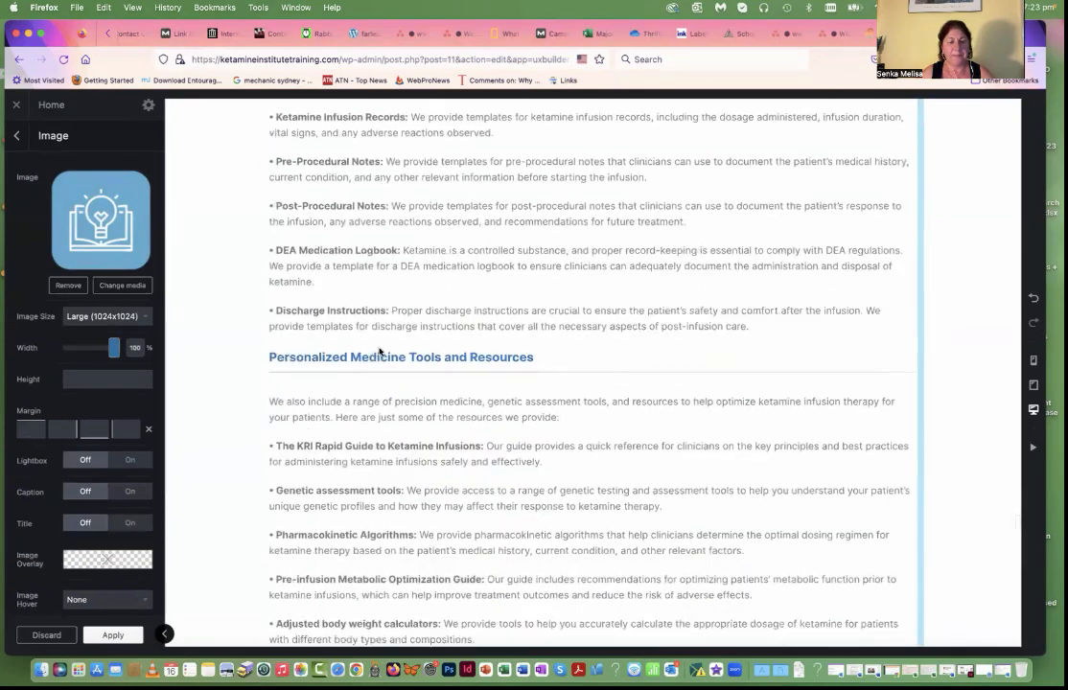
scroll(380, 353, "down", 15)
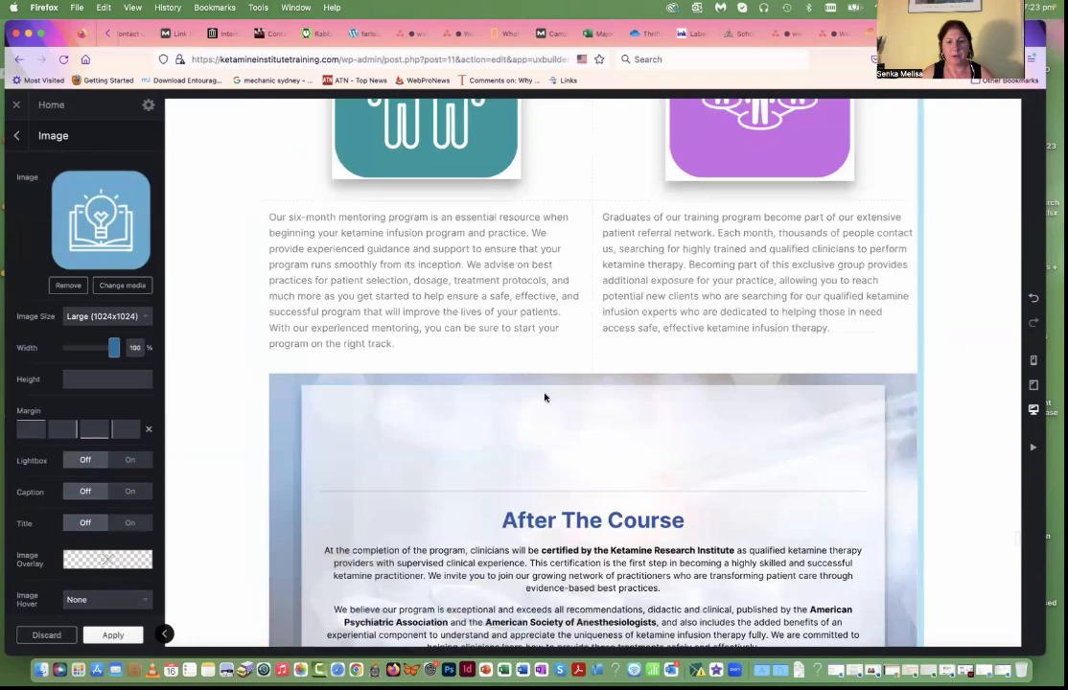
scroll(569, 482, "down", 8)
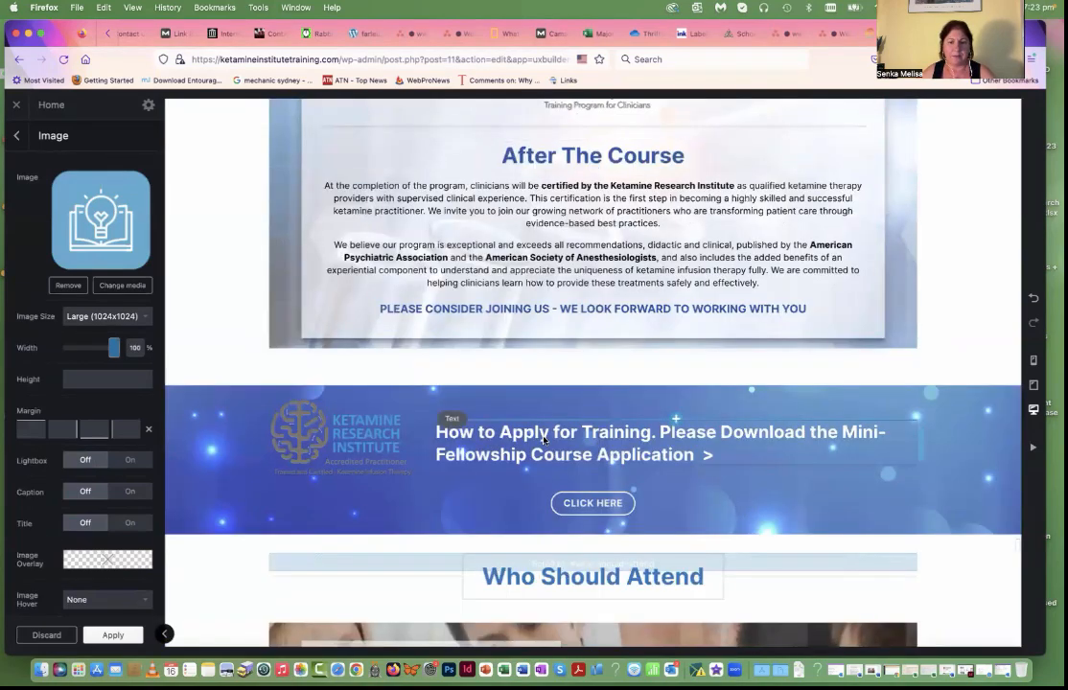
scroll(543, 440, "down", 8)
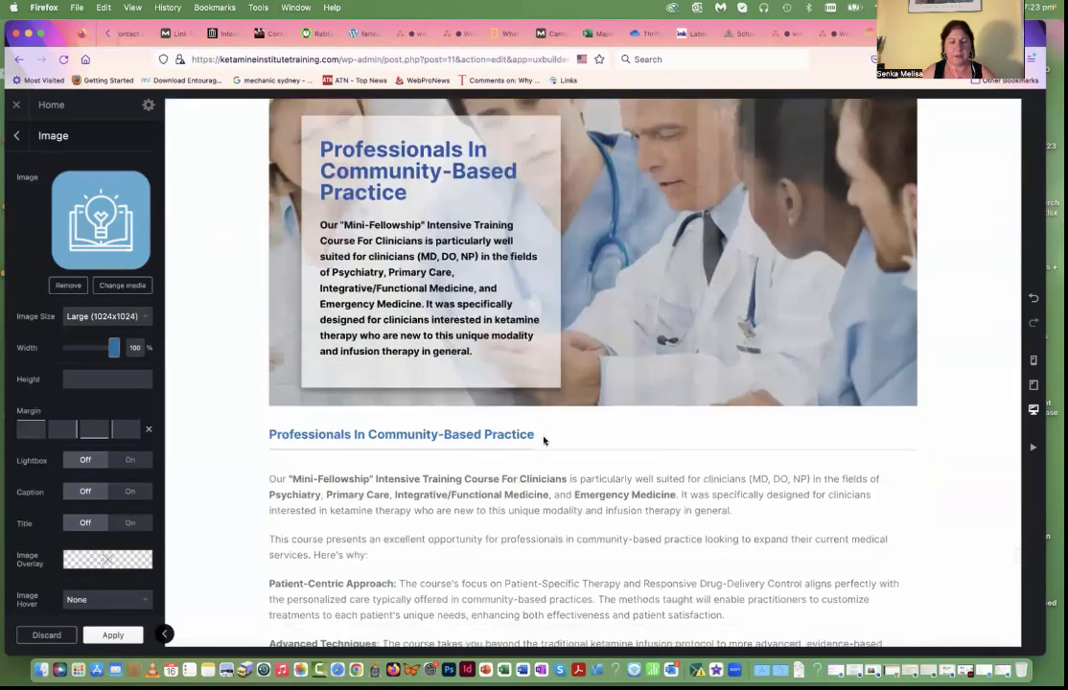
scroll(543, 440, "down", 13)
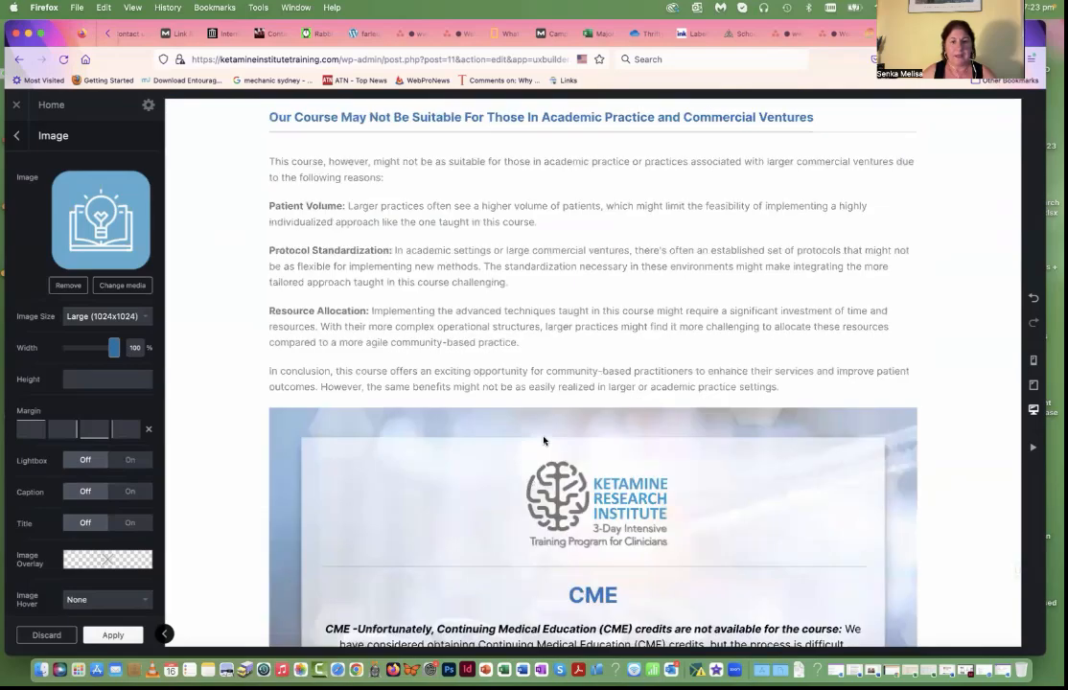
scroll(544, 440, "down", 2)
scroll(543, 440, "down", 7)
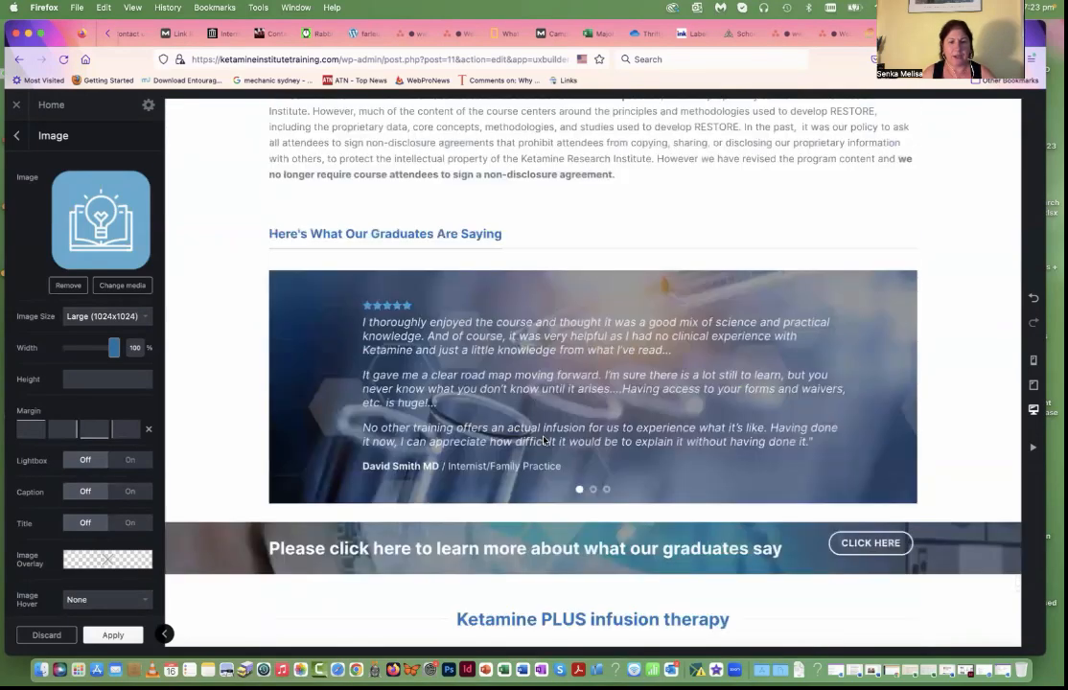
scroll(544, 439, "down", 4)
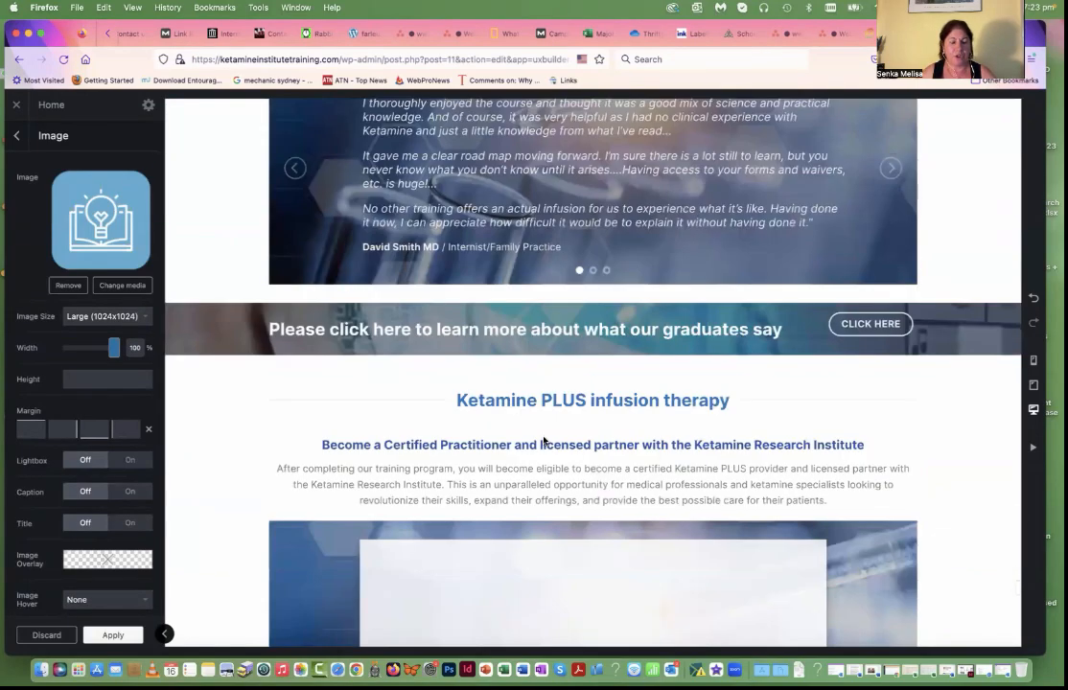
scroll(501, 436, "up", 11)
scroll(286, 521, "up", 6)
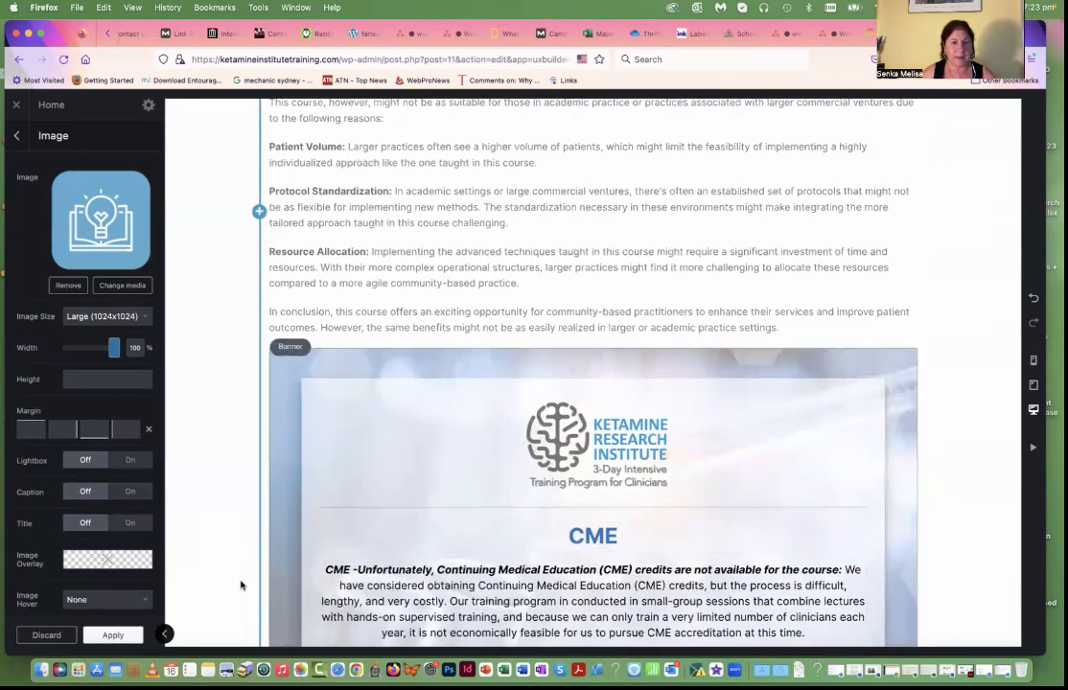
Step: Apply the pending element settings, update the Home page and exit the builder to the live site
left_click(112, 635)
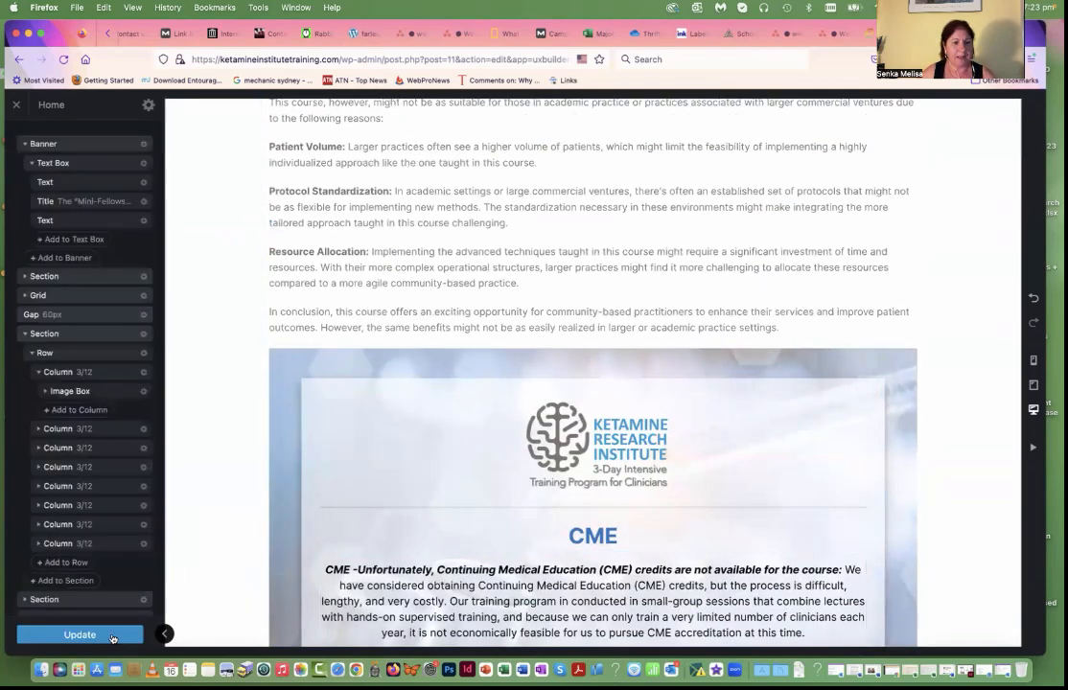
left_click(74, 635)
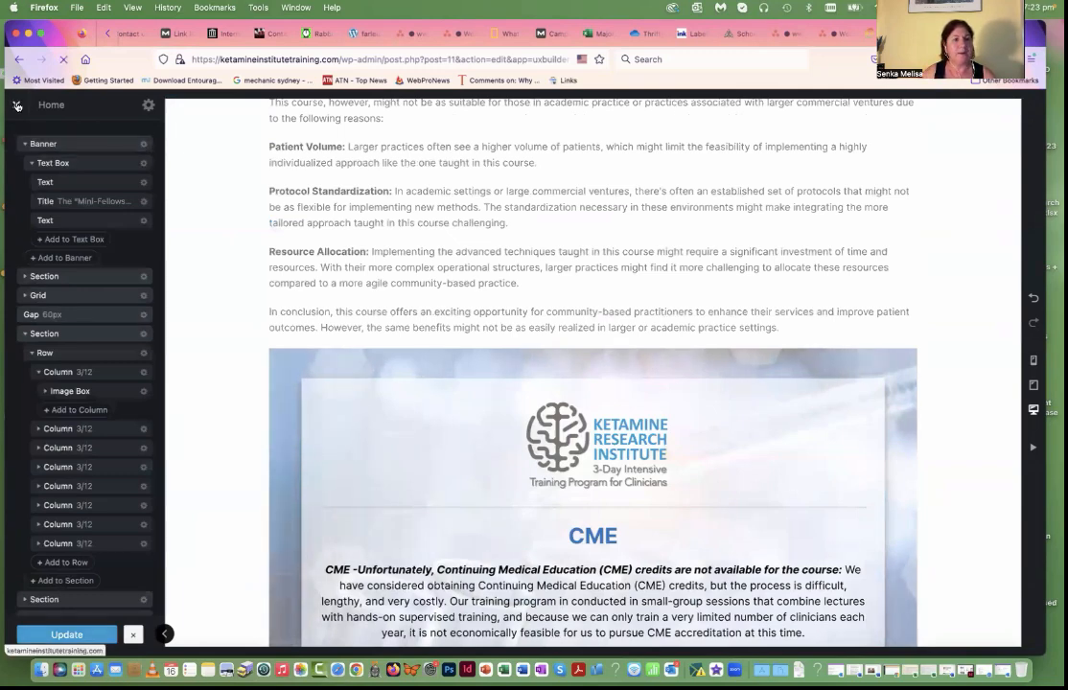
left_click(16, 106)
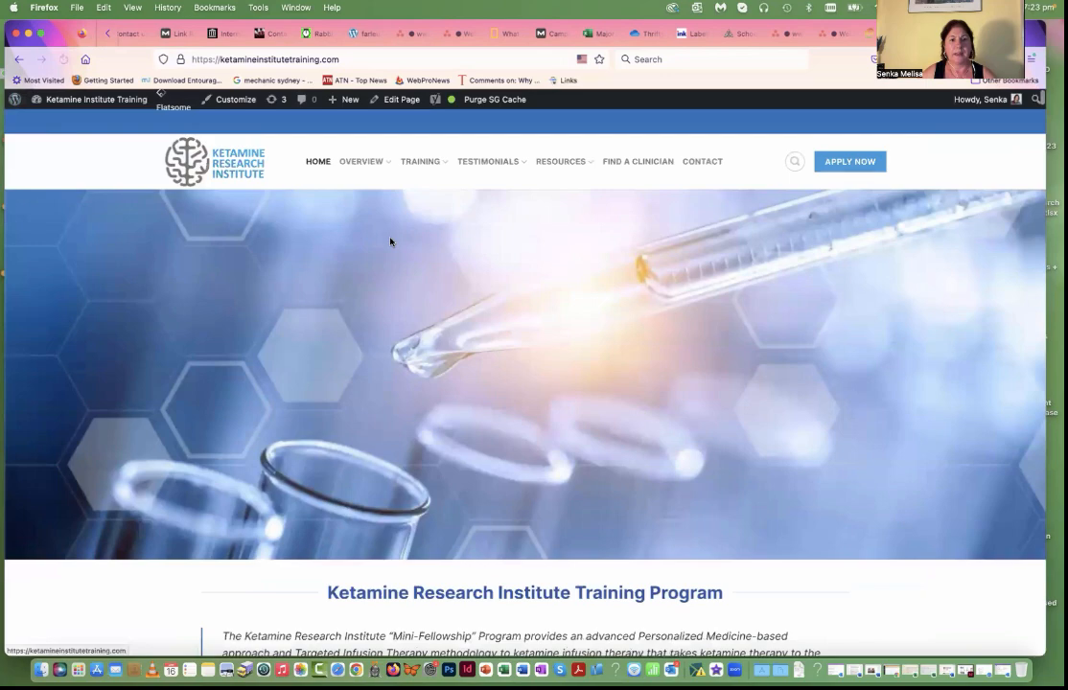
Step: Test the LEARN MORE link of the "What Our Advanced Mini-Fellowship Intensive Training Program Offers" card on the live home page
scroll(389, 242, "down", 1)
scroll(389, 242, "down", 10)
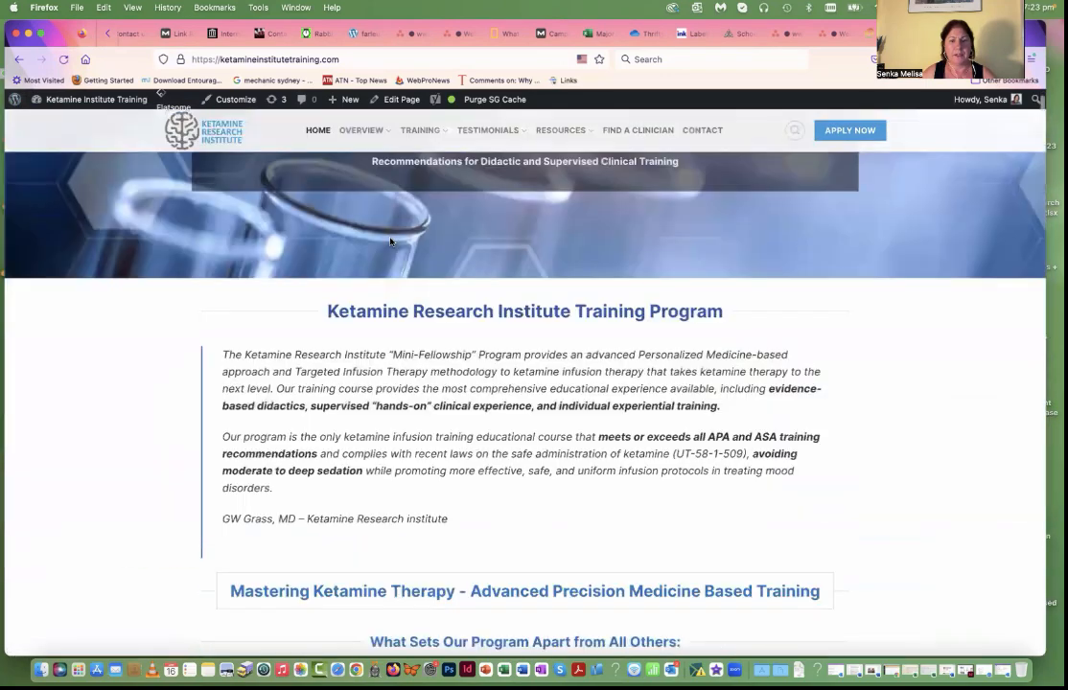
scroll(474, 284, "down", 3)
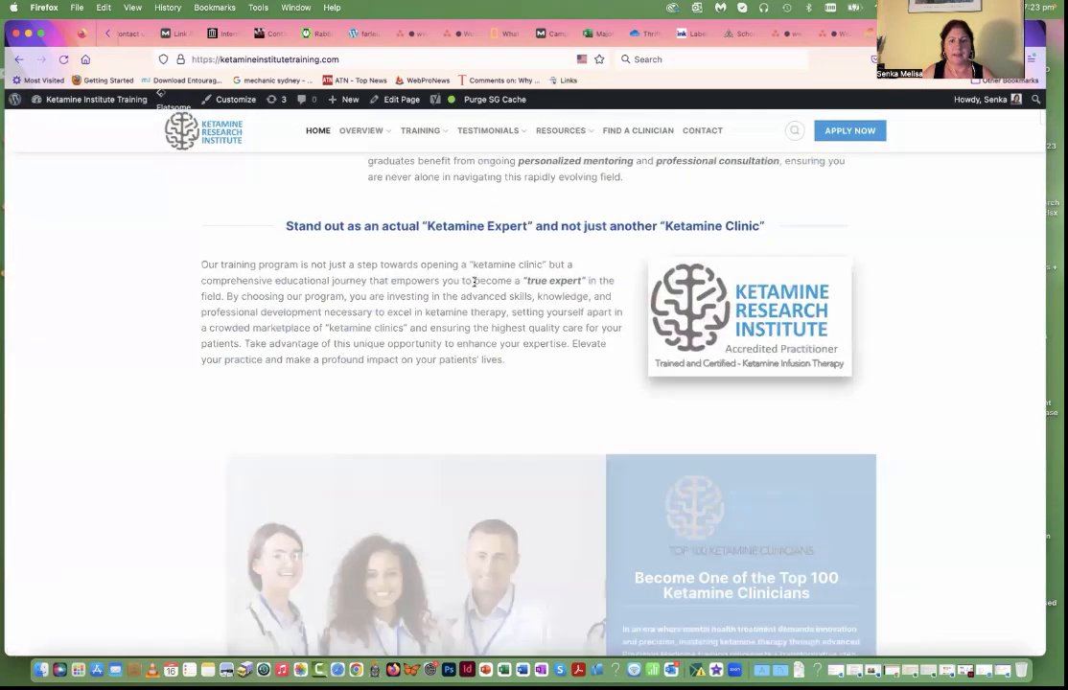
scroll(474, 282, "down", 10)
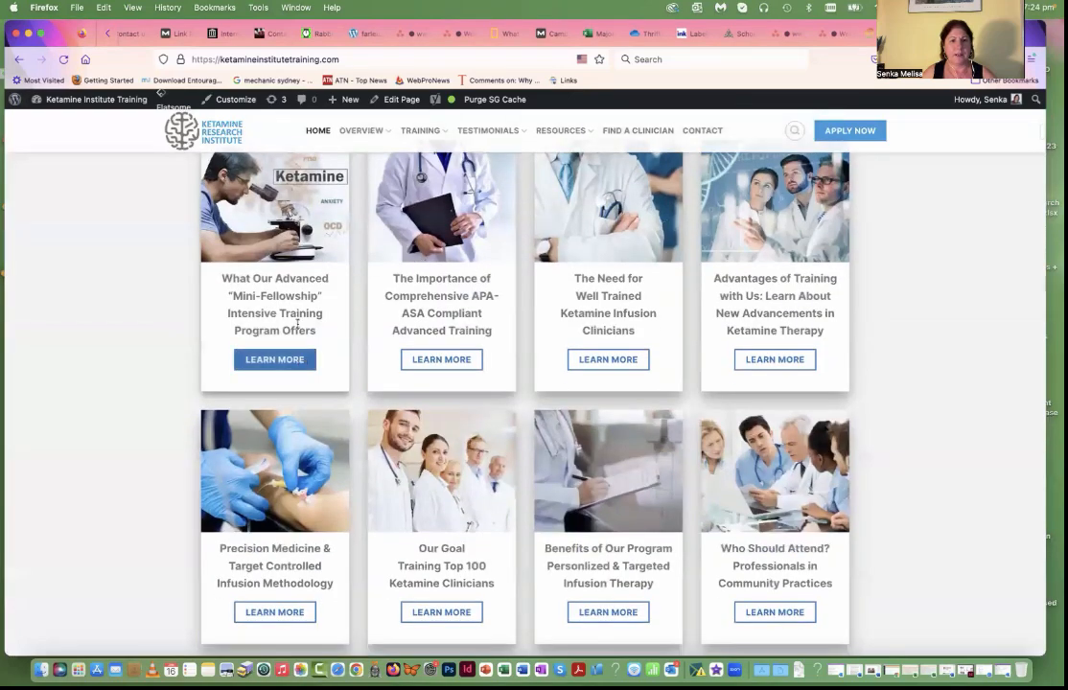
left_click(277, 361)
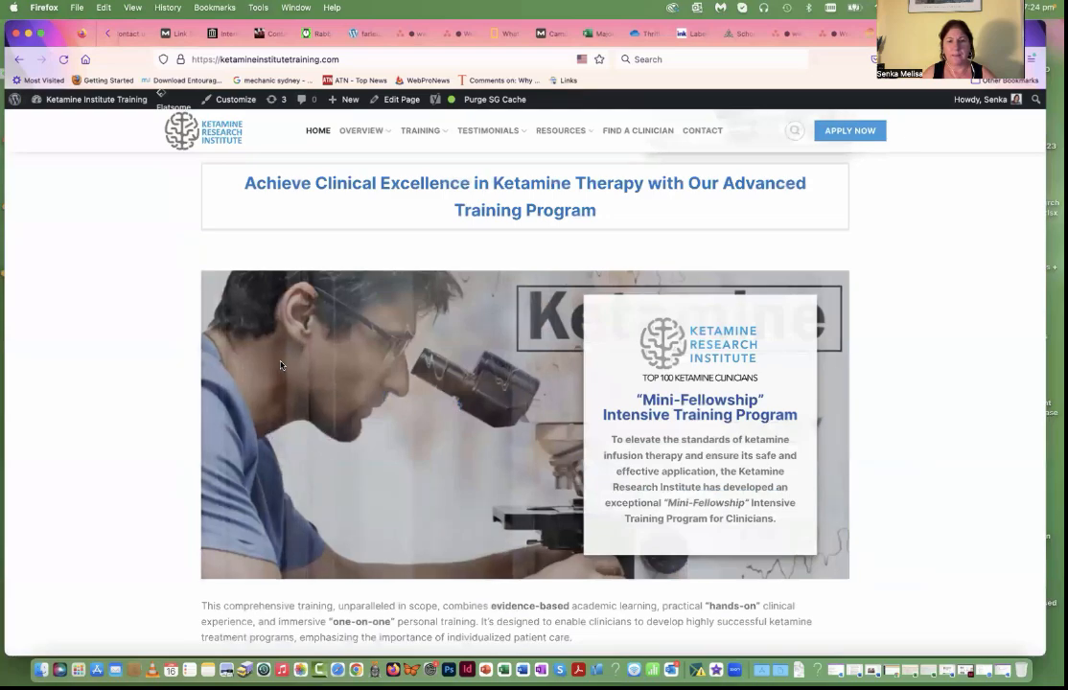
Step: Review the live page from the Mini-Fellowship banner through the APA-ASA compliant training section to the "One-Size-Fits-All" protocols text
scroll(280, 364, "down", 6)
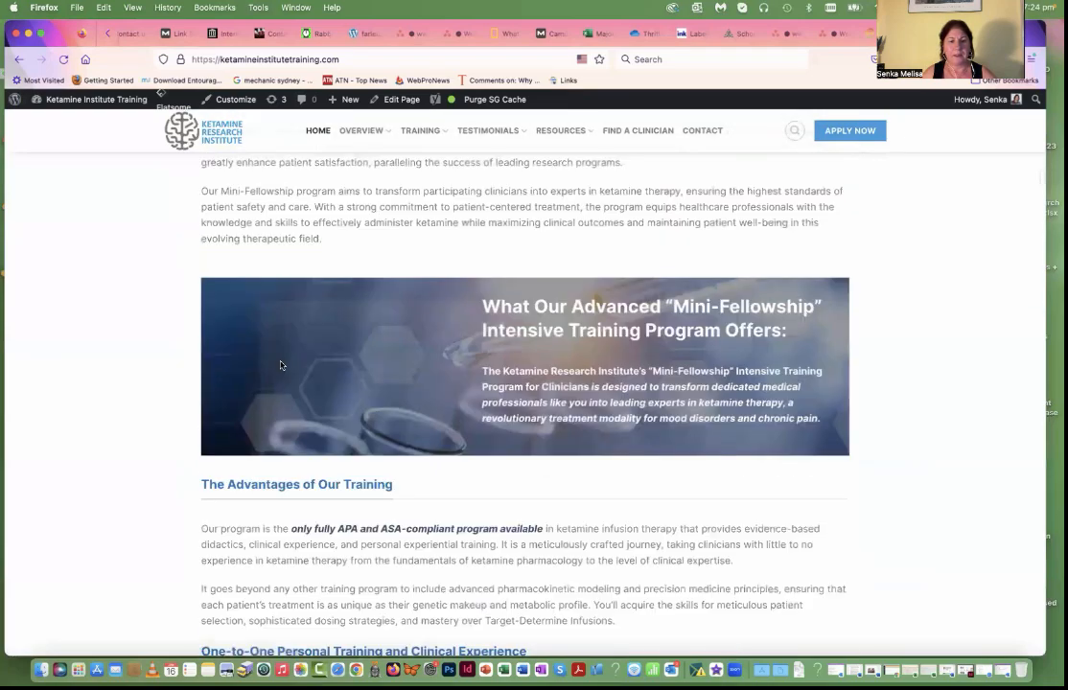
scroll(280, 364, "down", 15)
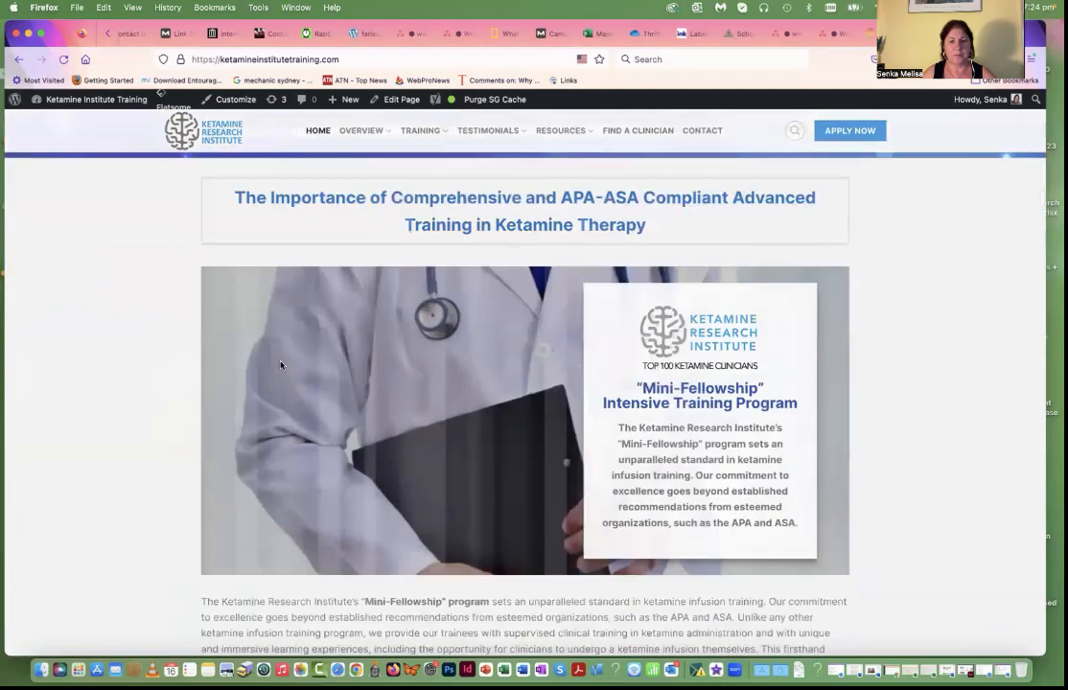
scroll(280, 364, "down", 15)
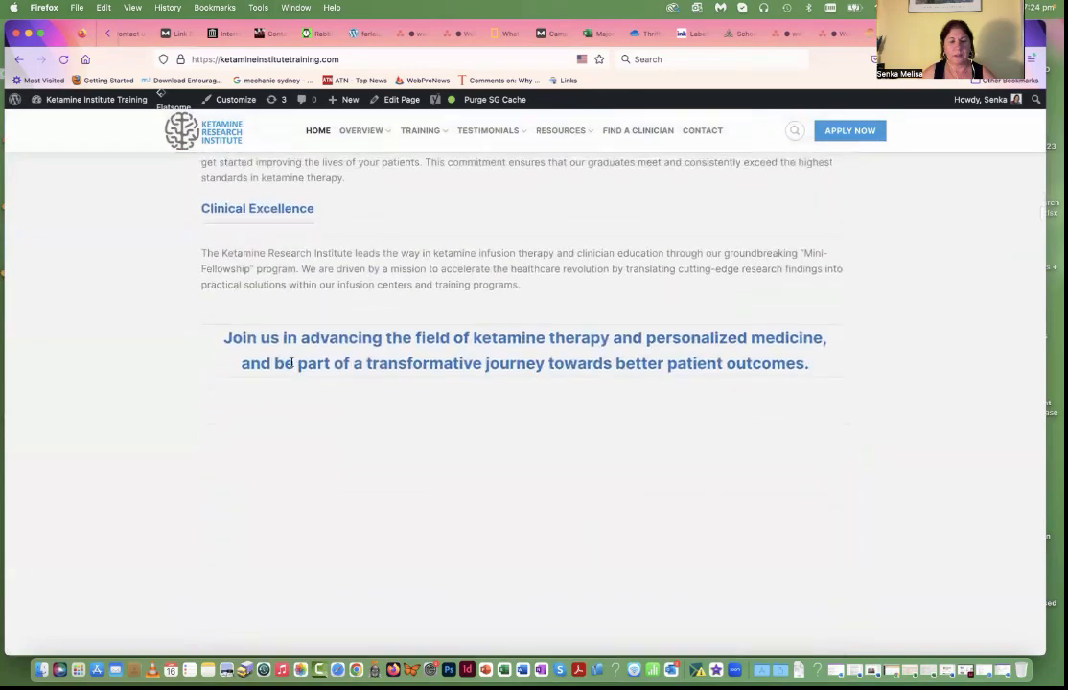
scroll(290, 362, "down", 15)
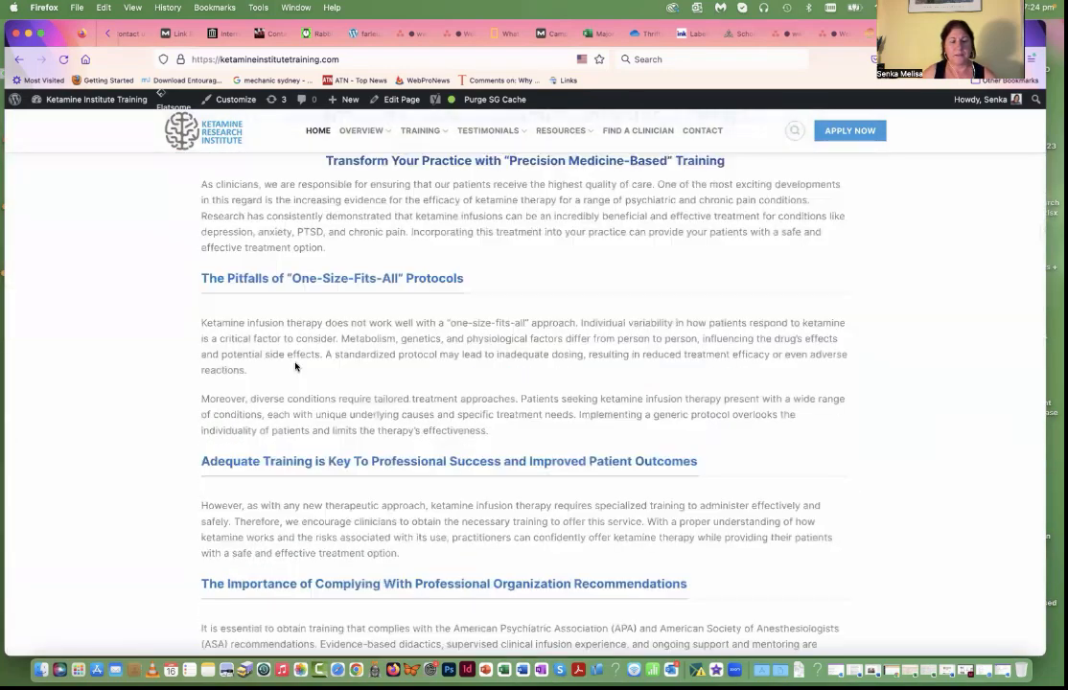
scroll(295, 366, "down", 10)
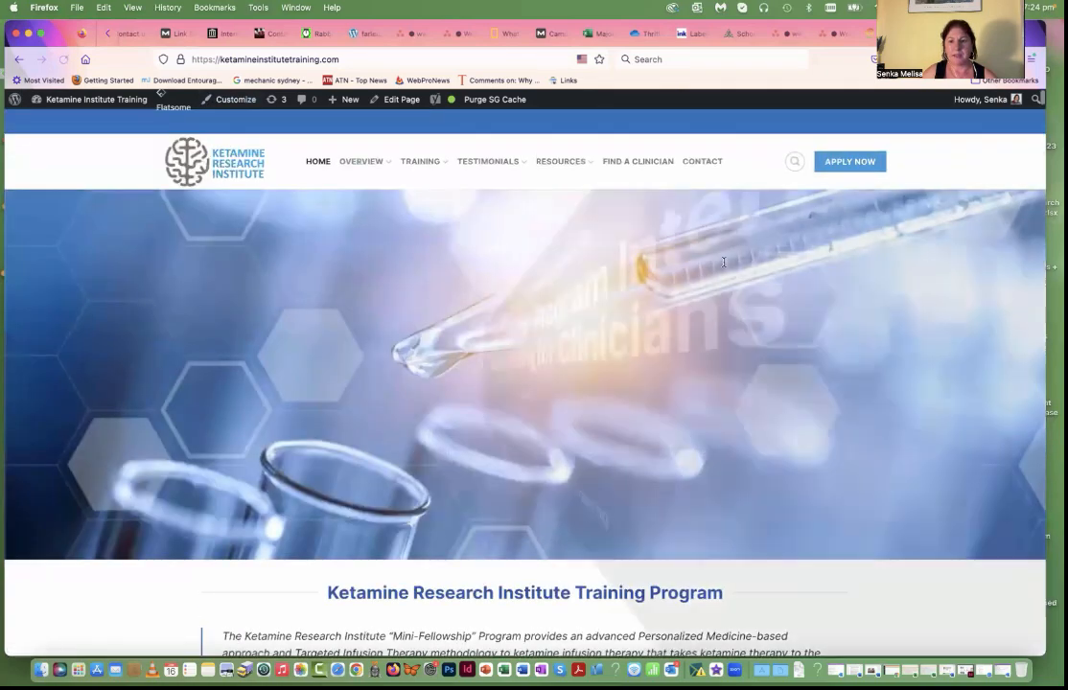
Step: Test the LEARN MORE link of the "Advantages of Training with Us" card and examine the section it leads to
scroll(699, 286, "down", 3)
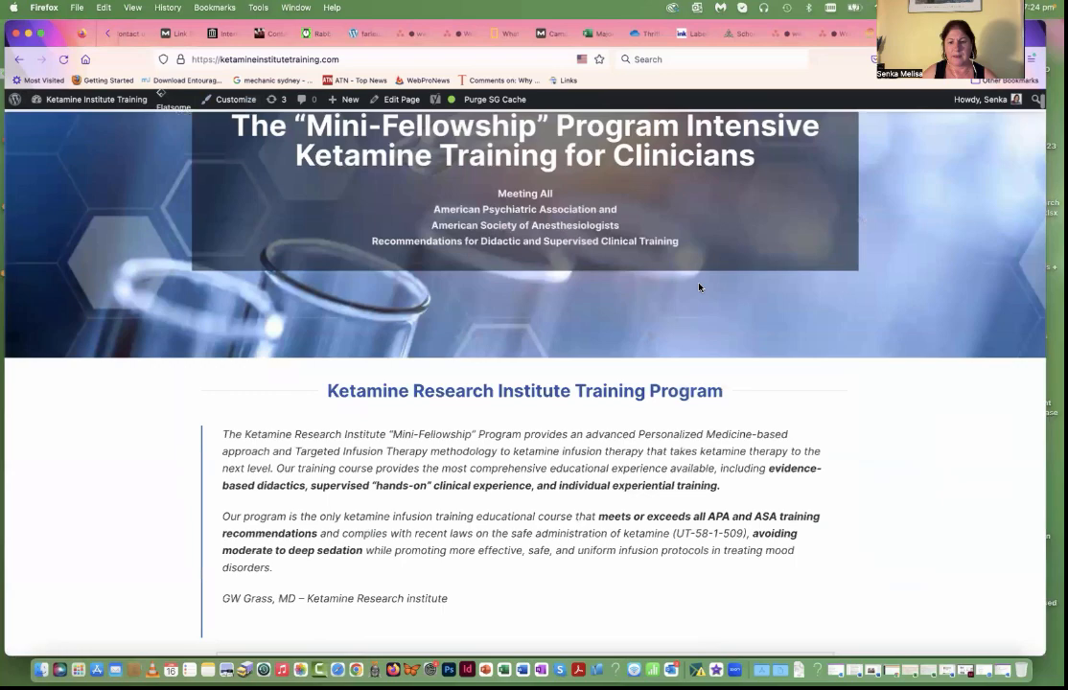
scroll(698, 286, "down", 20)
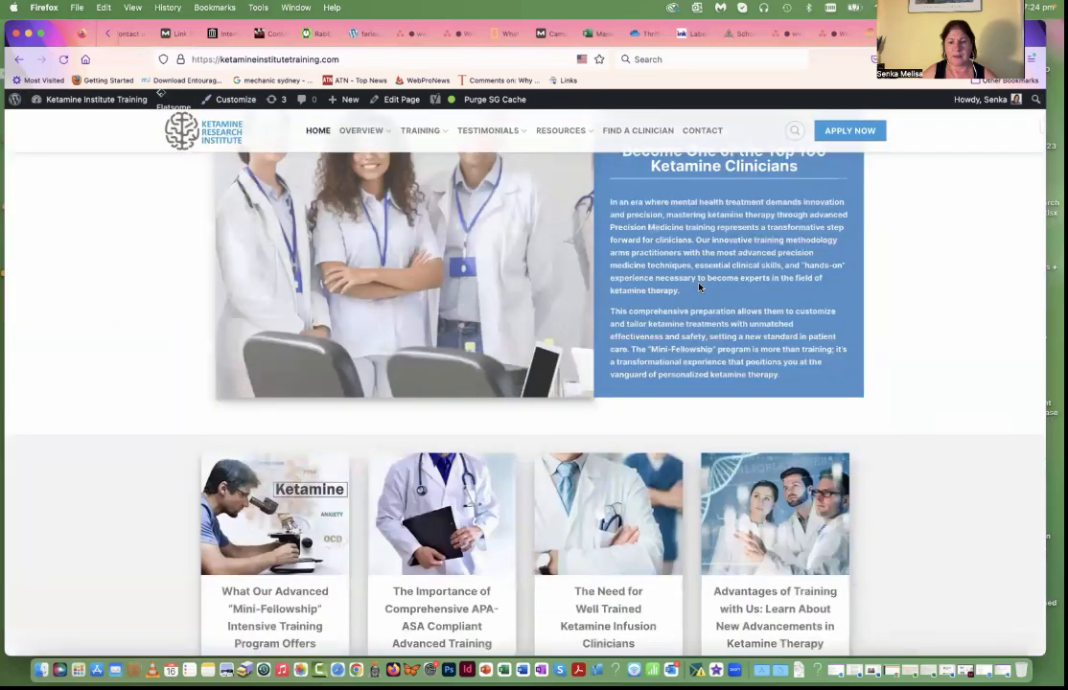
scroll(763, 249, "down", 2)
scroll(758, 263, "up", 3)
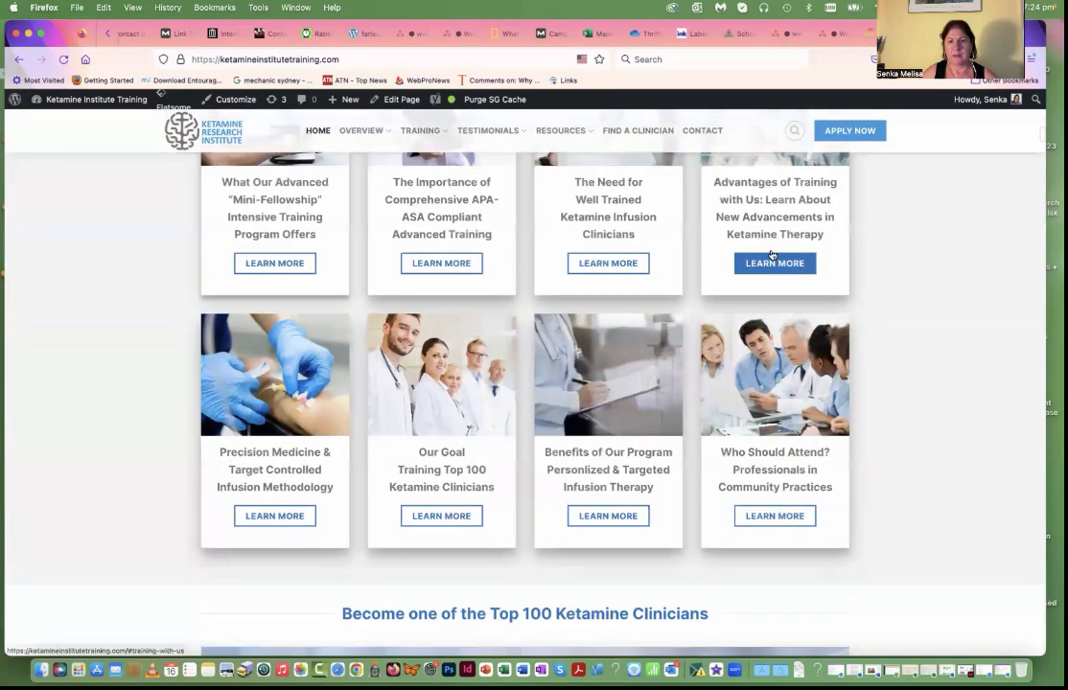
left_click(765, 379)
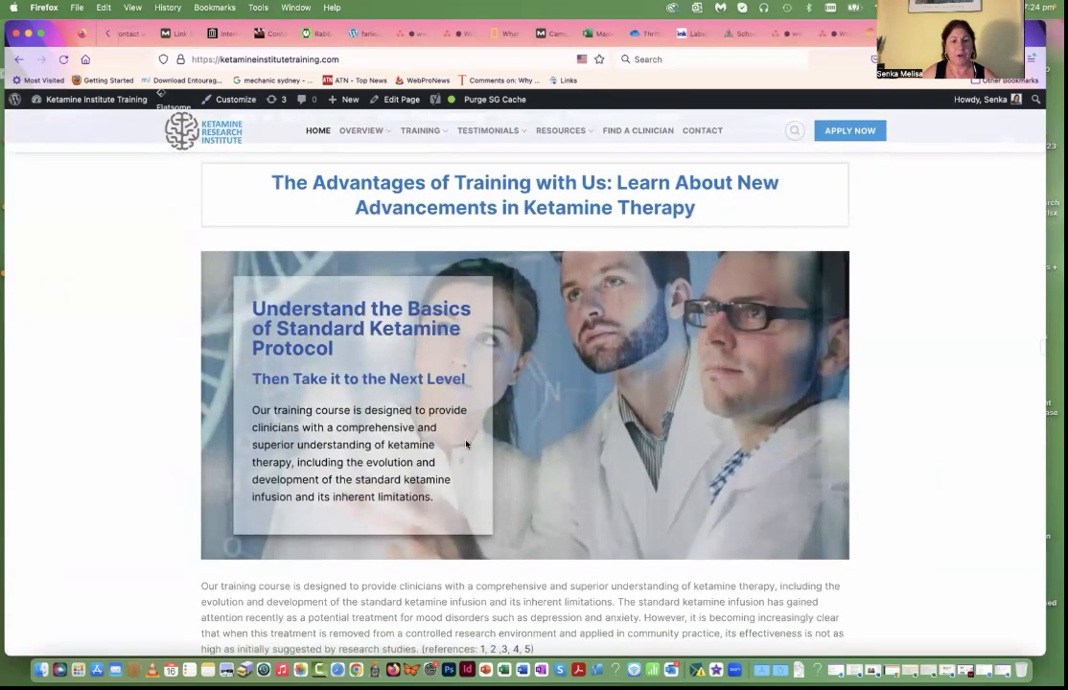
scroll(461, 402, "down", 1)
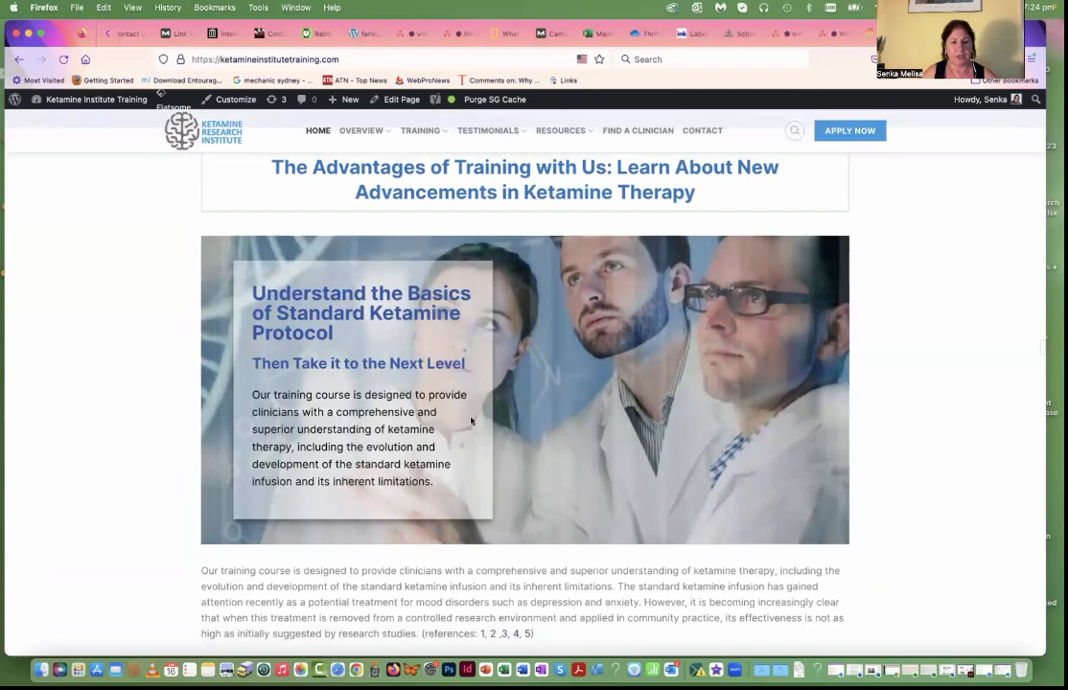
Step: Review the live page from the "Advantages of Training with Us" section through precision medicine and the infusion timeline to the Top 100 Ketamine Clinicians section
scroll(468, 434, "down", 10)
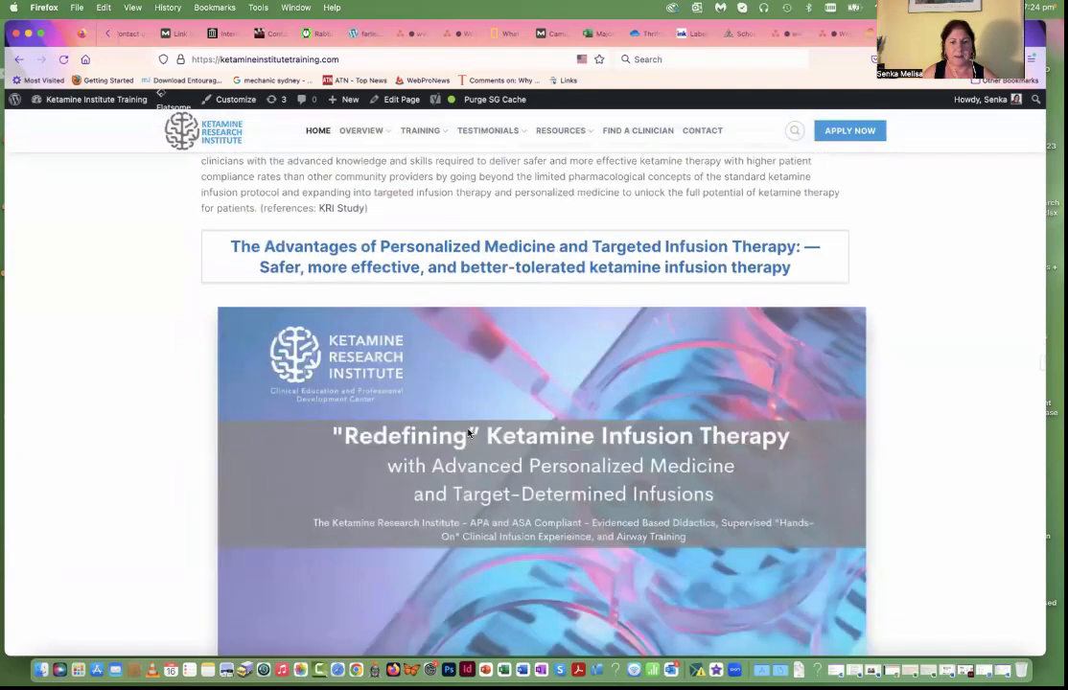
scroll(468, 433, "down", 10)
scroll(467, 434, "down", 5)
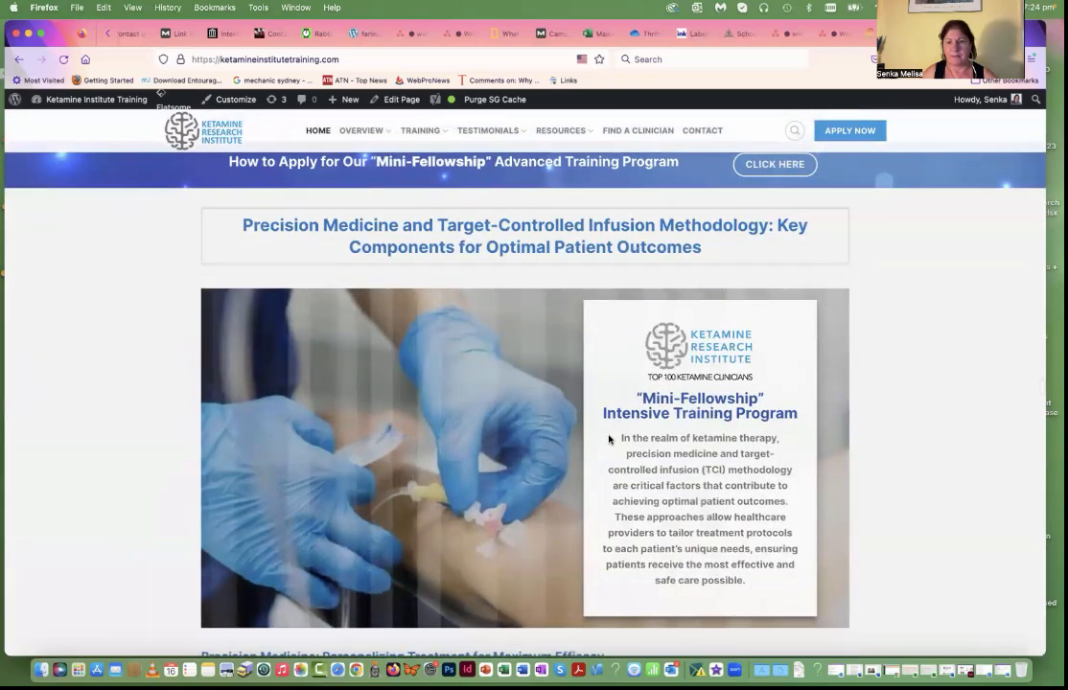
scroll(604, 447, "down", 1)
scroll(604, 447, "down", 1)
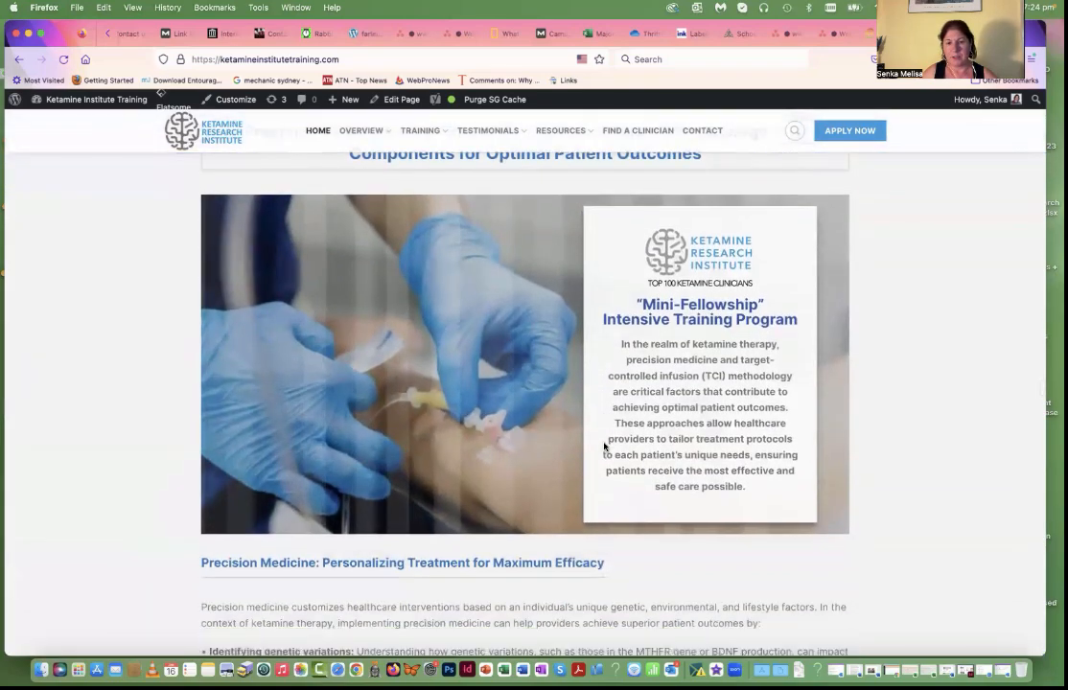
scroll(604, 445, "down", 10)
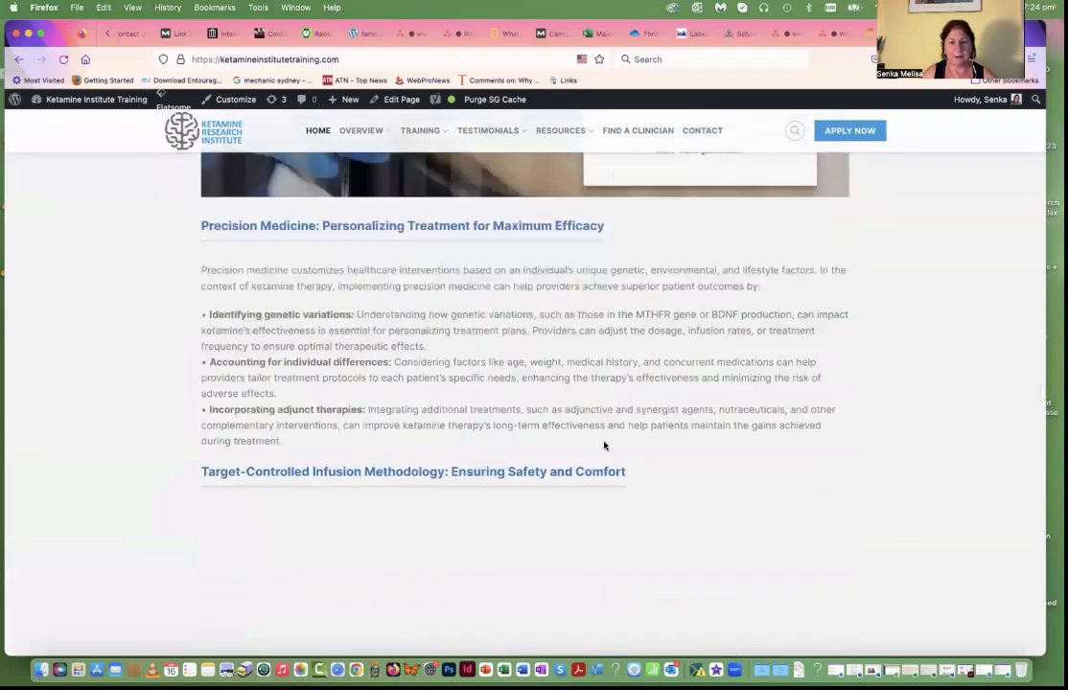
scroll(604, 446, "down", 1)
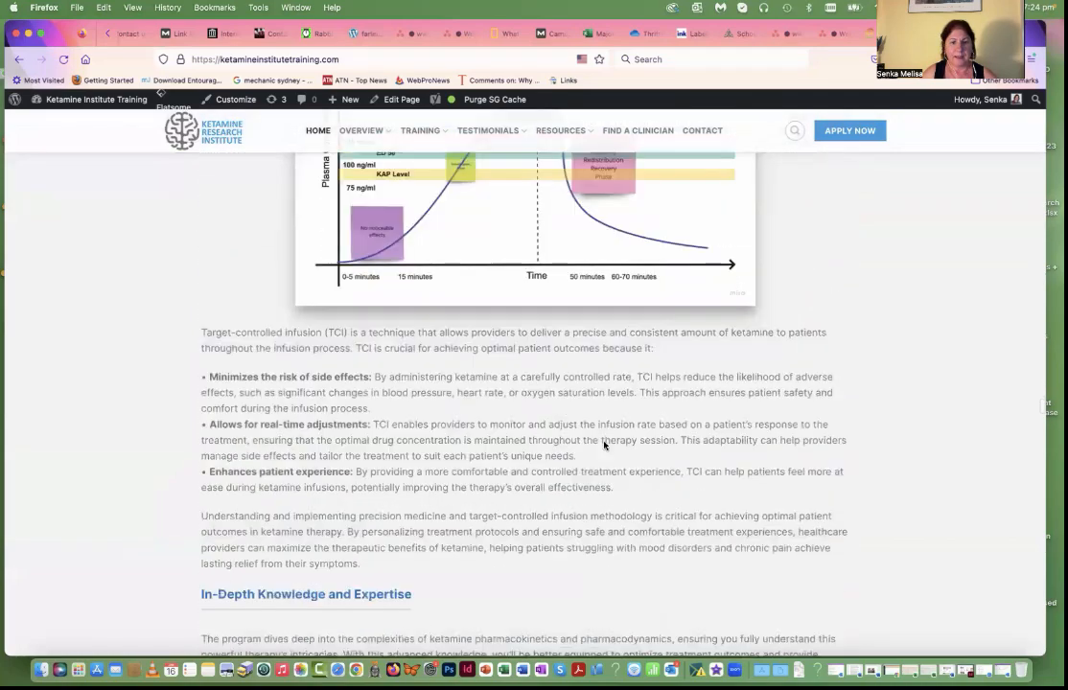
scroll(425, 338, "up", 3)
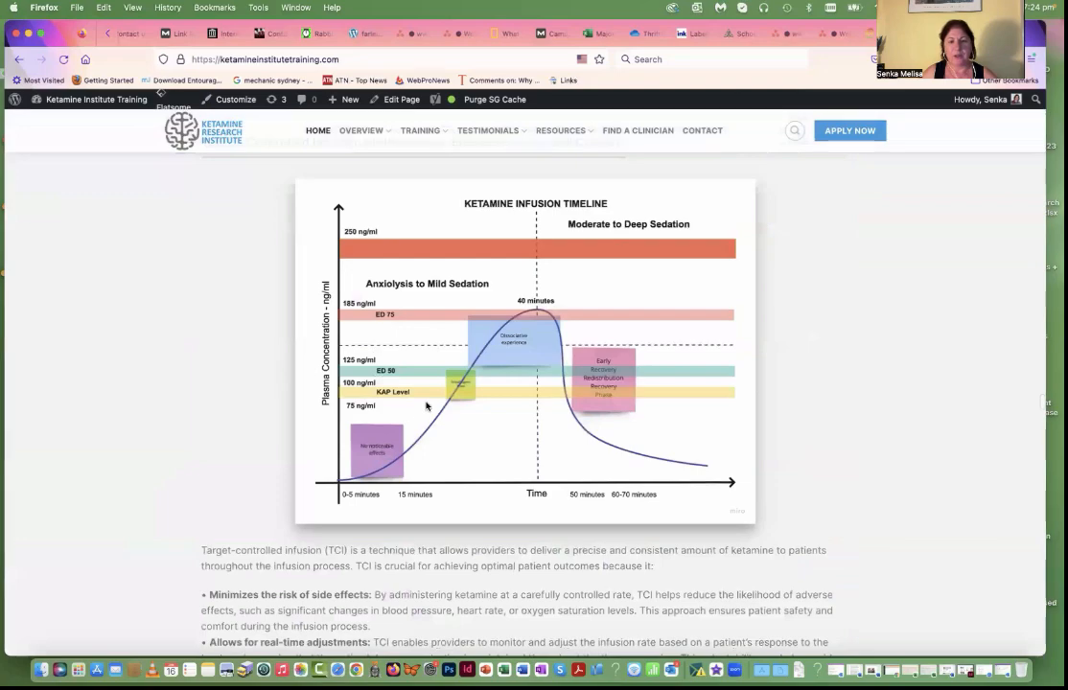
scroll(426, 407, "down", 15)
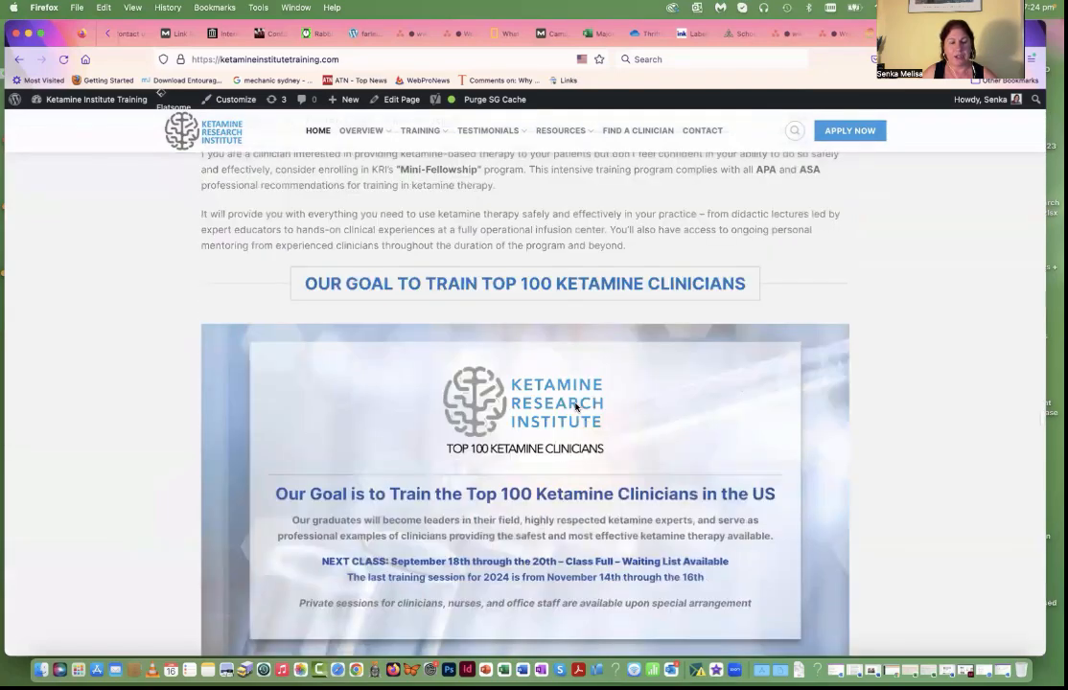
scroll(575, 407, "down", 5)
Step: Recheck the live page's sections from the Top 100 Ketamine Clinicians banner back up to the "Ketamine Expert" introduction near the page start
scroll(575, 402, "up", 2)
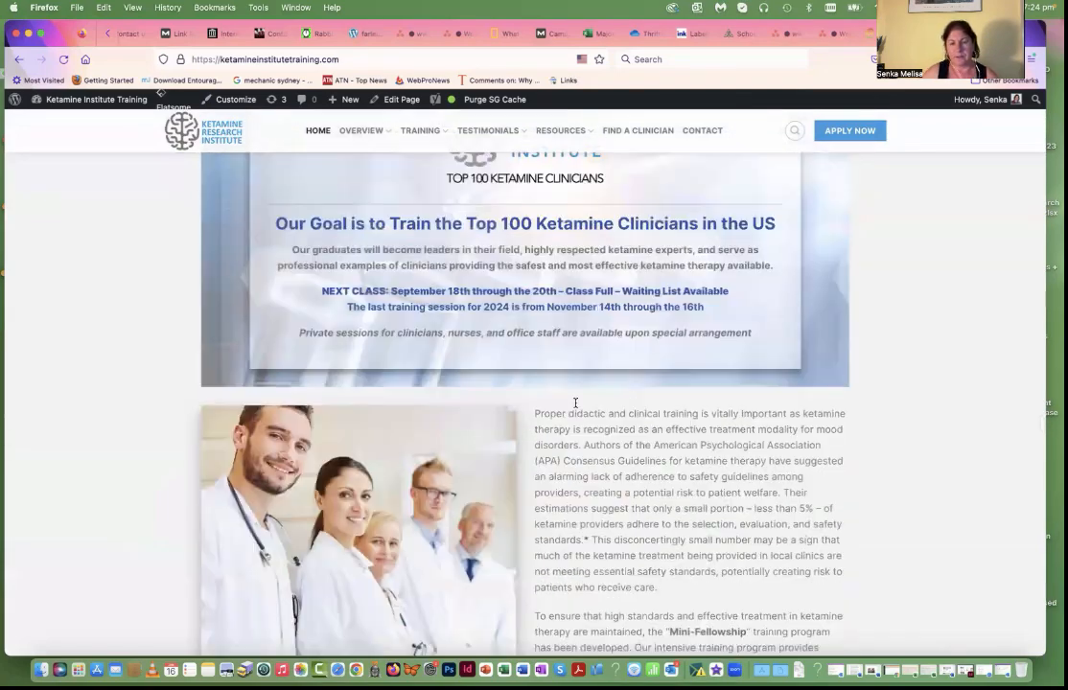
scroll(575, 402, "up", 12)
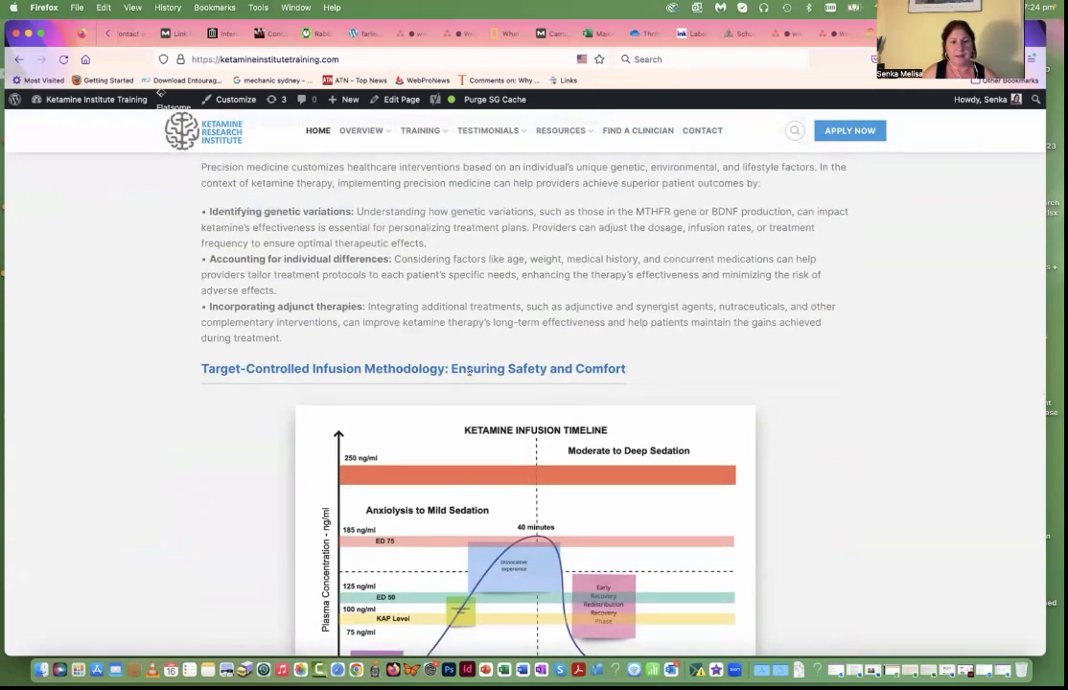
scroll(469, 396, "up", 20)
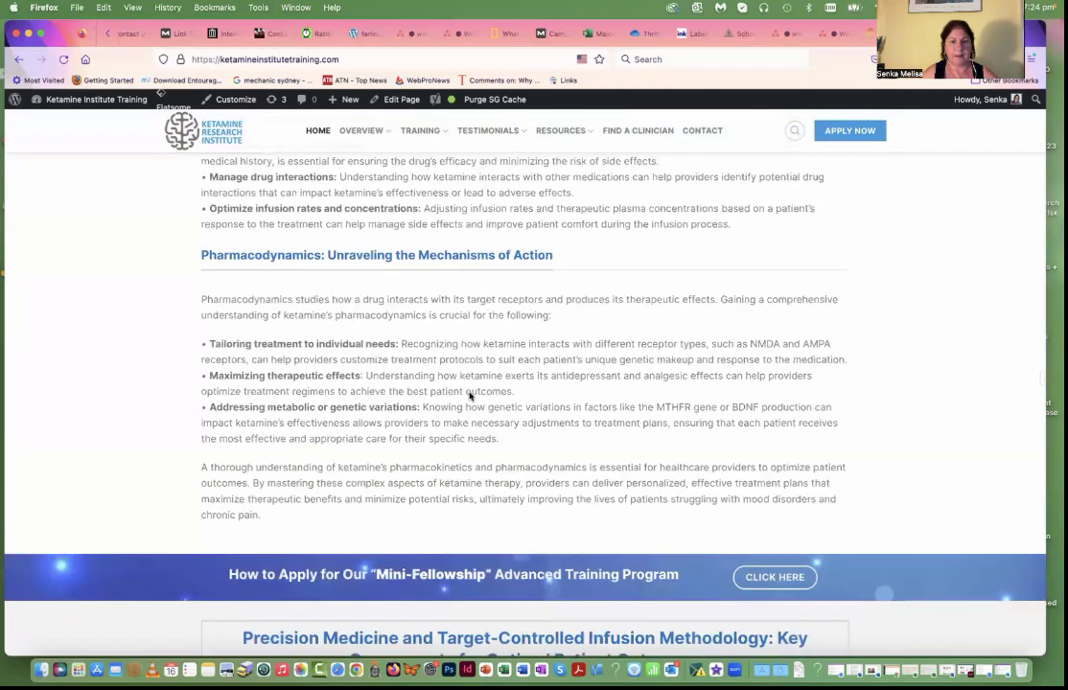
scroll(469, 396, "up", 10)
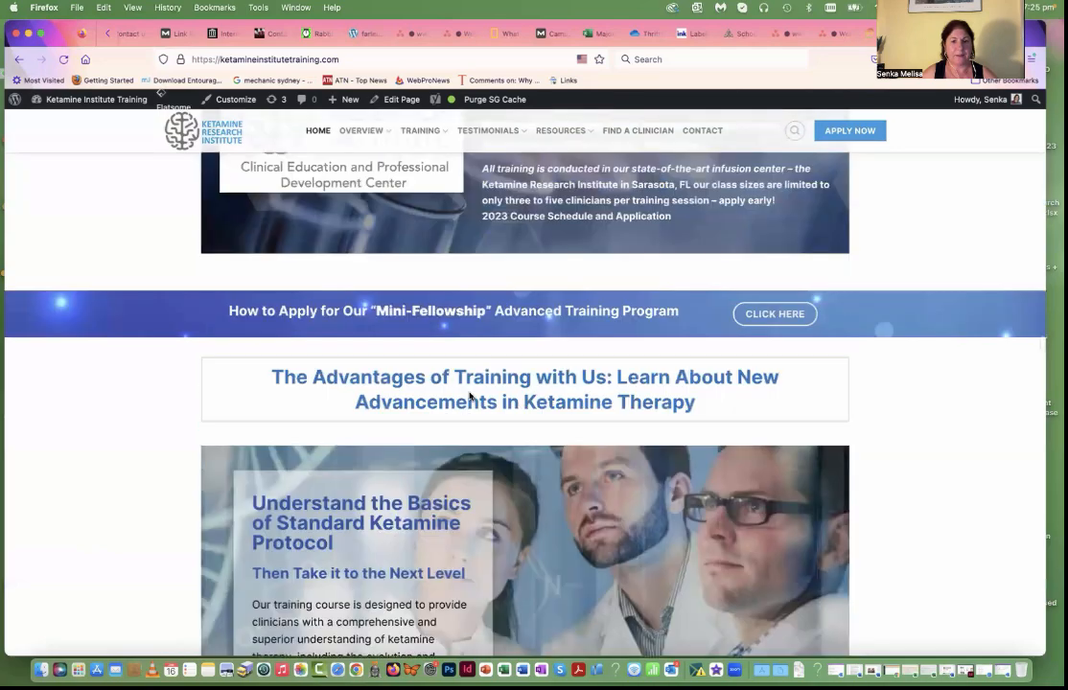
scroll(514, 258, "up", 10)
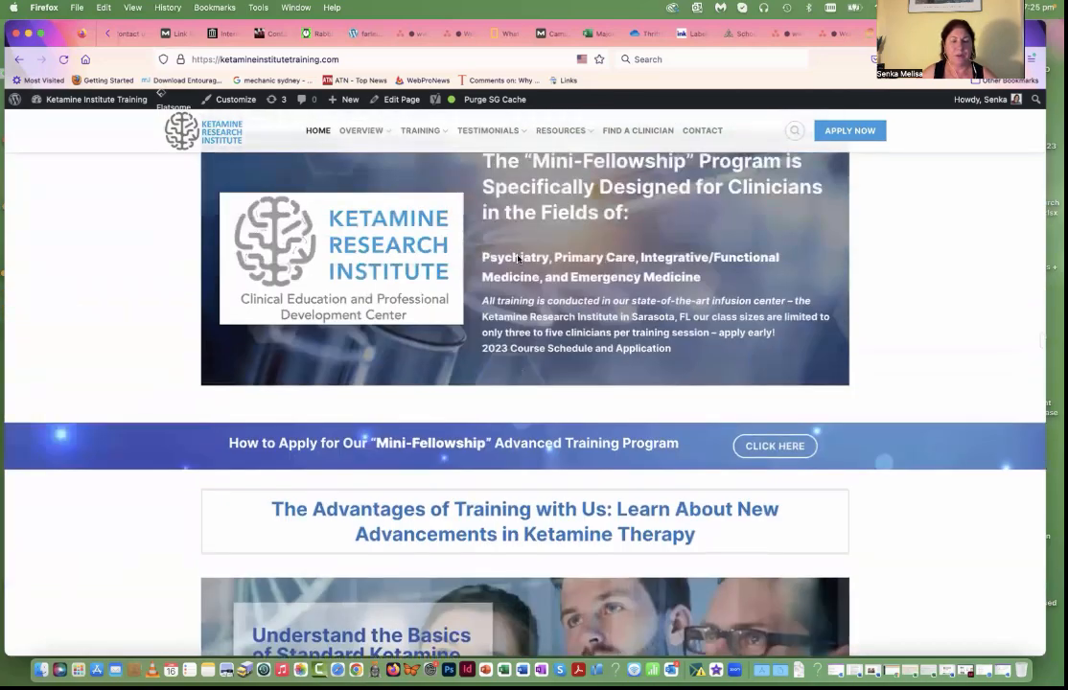
scroll(518, 258, "up", 15)
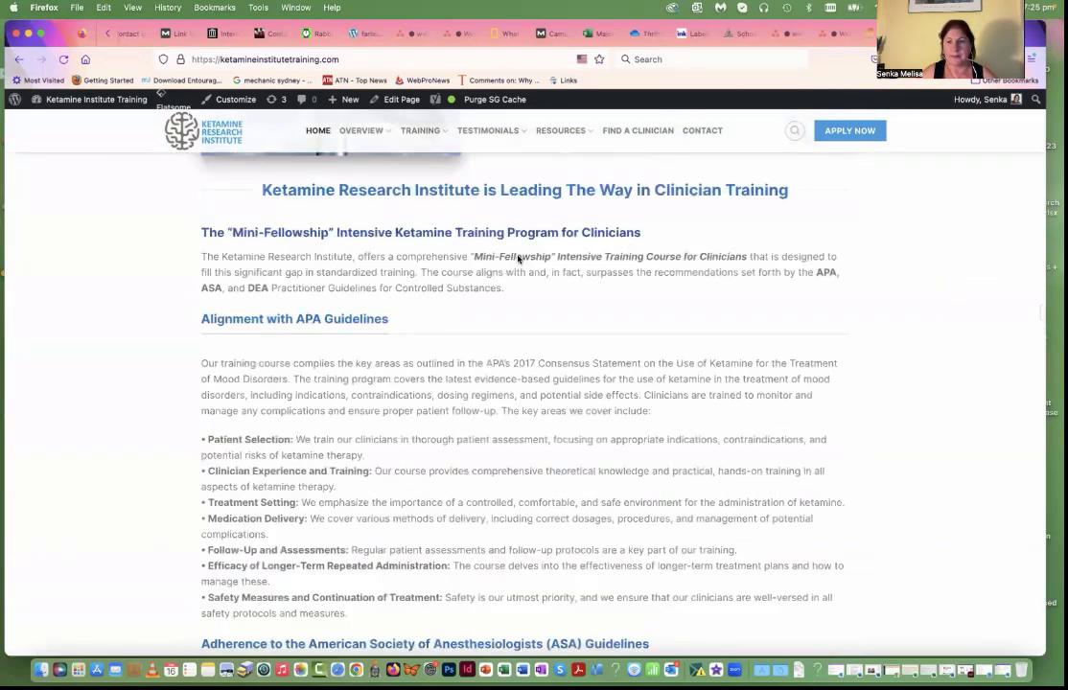
scroll(517, 257, "up", 10)
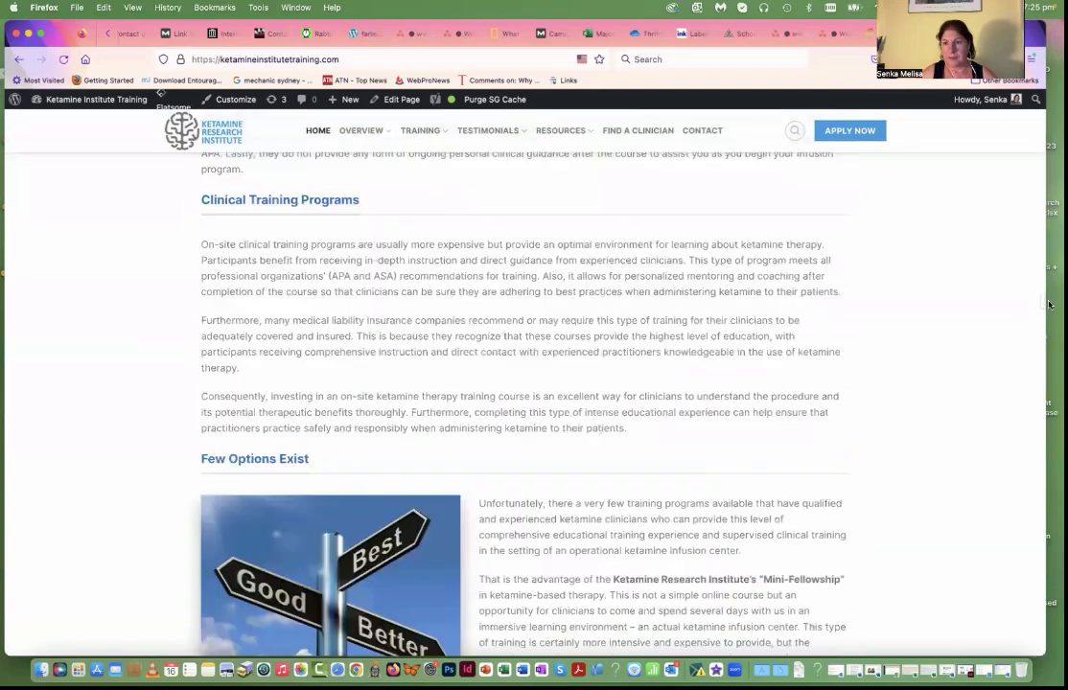
scroll(1048, 305, "up", 10)
scroll(495, 240, "up", 15)
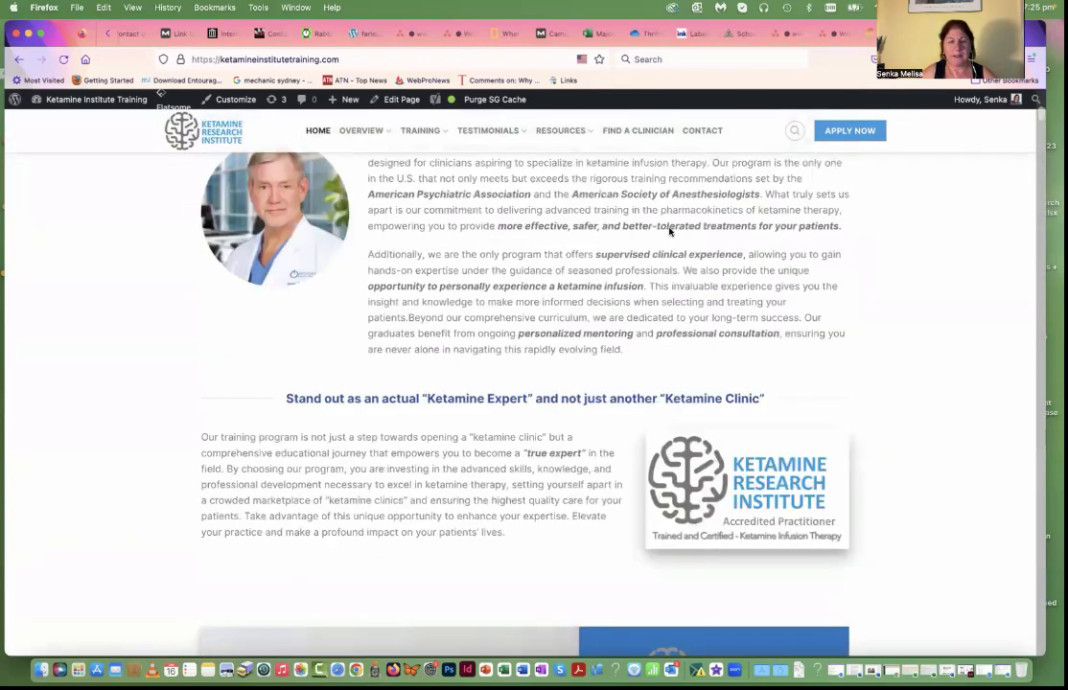